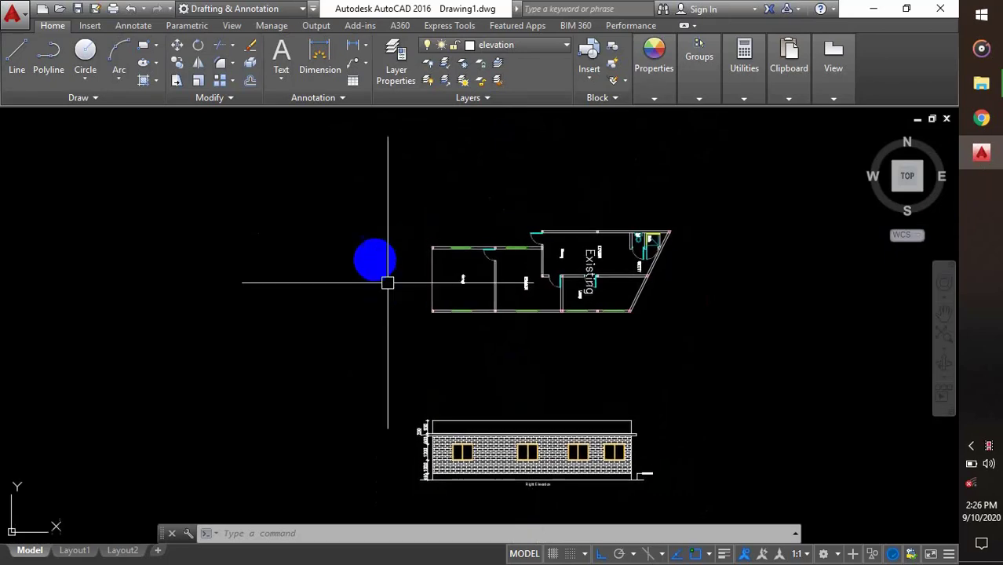
Step: Move the whole floor plan horizontally to the left, clear of the right elevation
click(365, 196)
click(684, 292)
mouse_move(685, 296)
middle_down()
mouse_move(694, 330)
mouse_move(608, 315)
middle_up()
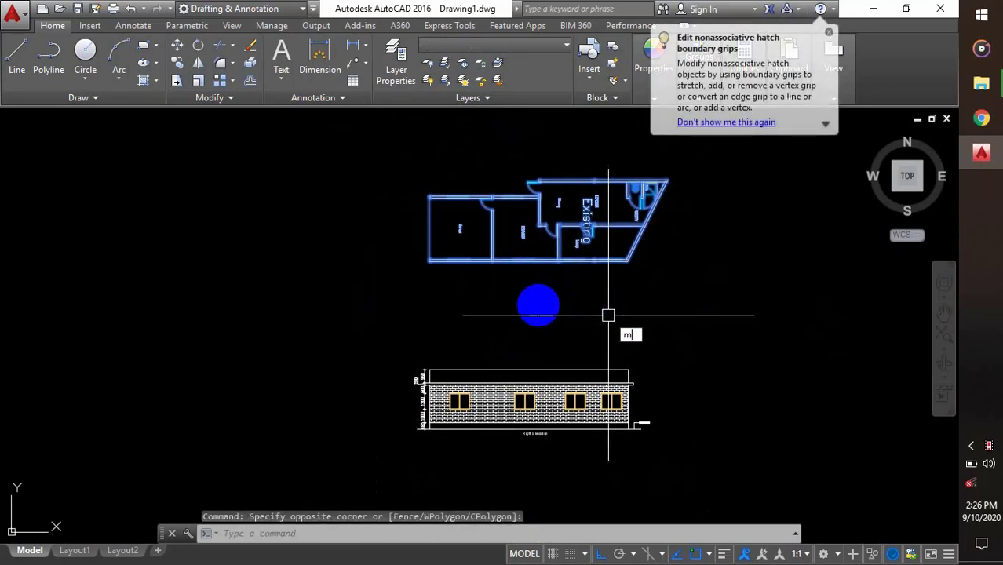
key(Return)
click(438, 274)
scroll(727, 306, down, 2)
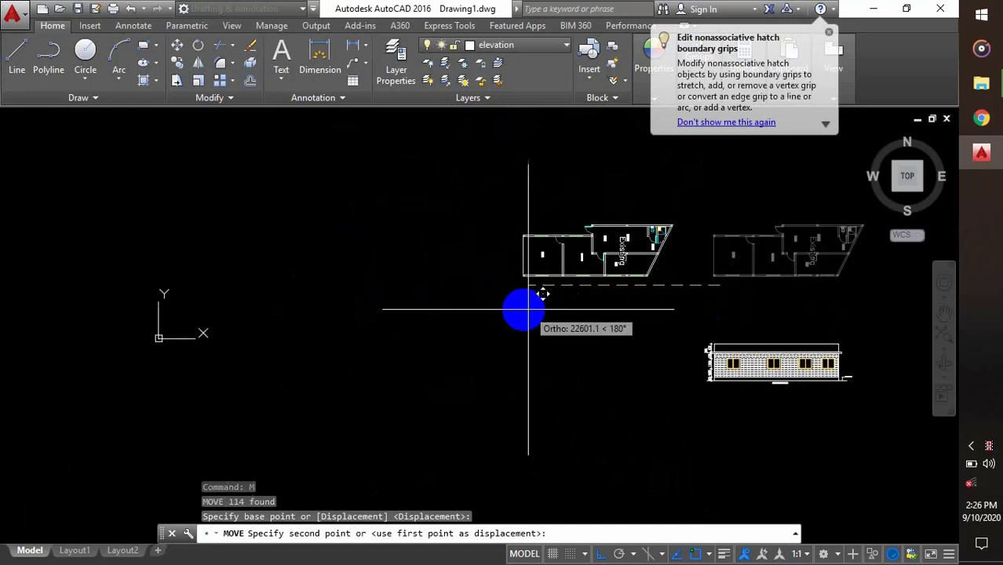
click(511, 304)
key(Escape)
Step: Rotate the floor plan 90° counterclockwise about its lower-left corner area, placing the garage at the bottom of the plan
middle_drag(512, 296, 525, 324)
click(449, 208)
click(639, 349)
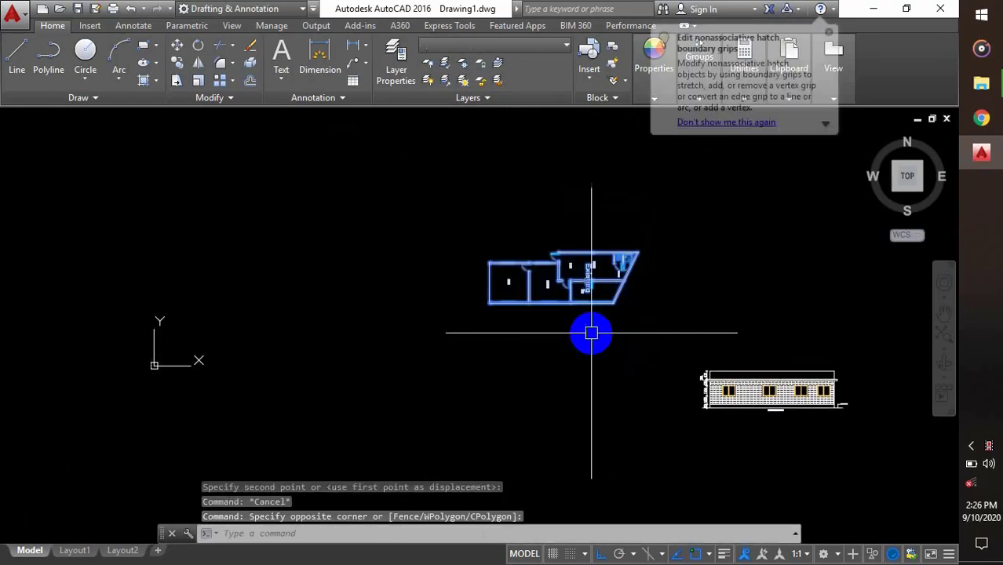
text(ro)
key(Return)
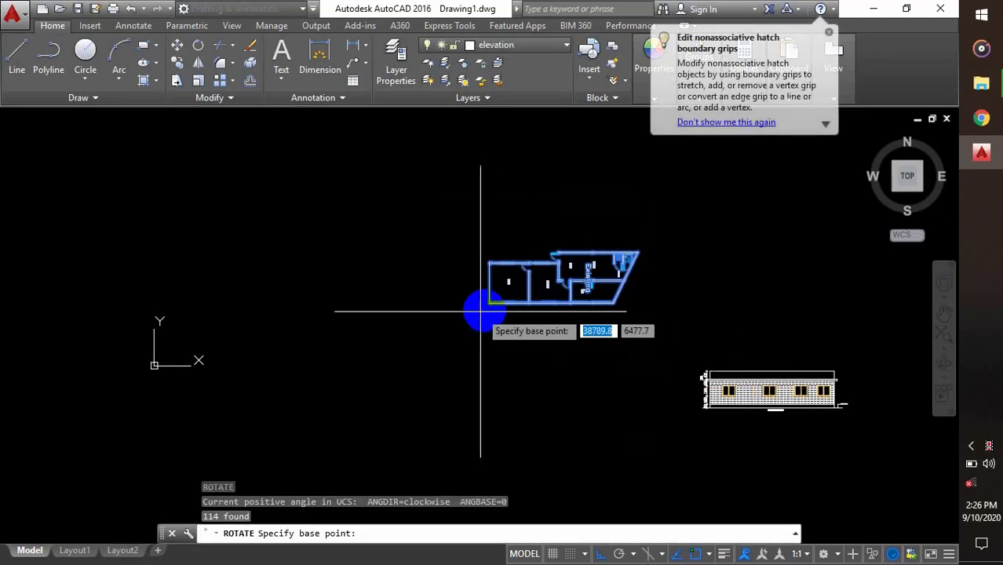
click(481, 311)
click(487, 258)
Step: Examine the rotated floor plan's garage front, bedroom walls and dining room entrance that face the new elevation
scroll(476, 299, up, 2)
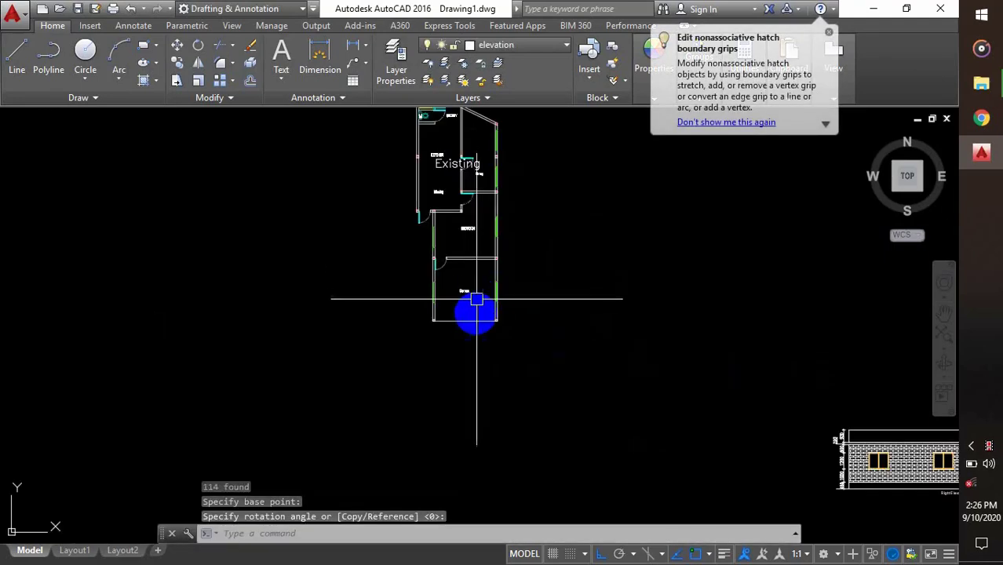
middle_drag(476, 299, 461, 254)
scroll(417, 257, up, 1)
scroll(456, 363, up, 2)
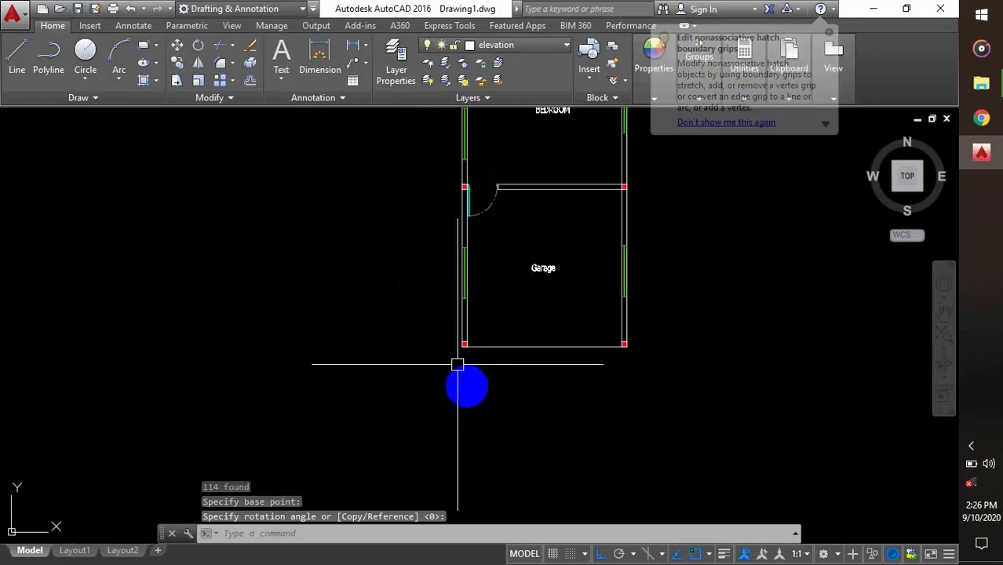
scroll(457, 363, down, 2)
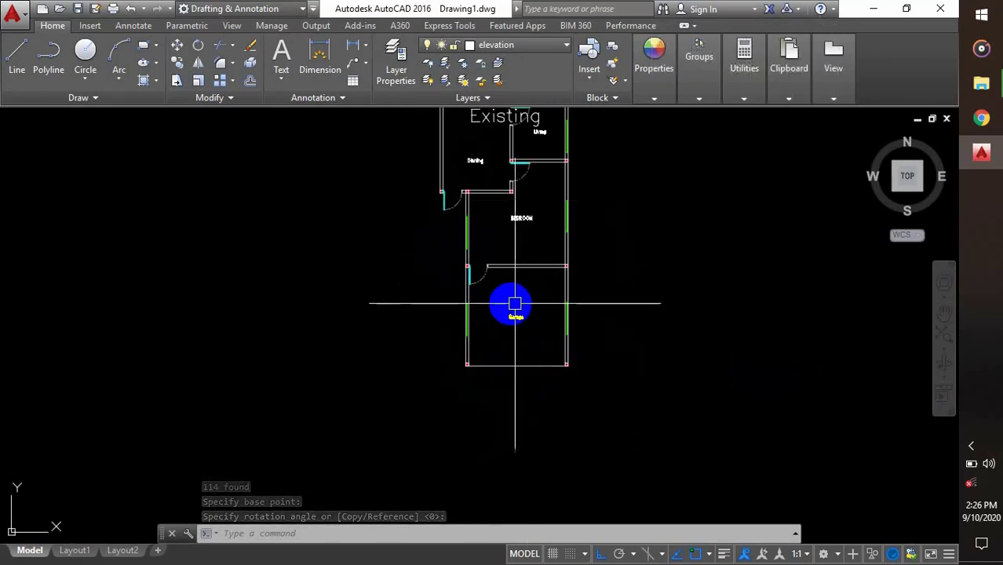
middle_drag(508, 303, 515, 345)
scroll(517, 400, up, 2)
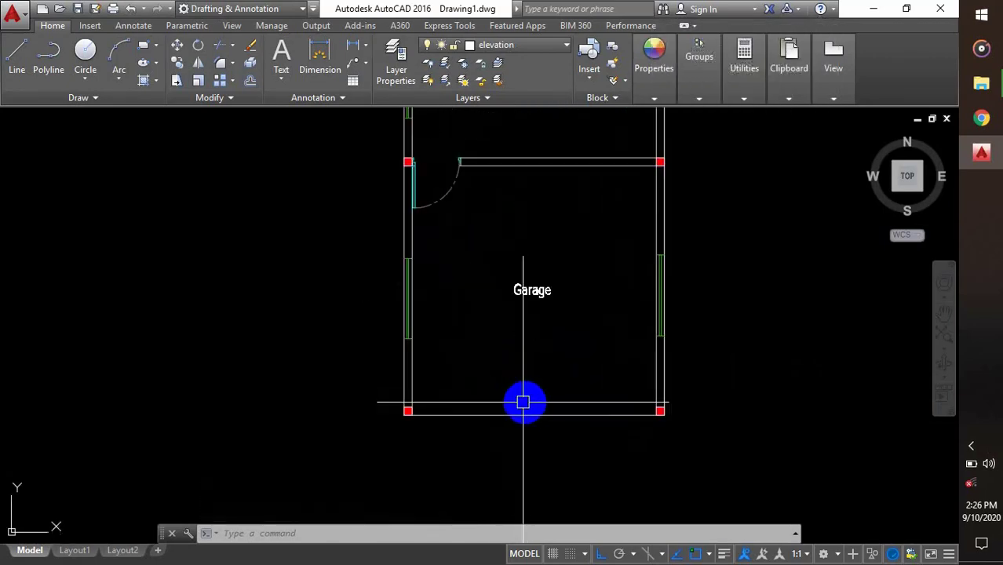
scroll(548, 436, down, 1)
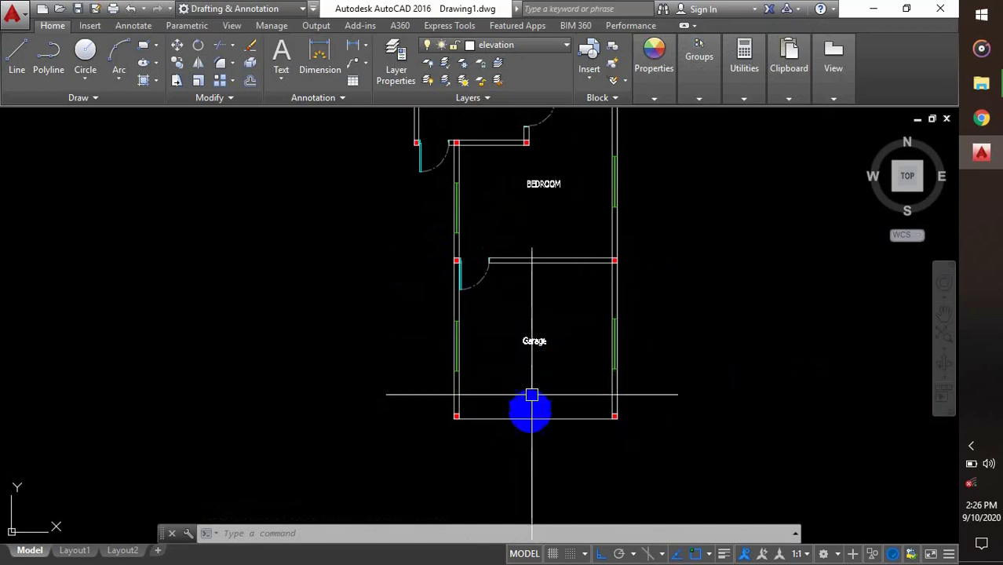
middle_drag(535, 339, 537, 388)
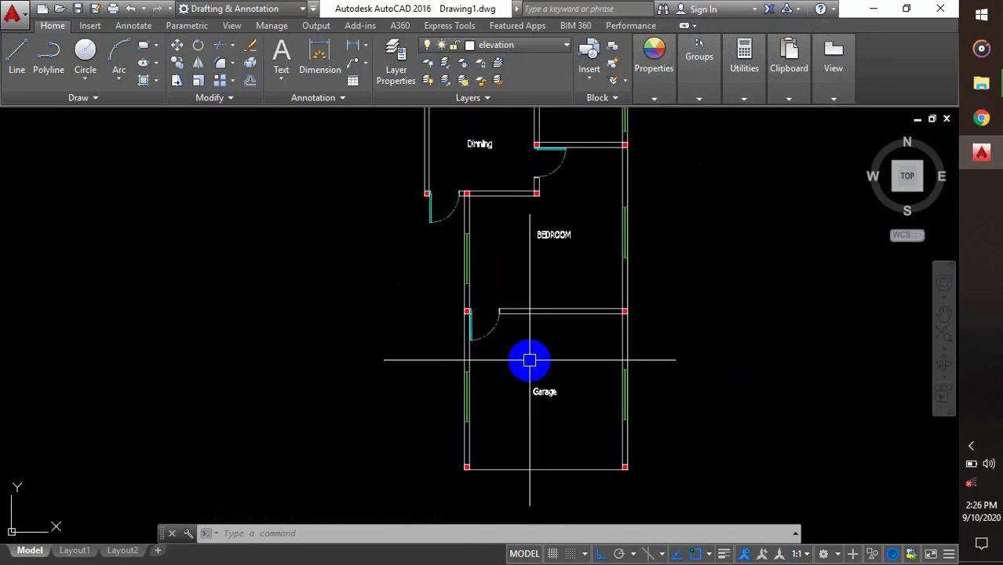
scroll(475, 271, up, 3)
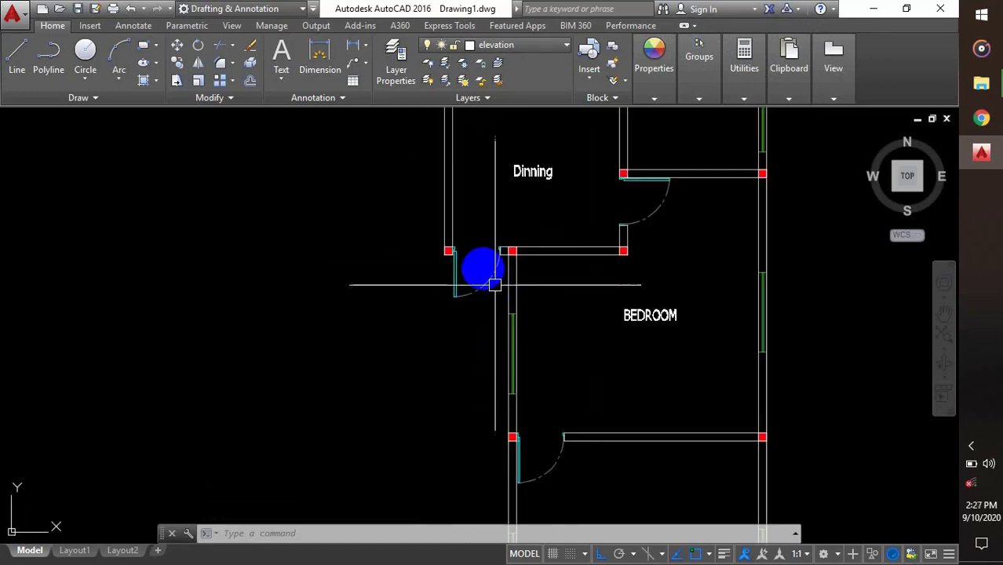
scroll(487, 289, down, 2)
scroll(480, 283, up, 2)
scroll(486, 283, down, 5)
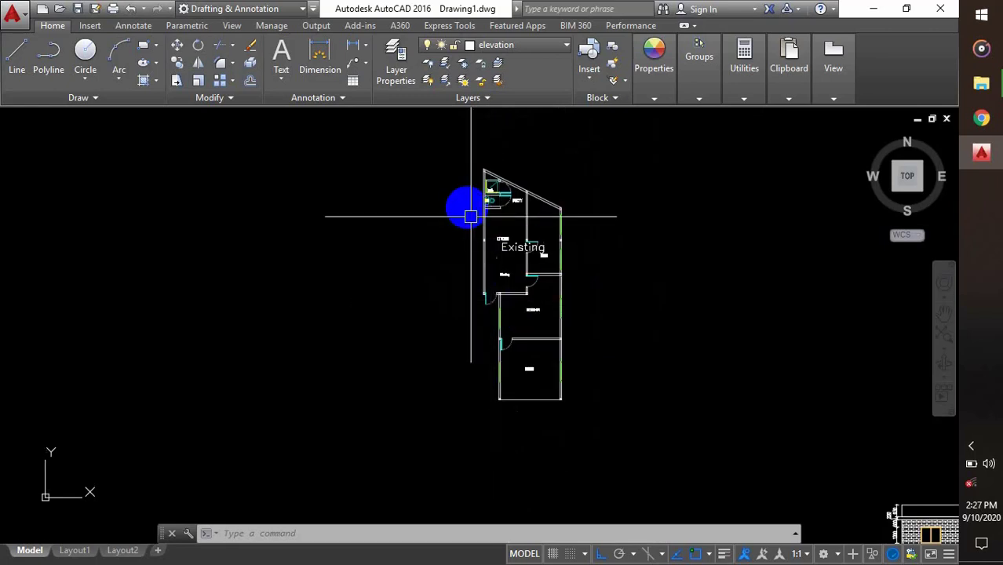
scroll(488, 273, up, 4)
middle_drag(510, 384, 489, 279)
scroll(497, 273, down, 2)
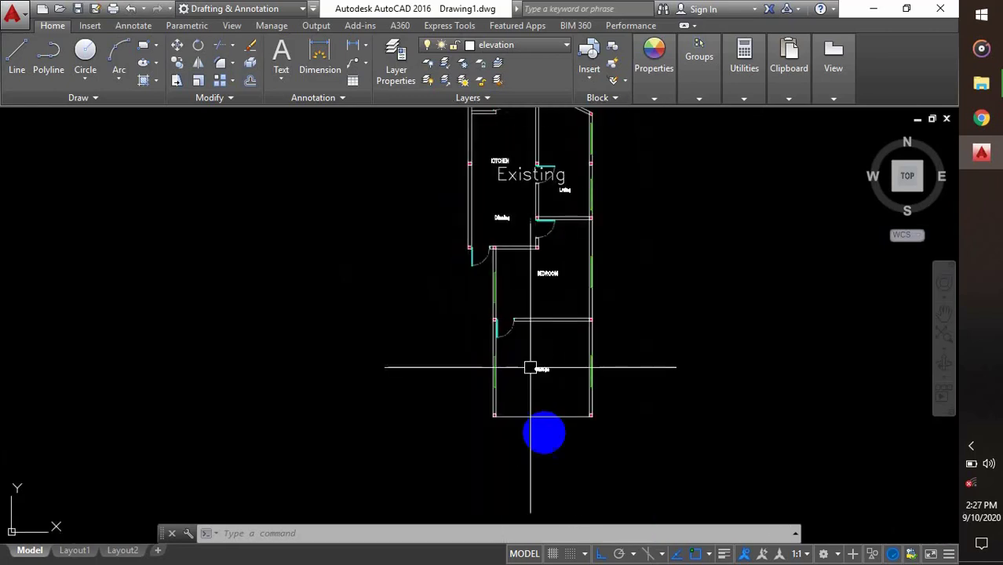
scroll(543, 441, up, 2)
scroll(548, 422, down, 2)
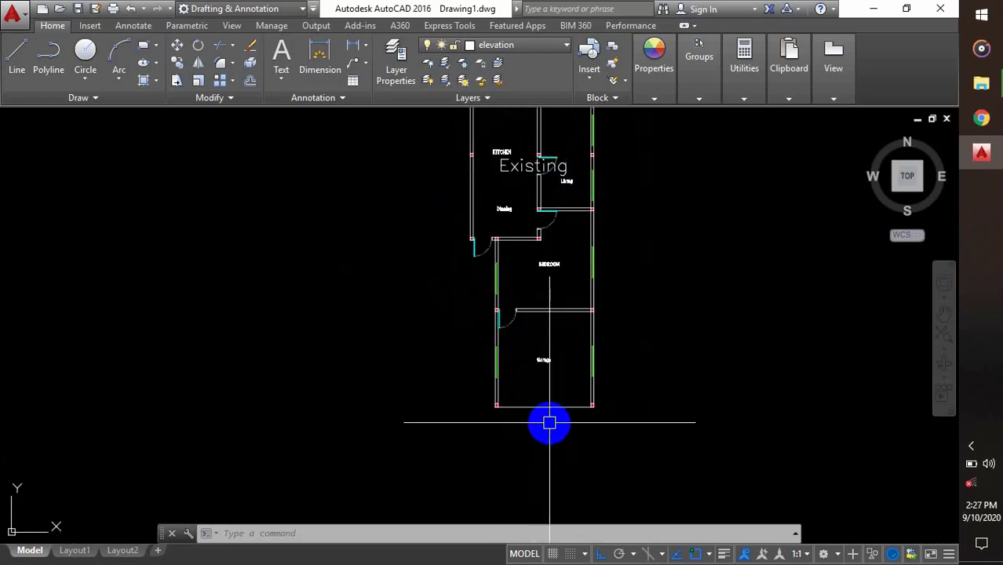
scroll(502, 385, up, 2)
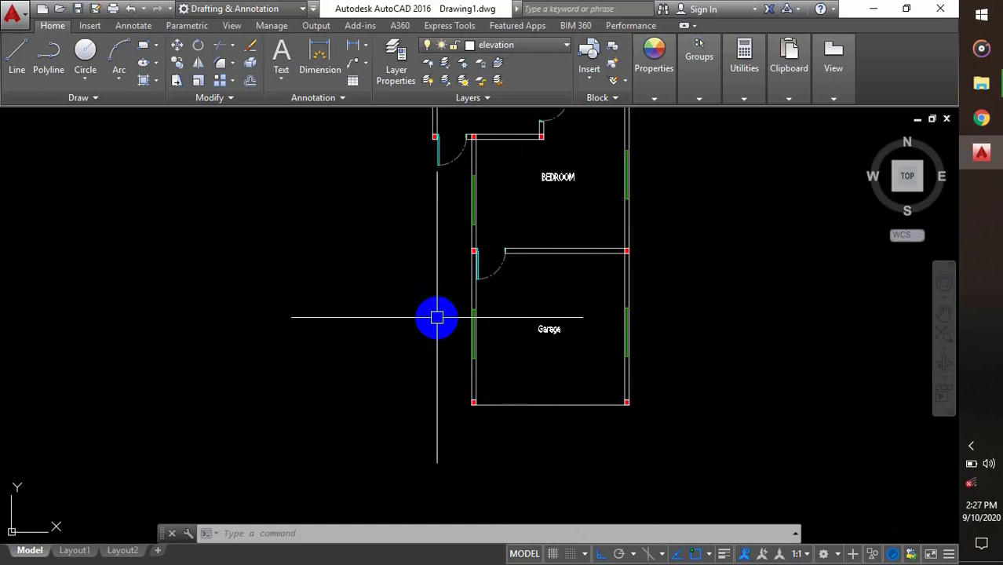
Step: Make MANHOLE the current layer and draw vertical construction lines through both faces of the garage's right wall
click(518, 44)
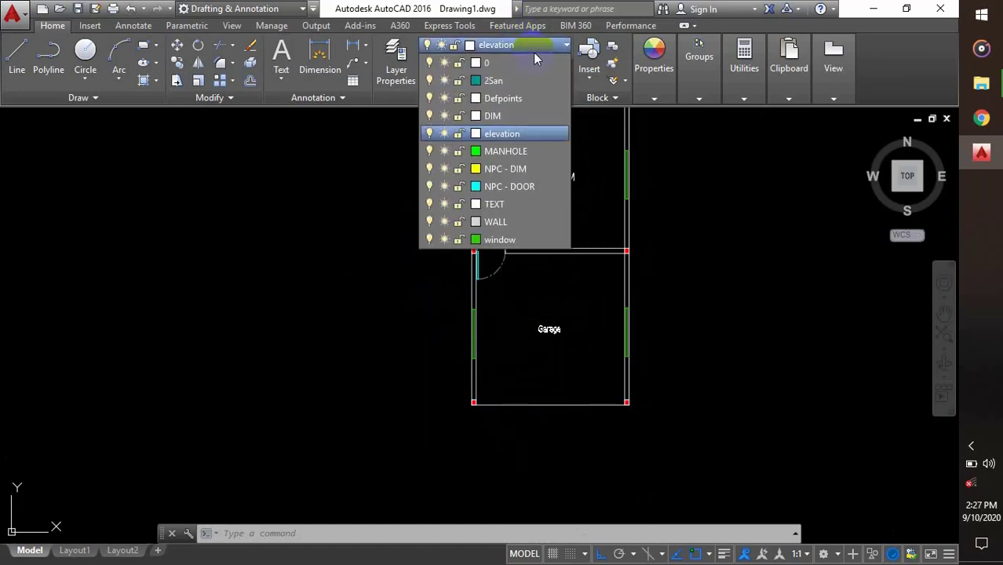
click(510, 152)
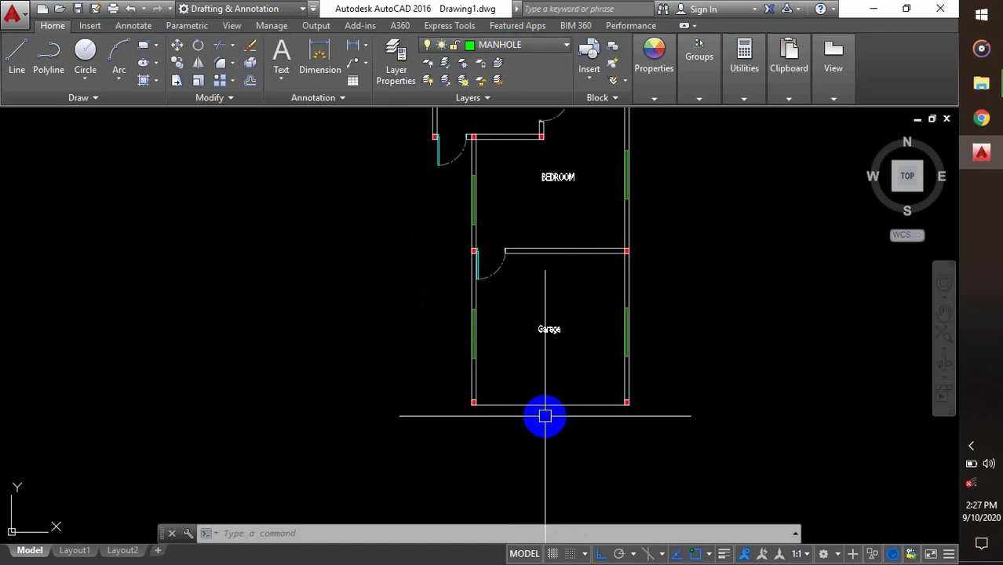
key(Return)
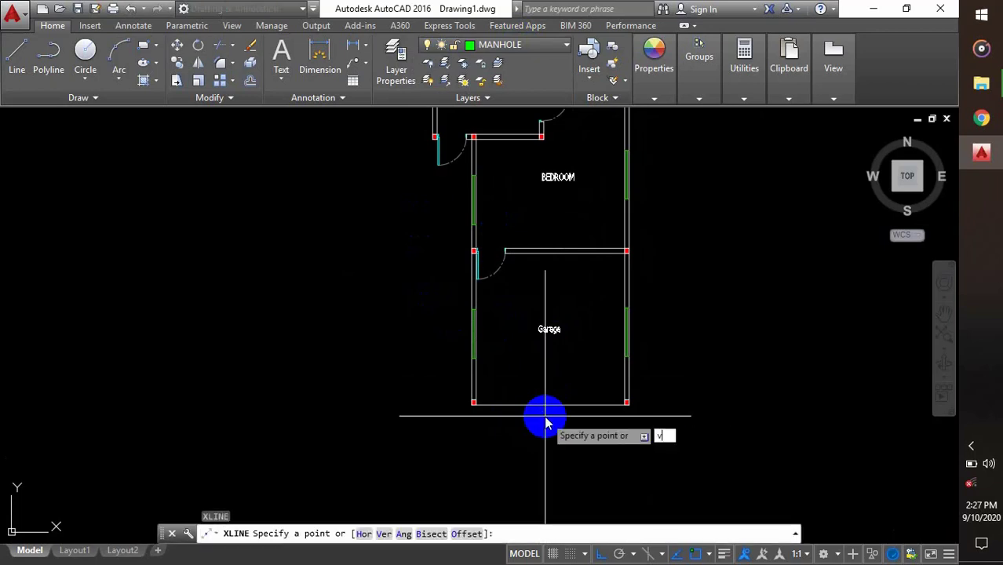
text(v)
key(Return)
scroll(624, 404, up, 5)
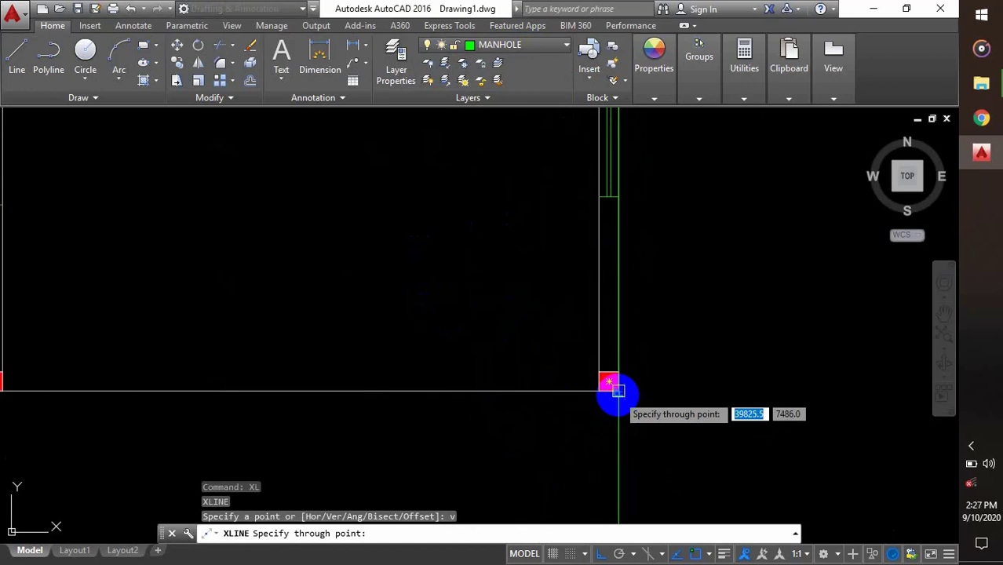
click(617, 390)
click(598, 392)
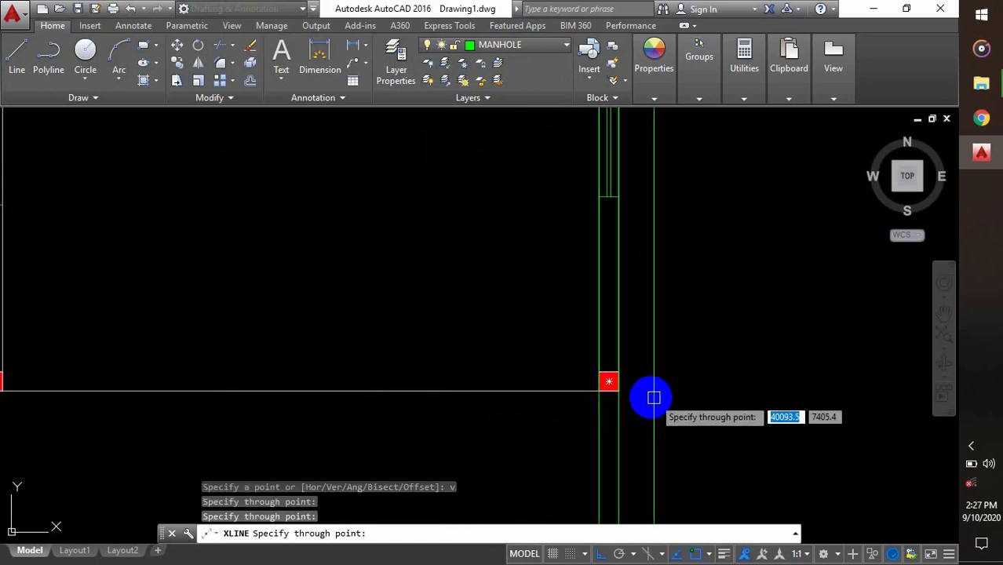
Step: Add vertical construction lines through both faces of the garage's left wall at its corner column
scroll(611, 283, down, 2)
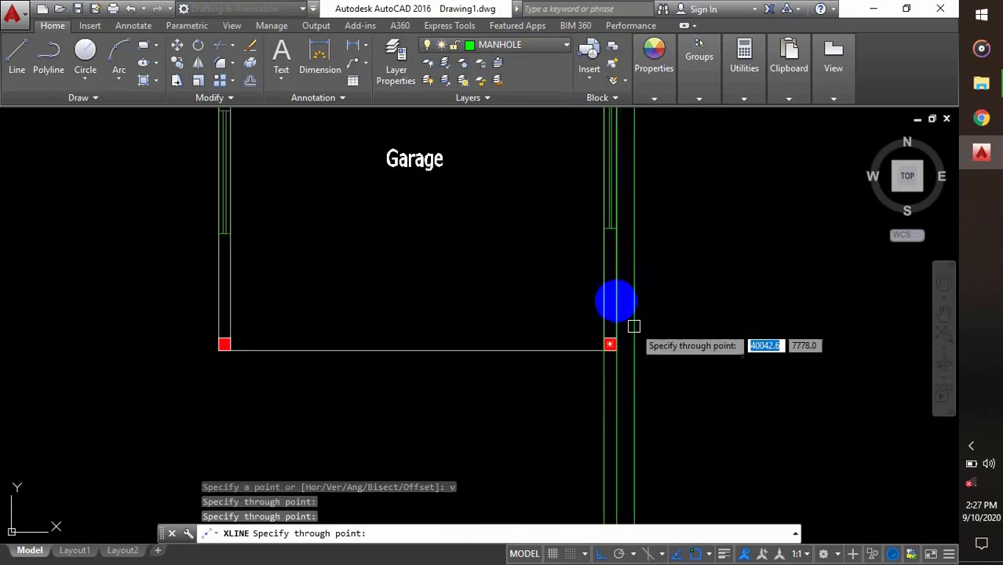
scroll(632, 345, up, 2)
click(657, 355)
scroll(737, 336, down, 2)
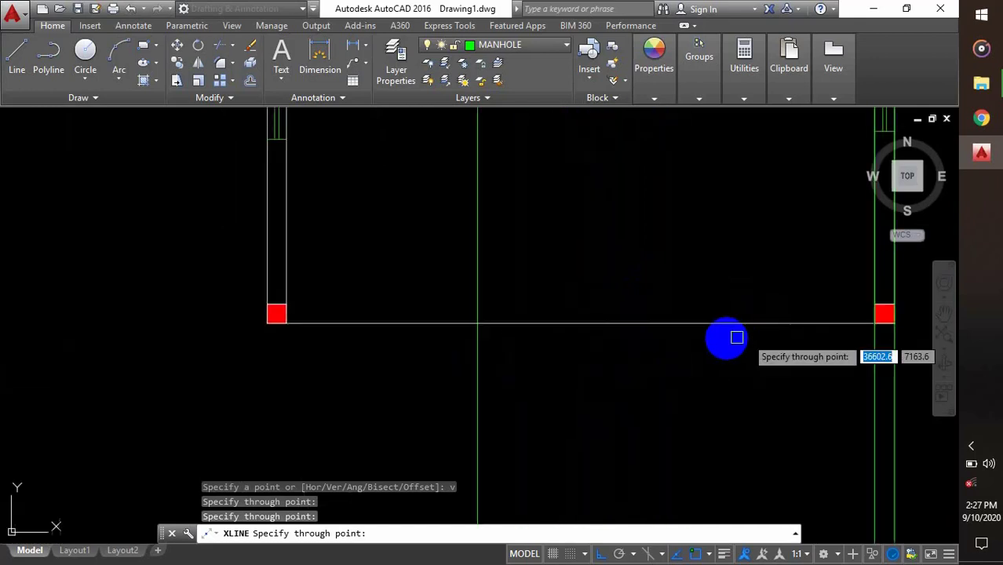
scroll(430, 320, up, 2)
scroll(429, 338, up, 2)
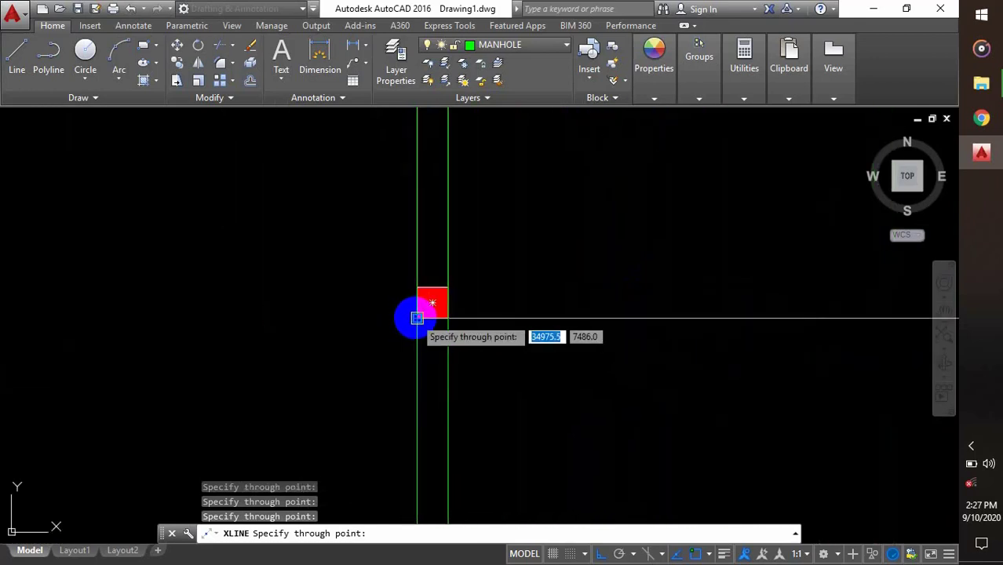
scroll(421, 343, down, 2)
scroll(463, 381, down, 2)
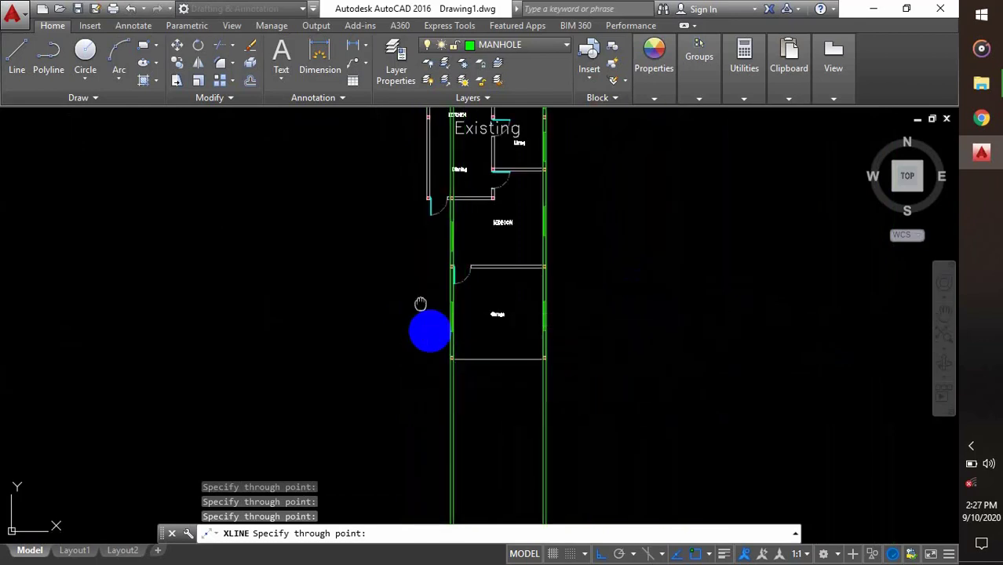
Step: Add vertical construction lines through the entrance door's right jamb and both faces of the dining room's outer wall
scroll(455, 267, up, 5)
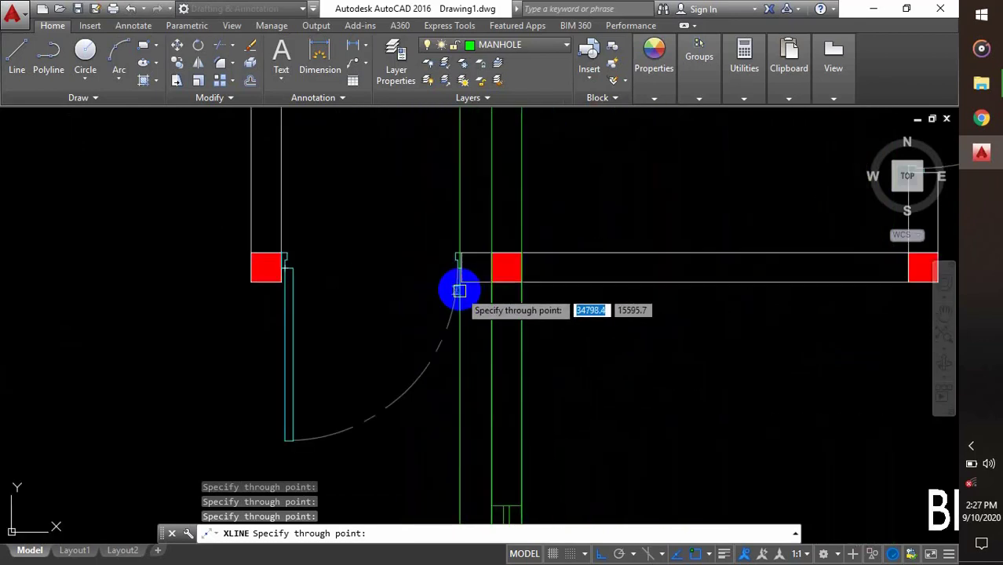
scroll(503, 271, down, 2)
scroll(451, 251, up, 4)
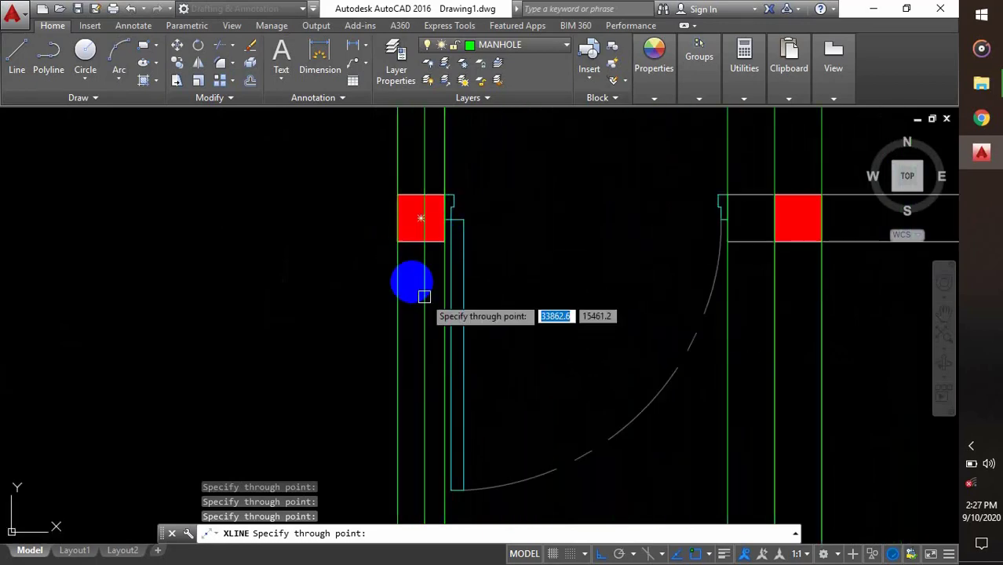
scroll(408, 286, down, 3)
scroll(377, 271, down, 3)
scroll(376, 197, up, 3)
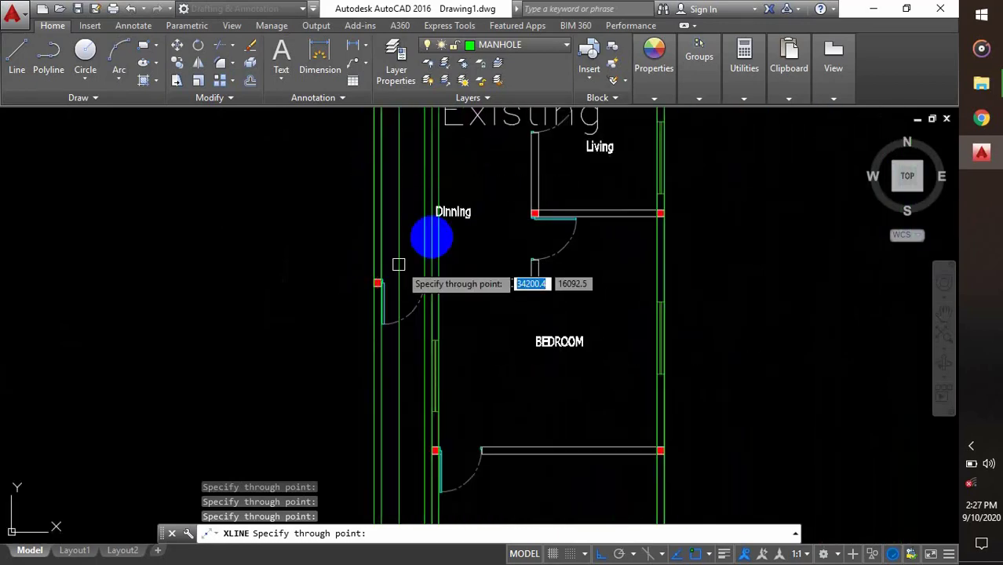
scroll(439, 314, down, 4)
key(Escape)
Step: Make NPC - DIM the current layer and draw a horizontal line across the construction lines below the garage
middle_drag(484, 357, 493, 257)
scroll(504, 332, down, 2)
middle_drag(505, 332, 522, 269)
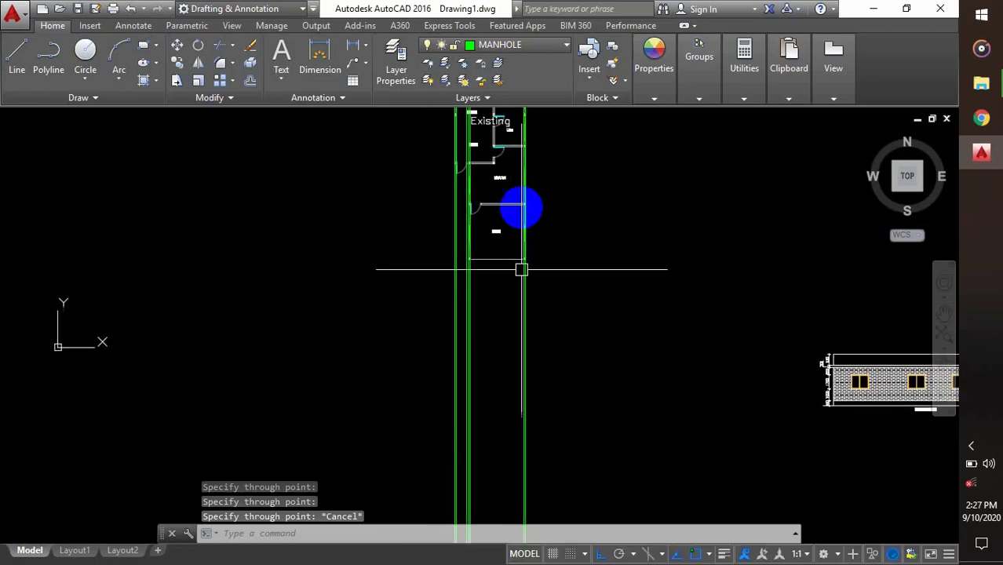
click(539, 49)
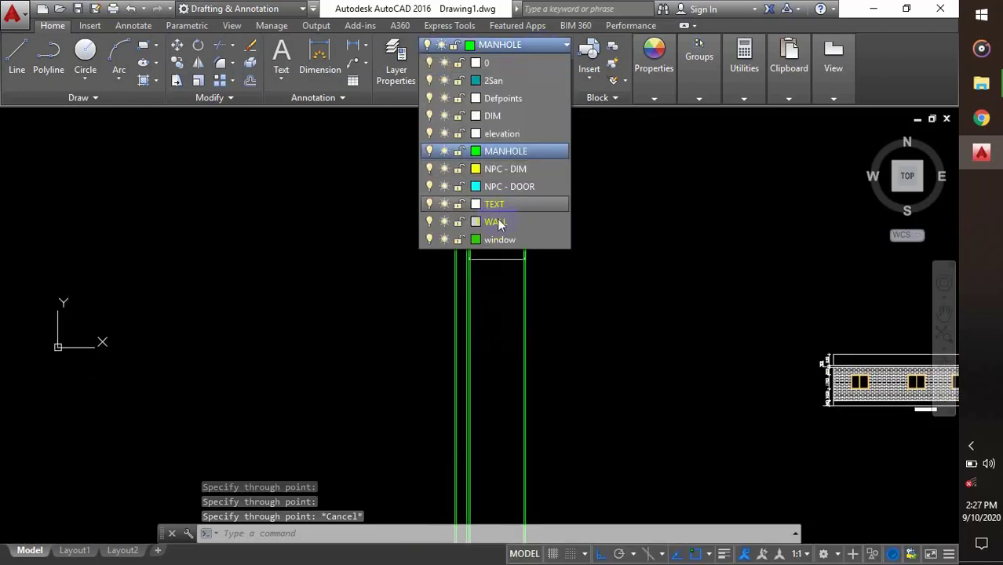
click(502, 169)
scroll(455, 280, down, 2)
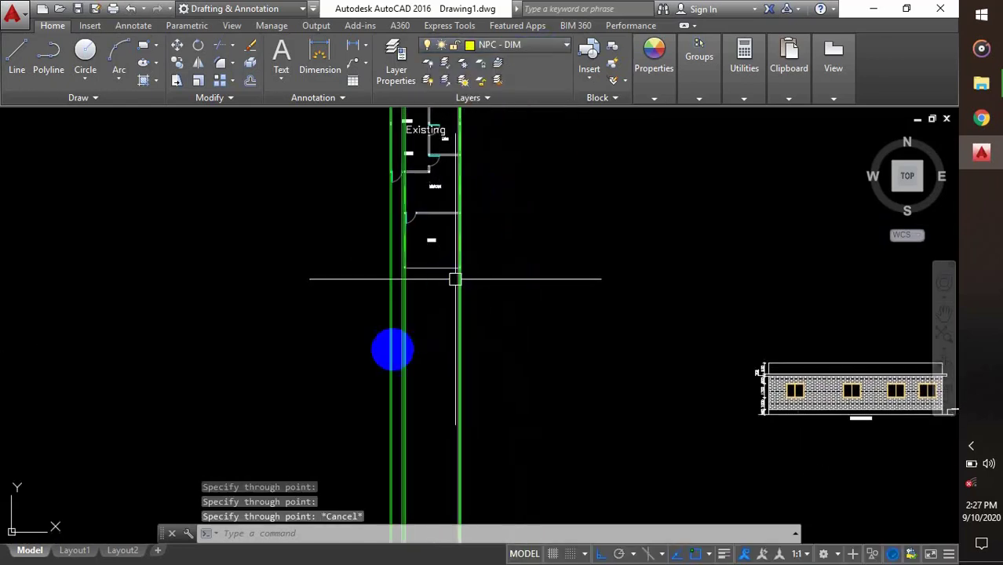
text(l)
key(Return)
click(305, 355)
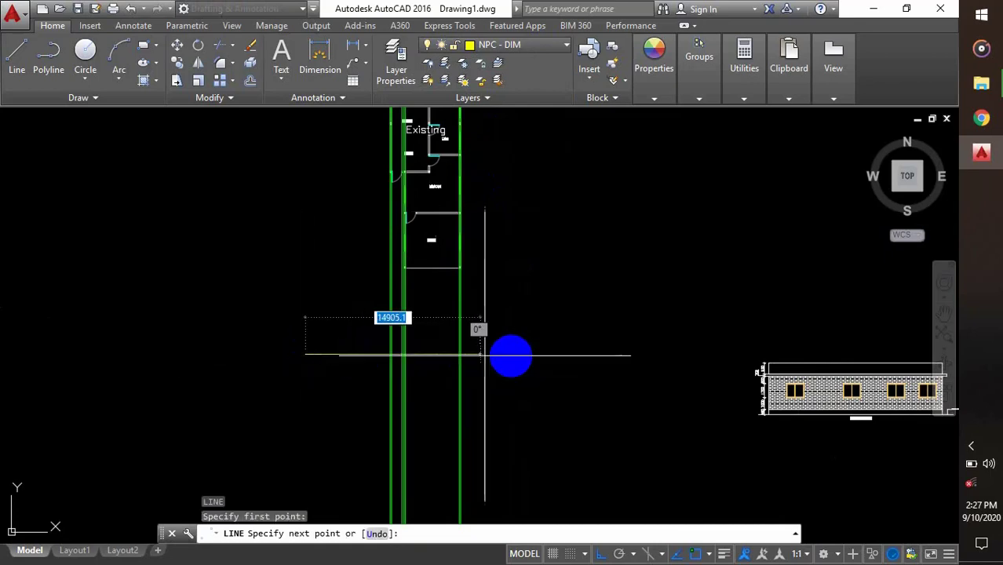
click(539, 354)
key(Escape)
Step: Read the vertical height dimensions beside the right elevation
scroll(549, 365, up, 2)
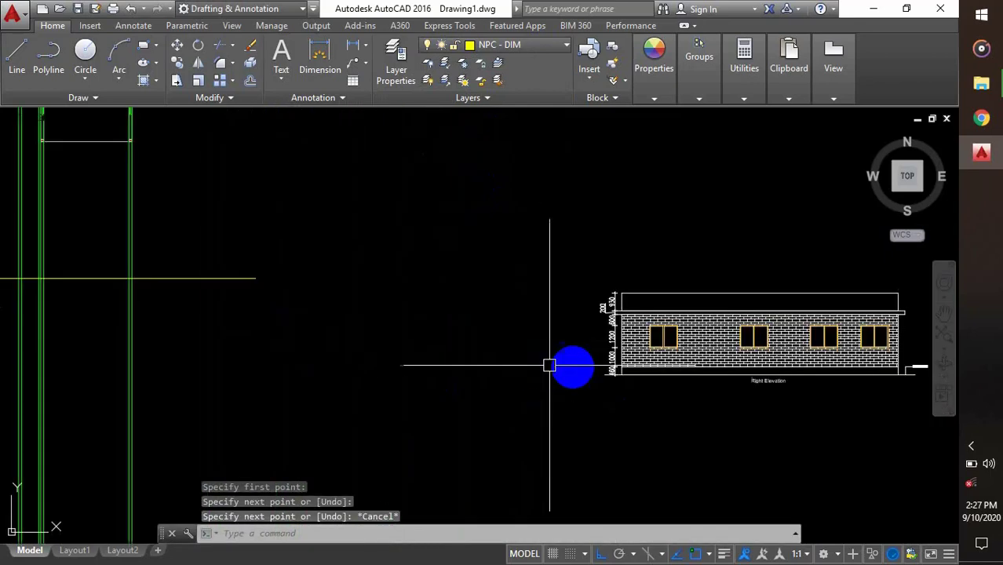
scroll(549, 364, up, 3)
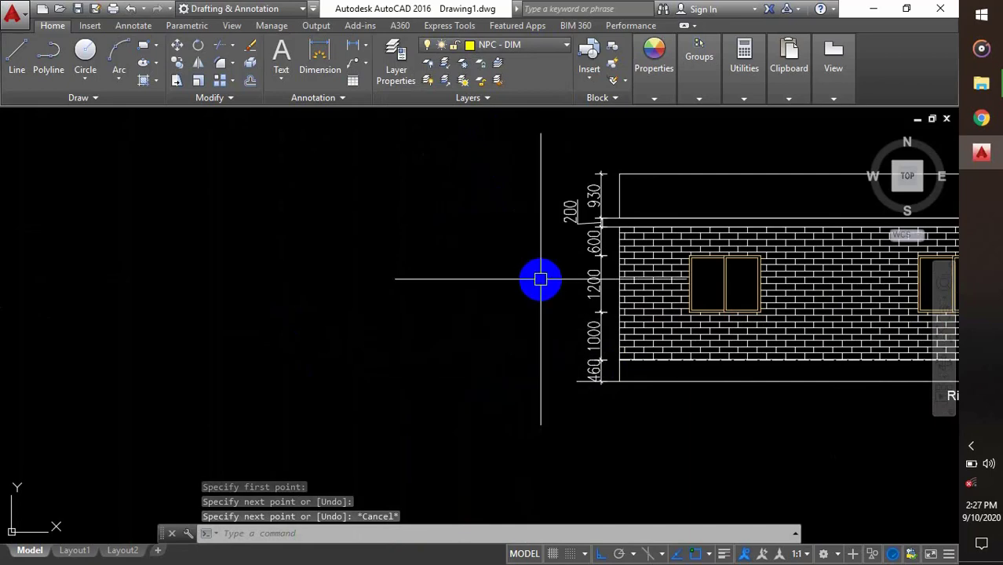
scroll(631, 331, down, 3)
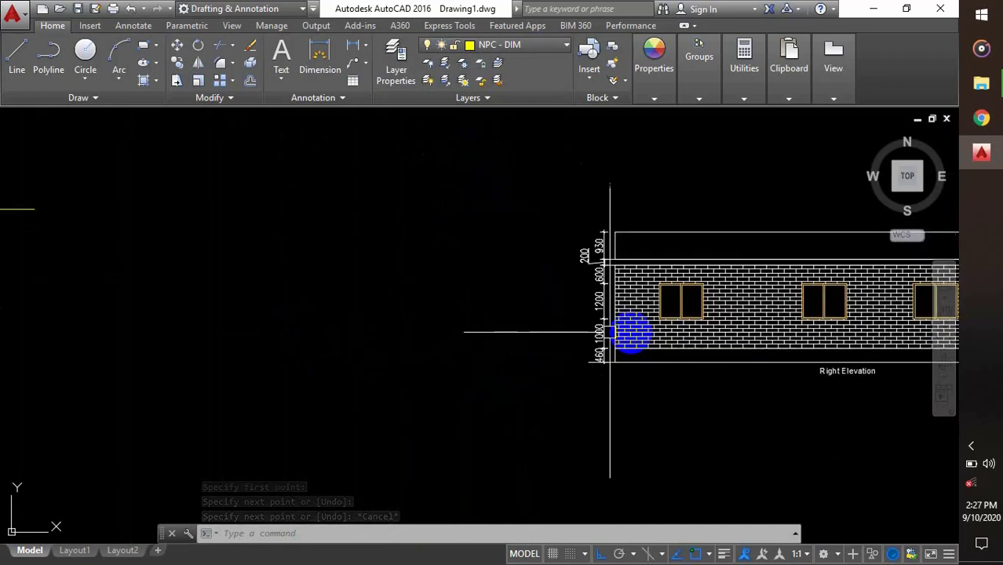
scroll(573, 364, up, 3)
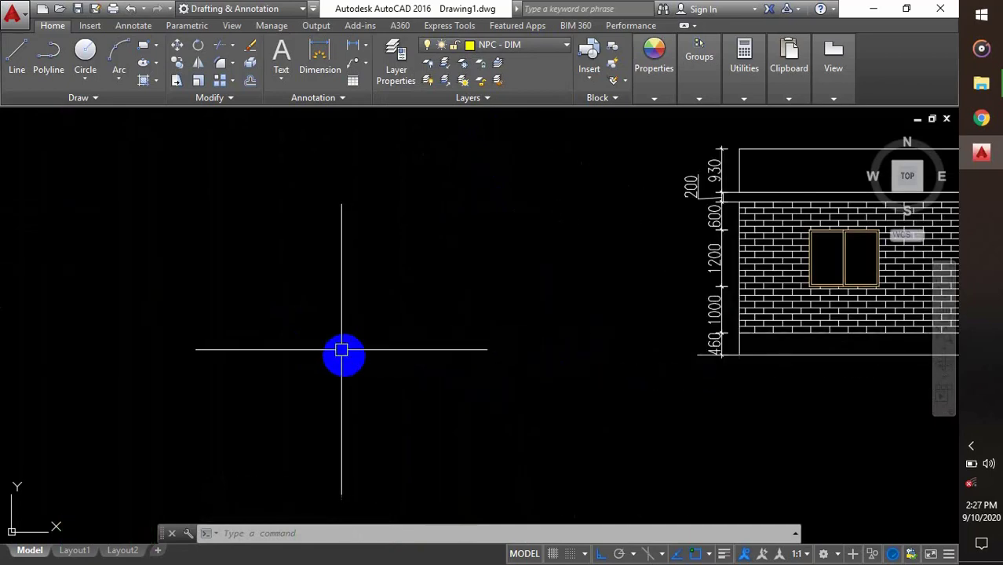
Step: Offset the horizontal base line below the garage upward by 460
scroll(329, 350, down, 2)
middle_drag(308, 356, 681, 400)
middle_drag(294, 336, 498, 377)
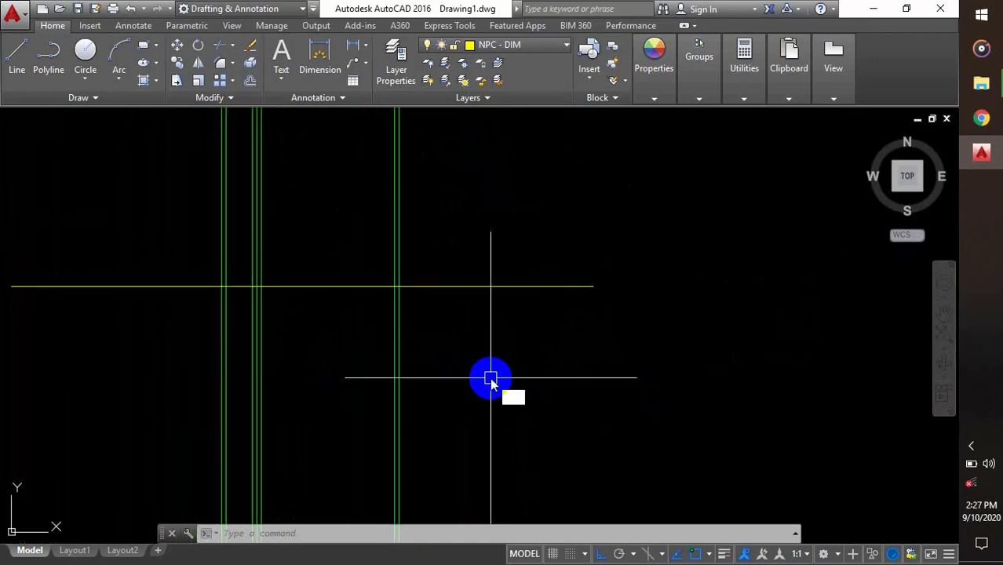
text(o)
key(Return)
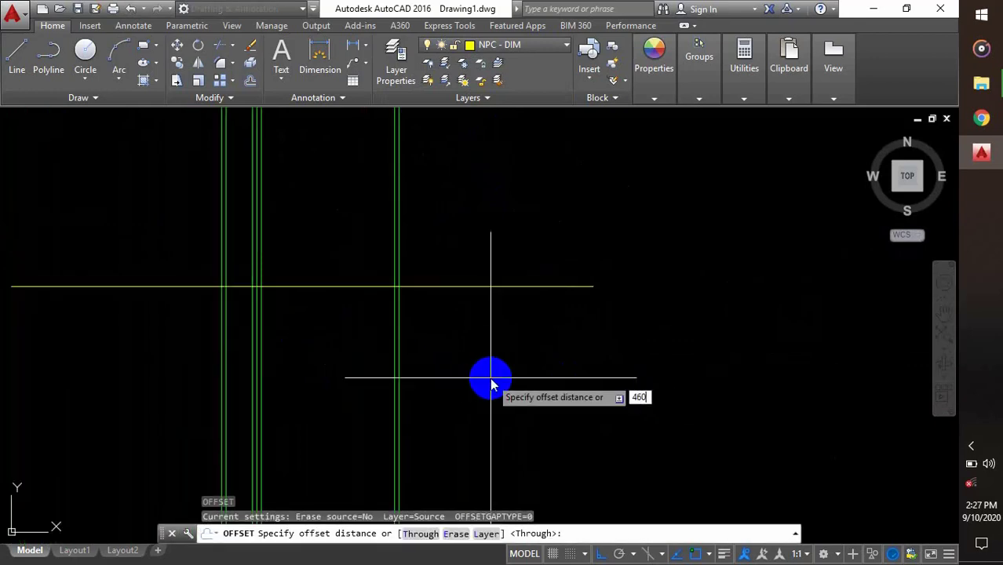
text(460)
key(Return)
click(588, 284)
click(553, 271)
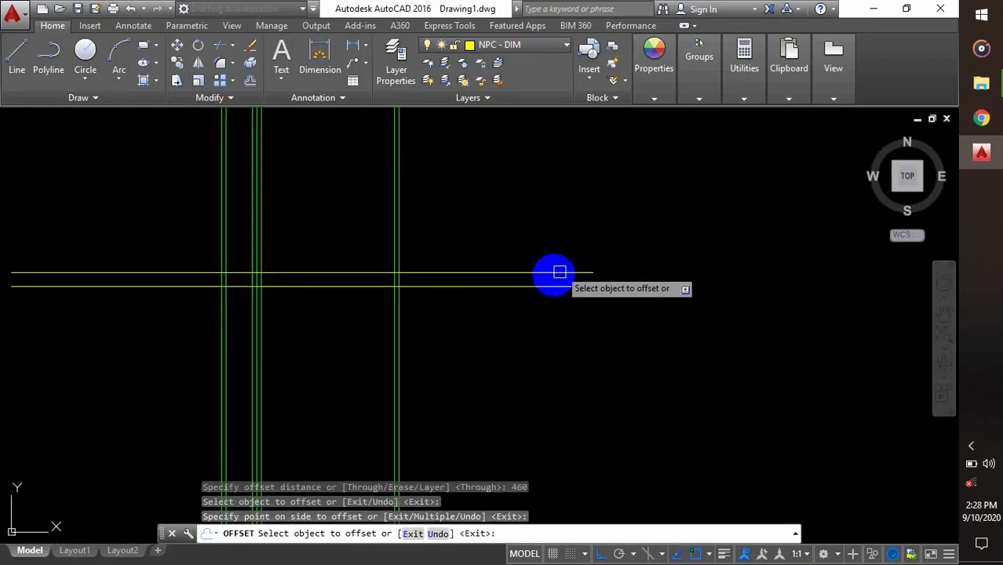
middle_drag(553, 270, 397, 321)
key(Return)
Step: Offset the upper of the two horizontal lines upward by 1000 for the window sill level
key(Return)
scroll(384, 315, down, 4)
scroll(624, 369, up, 5)
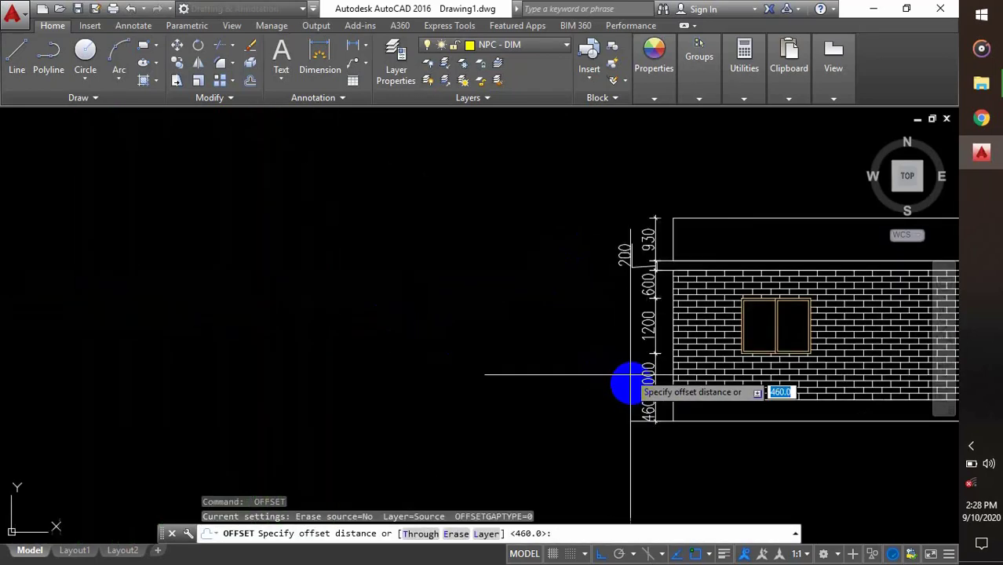
scroll(460, 376, down, 4)
middle_drag(284, 357, 544, 396)
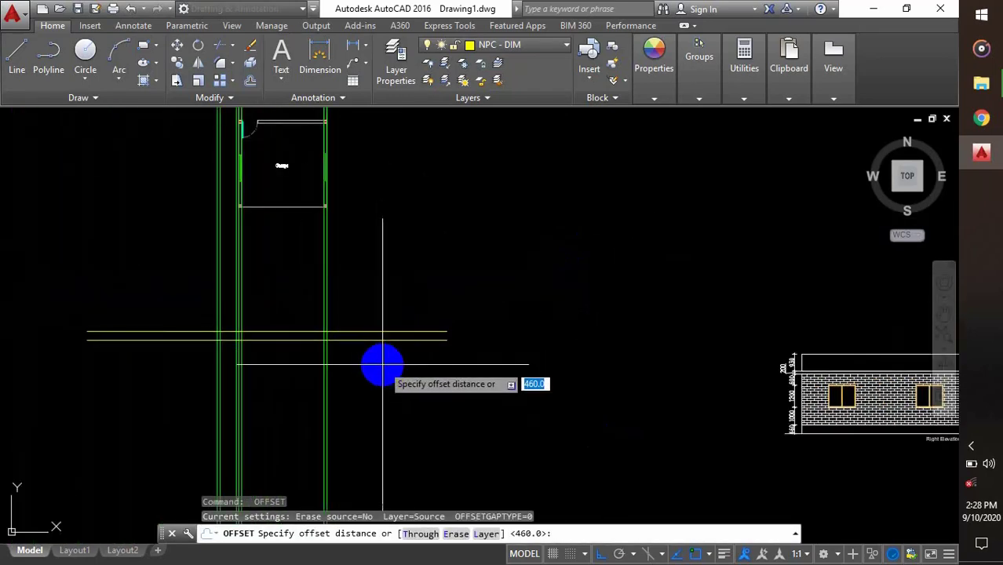
text(1000)
key(Return)
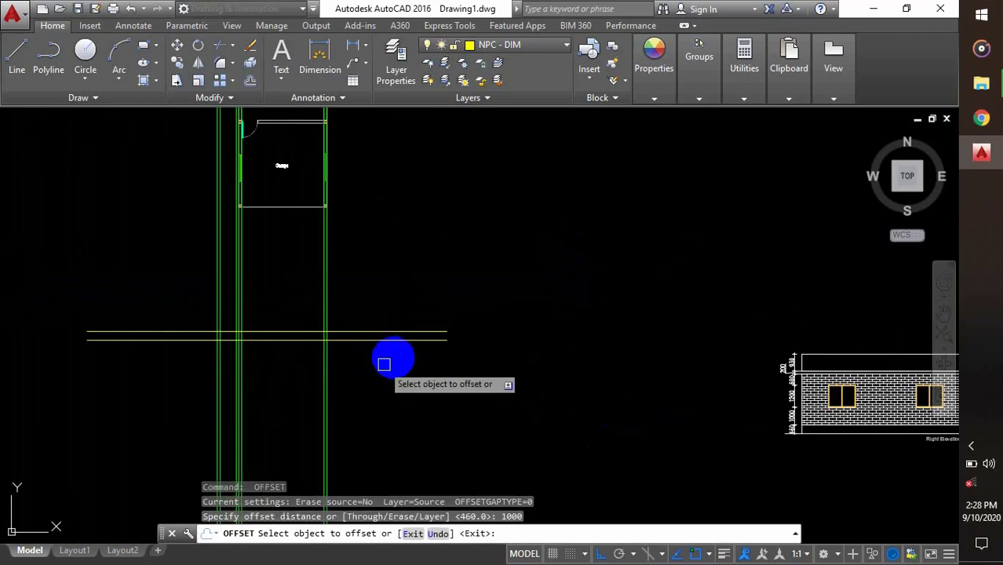
click(396, 332)
click(430, 286)
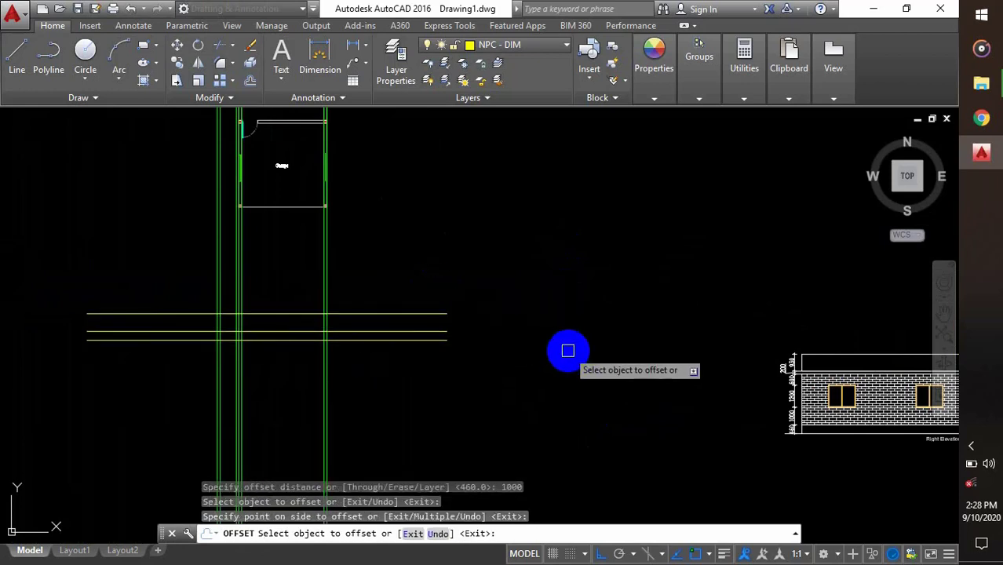
key(Return)
Step: Offset the sill level line upward by 1200 for the window head level
key(Return)
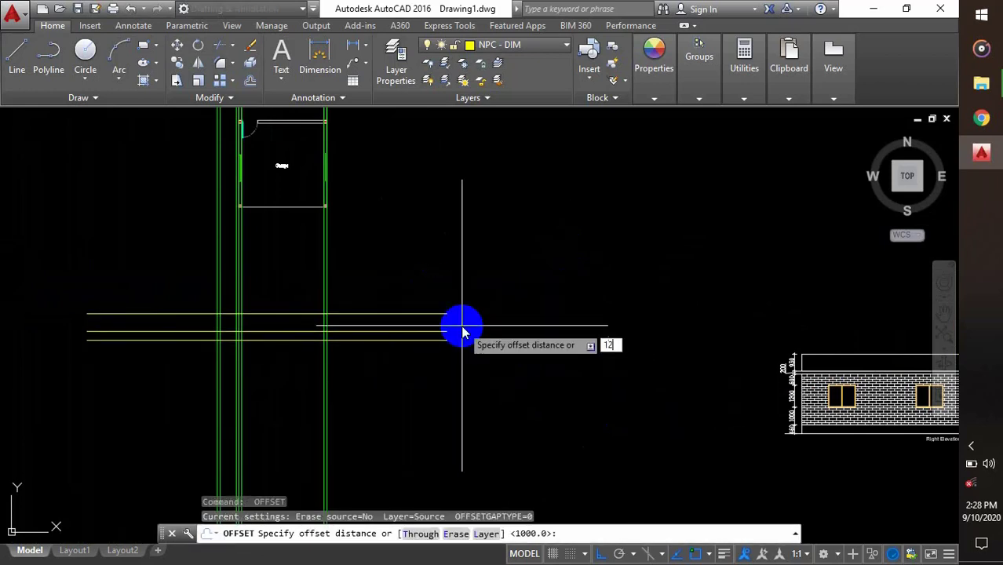
text(1200)
key(Return)
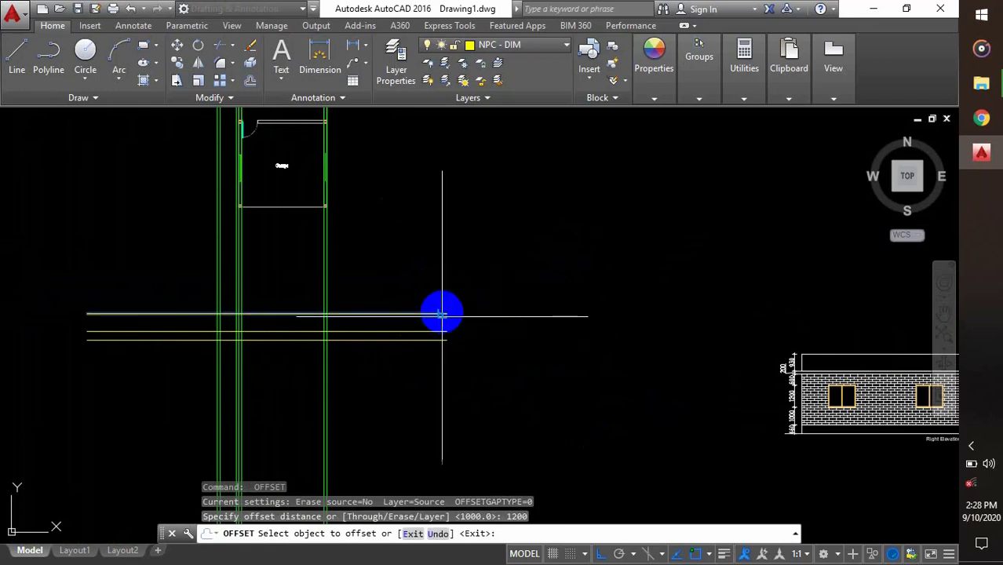
click(440, 313)
click(440, 273)
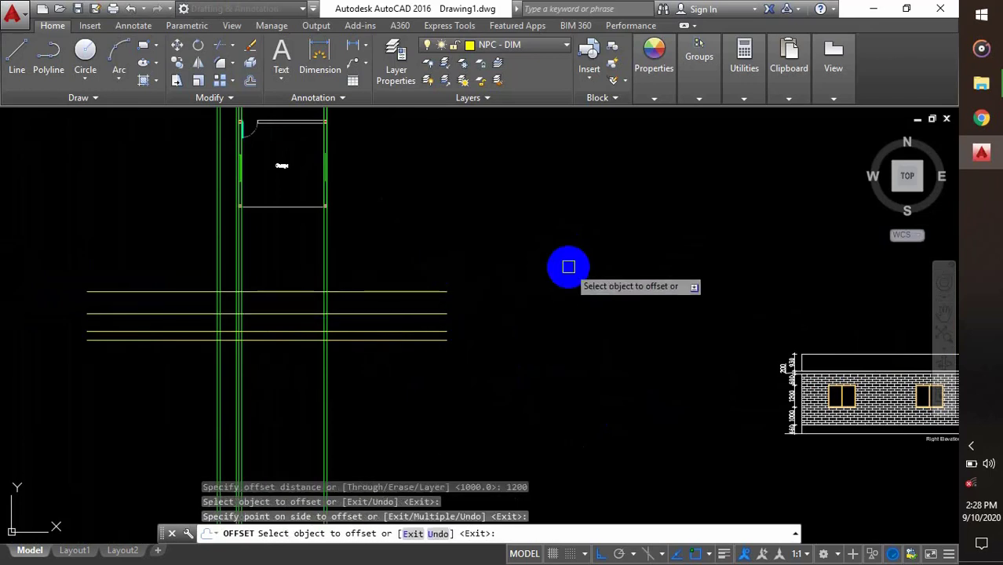
key(Return)
Step: Offset the window head level line upward by 600
key(Return)
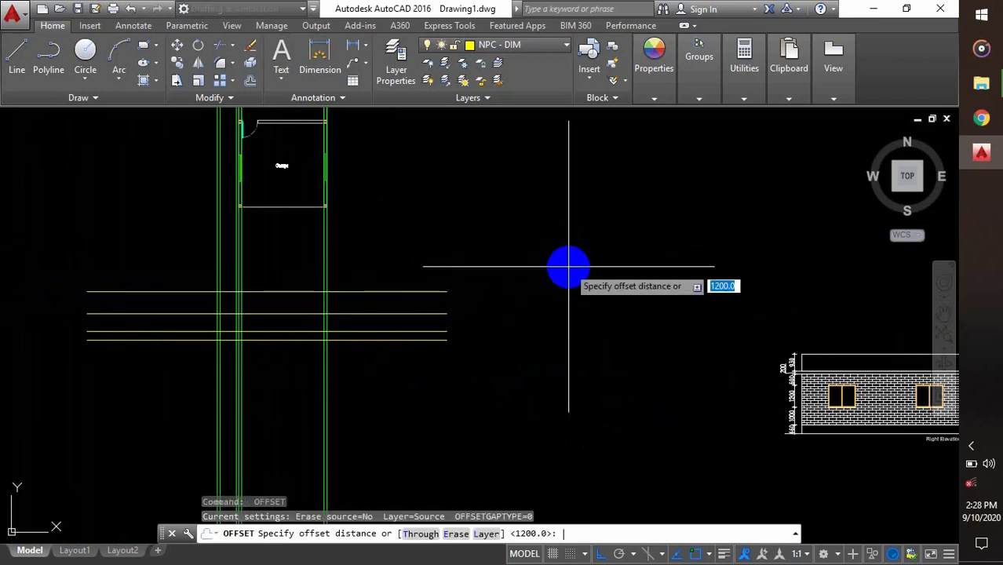
key(Return)
scroll(782, 376, up, 2)
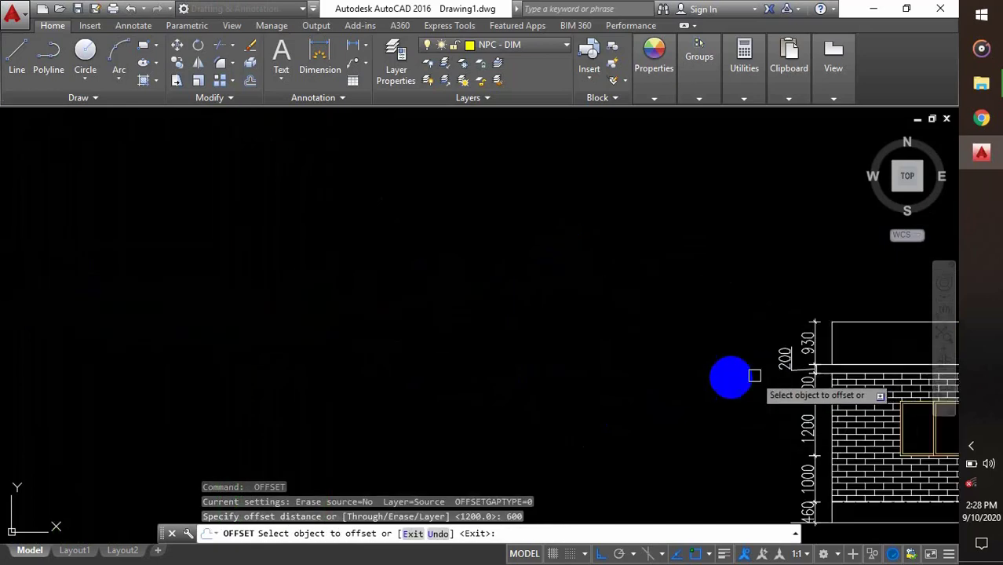
scroll(728, 378, down, 1)
middle_drag(522, 373, 765, 394)
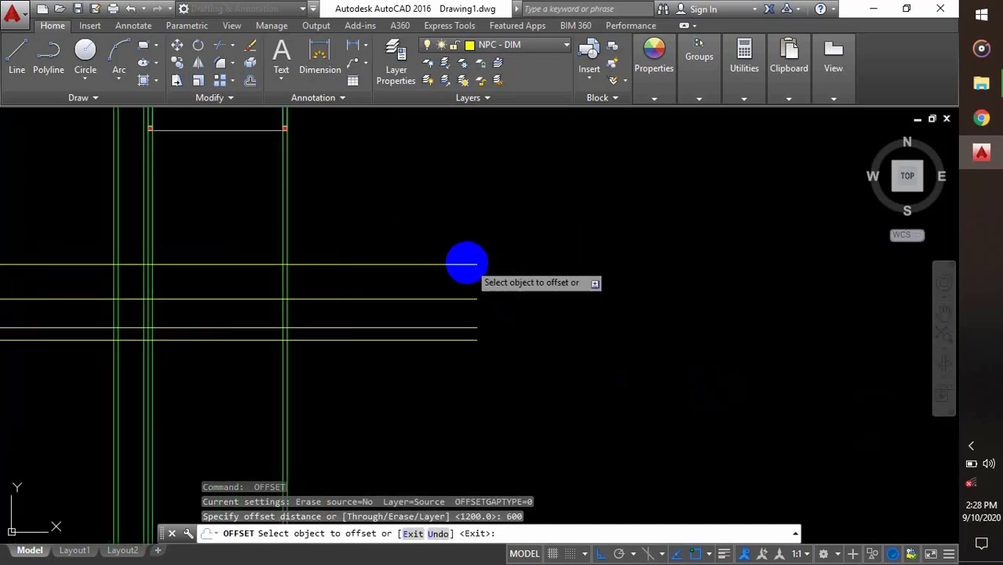
click(465, 264)
click(457, 188)
scroll(417, 241, down, 2)
key(Return)
Step: Offset the topmost horizontal line upward by 200 for the slab thickness
scroll(664, 337, up, 1)
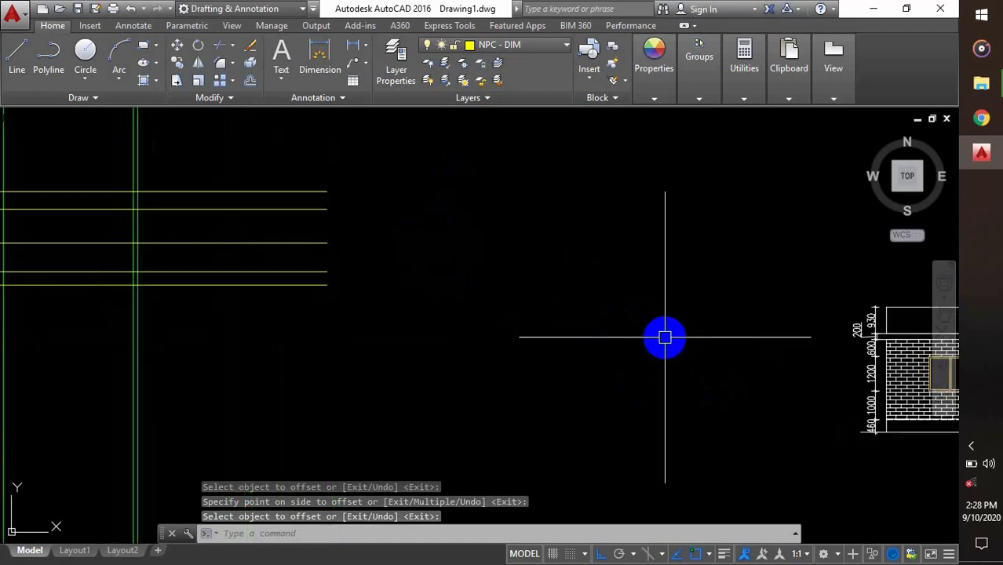
scroll(565, 337, down, 2)
middle_drag(459, 344, 526, 384)
key(Return)
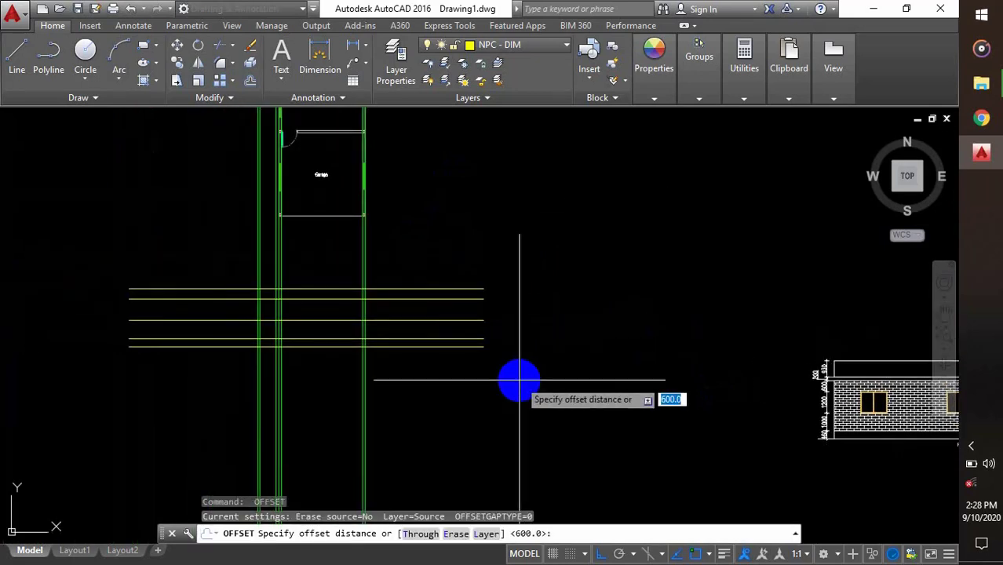
text(200)
key(Return)
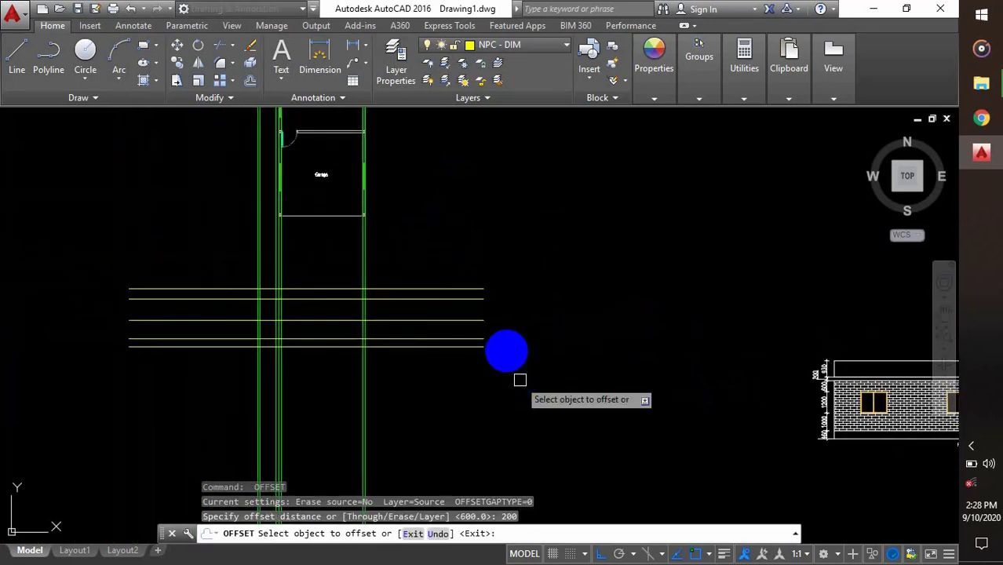
click(439, 288)
click(471, 281)
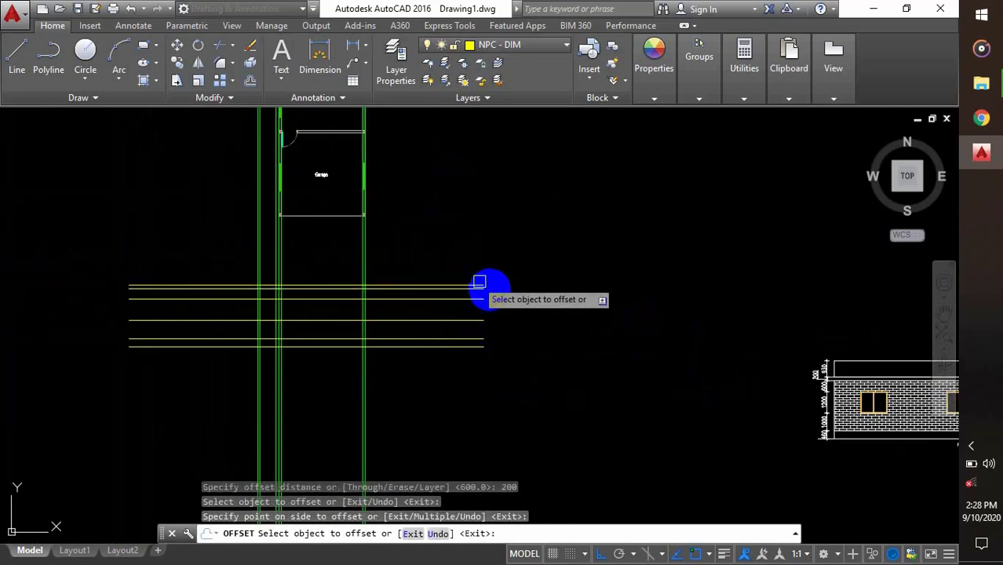
Step: Check the uppermost height dimension beside the right elevation and offset the topmost horizontal line upward by 930
middle_drag(412, 287, 452, 342)
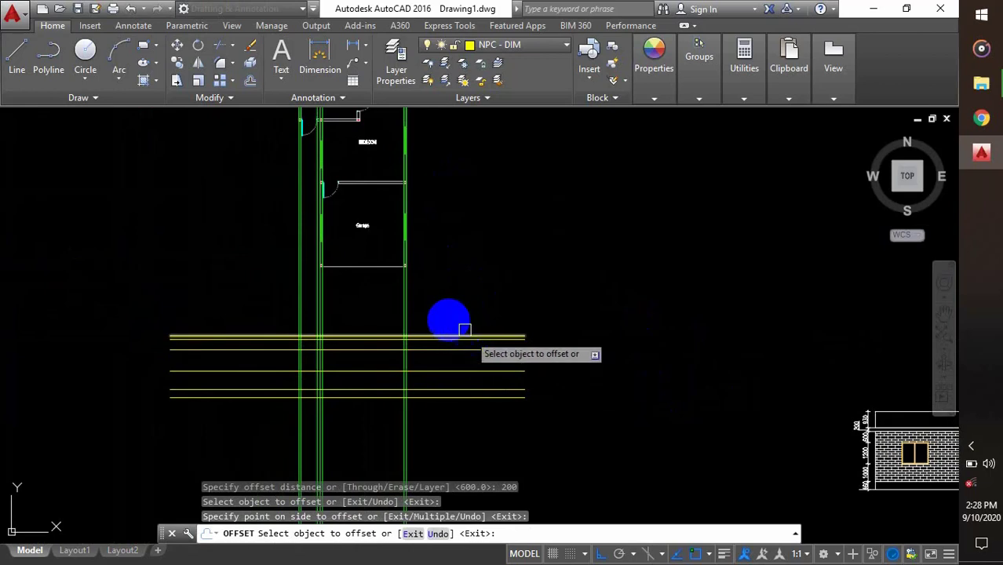
scroll(873, 448, up, 2)
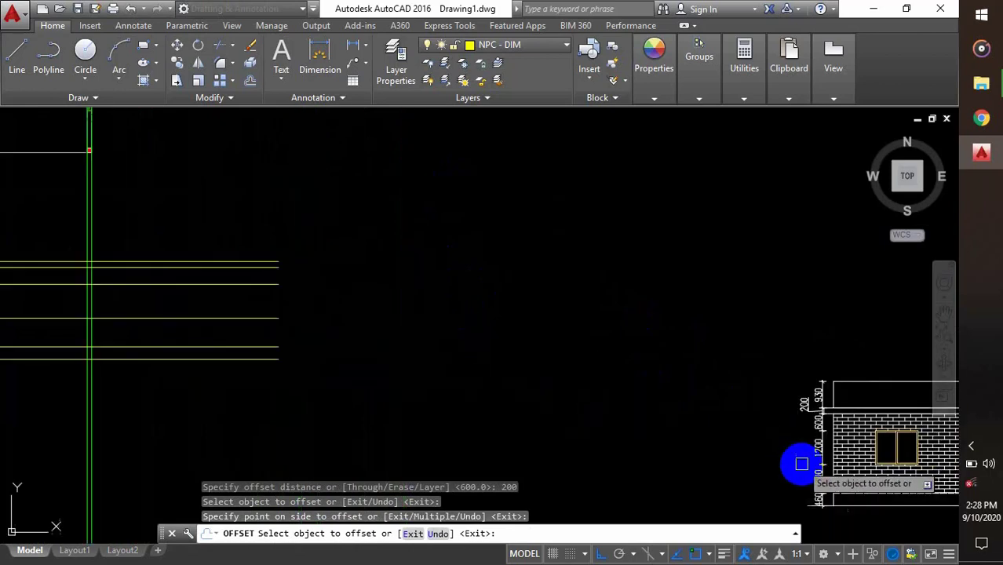
scroll(801, 464, up, 2)
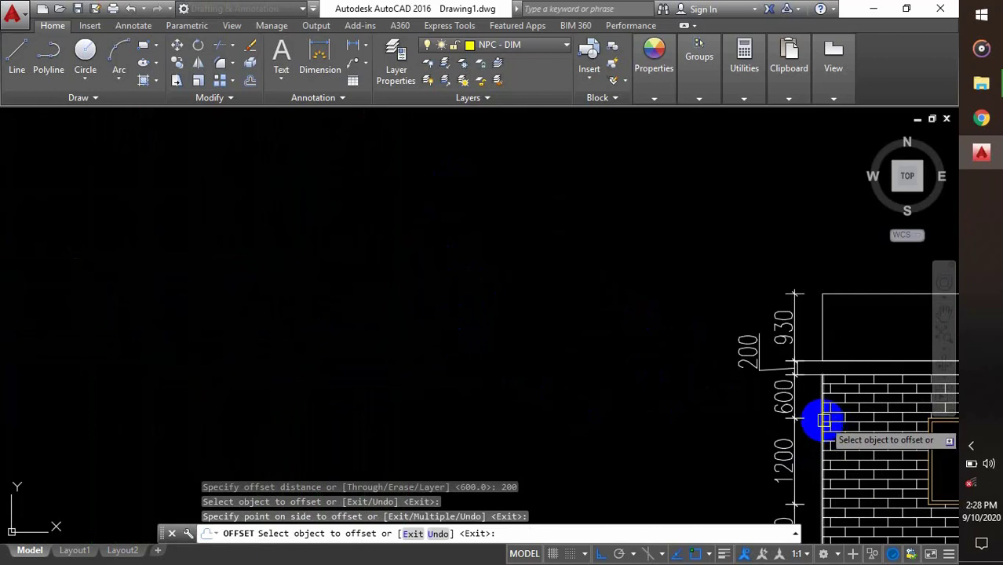
scroll(824, 421, down, 6)
scroll(565, 365, up, 3)
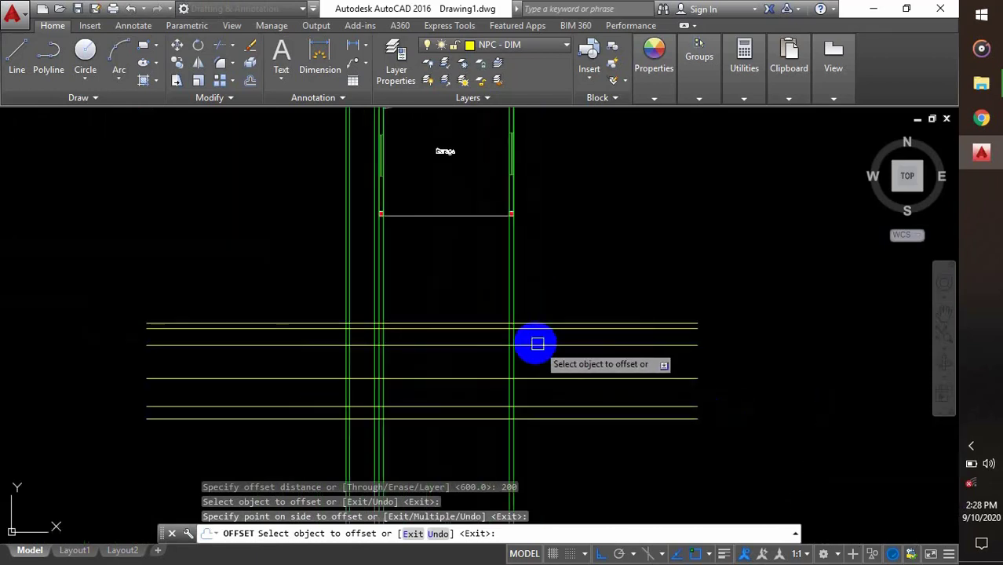
middle_drag(538, 343, 579, 384)
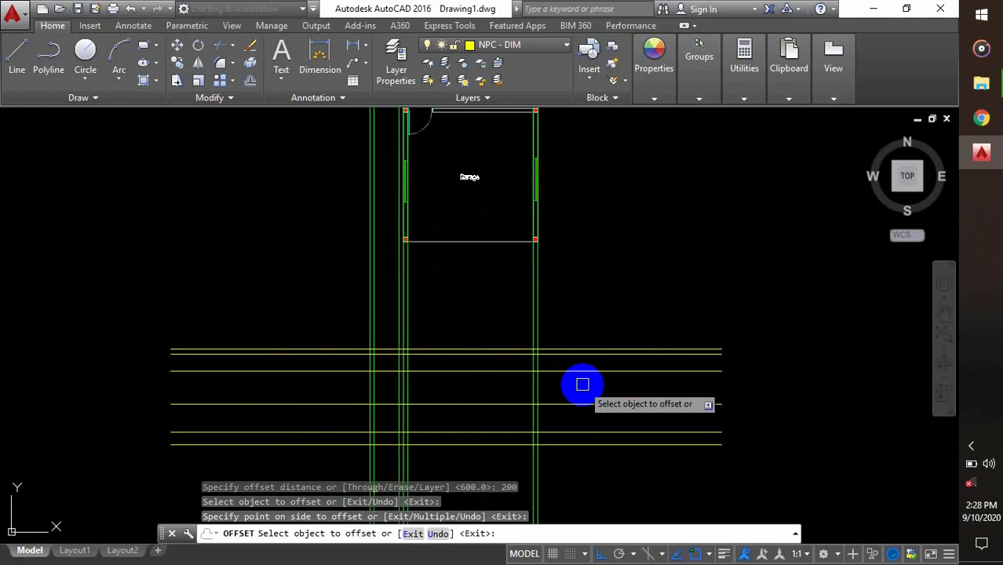
key(Return)
key(Return)
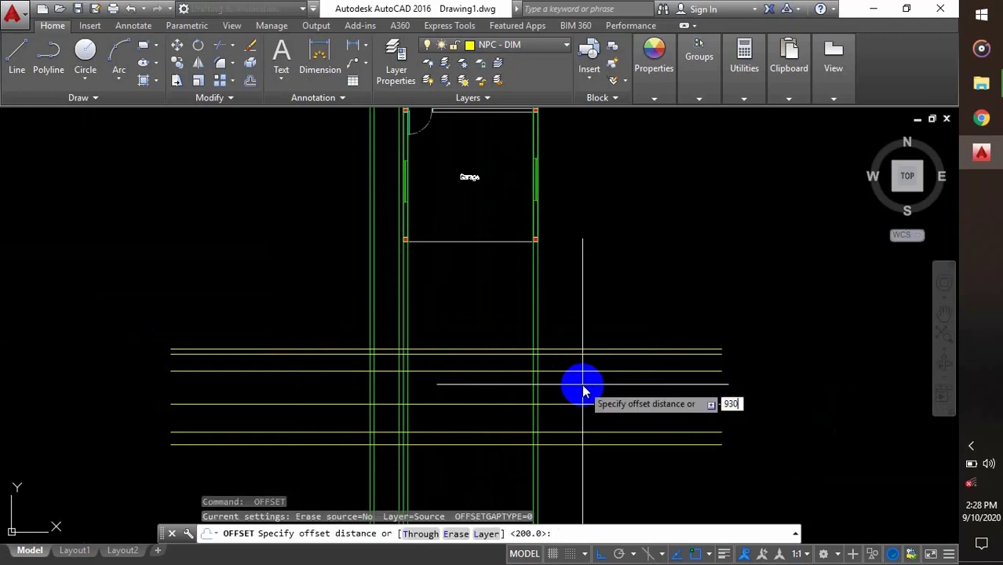
key(Return)
click(576, 349)
click(596, 330)
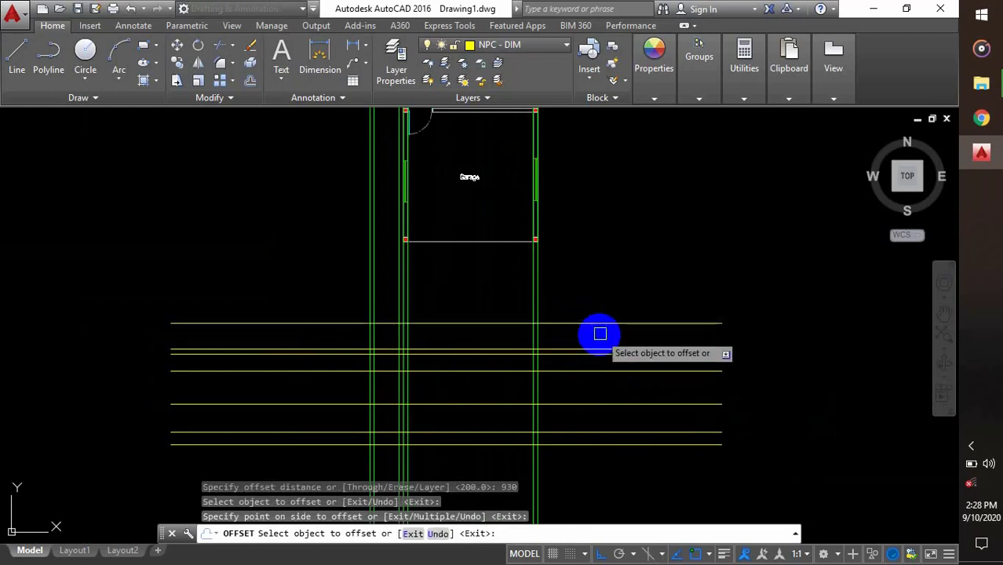
scroll(588, 345, down, 2)
key(Escape)
key(Escape)
Step: Make elevation the current layer and draw a line along the lowest horizontal line between the outermost vertical construction lines
scroll(530, 405, up, 2)
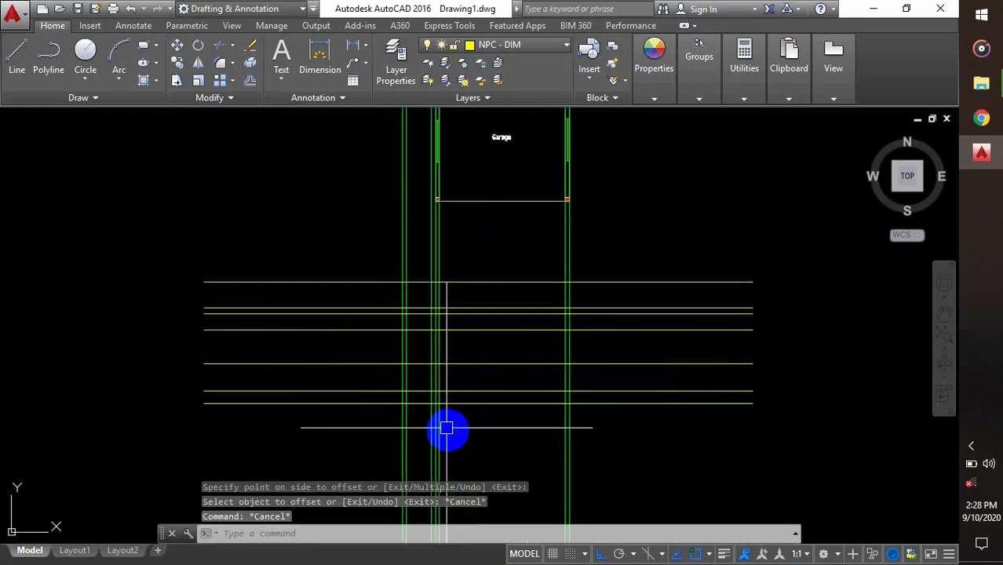
middle_drag(492, 420, 496, 451)
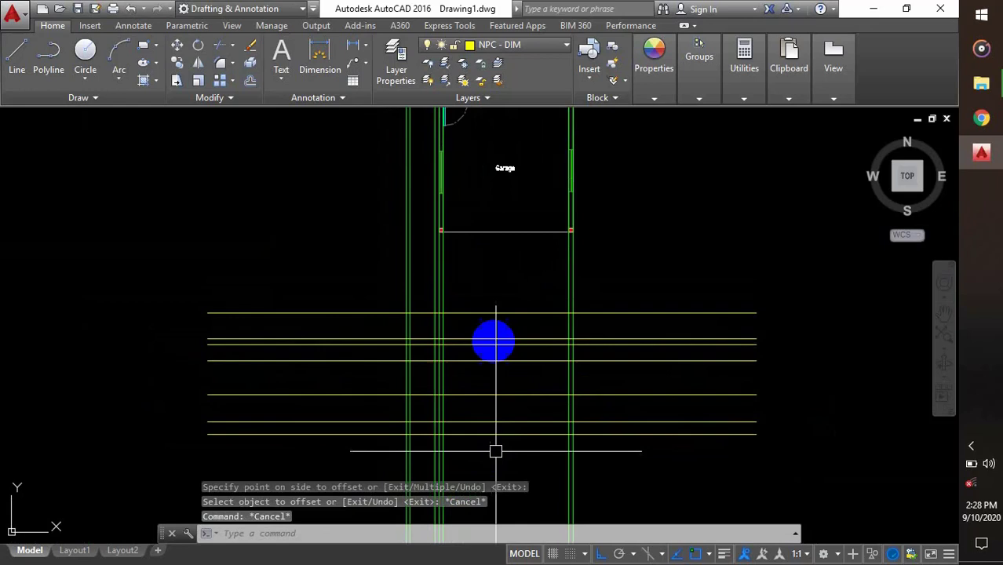
click(526, 48)
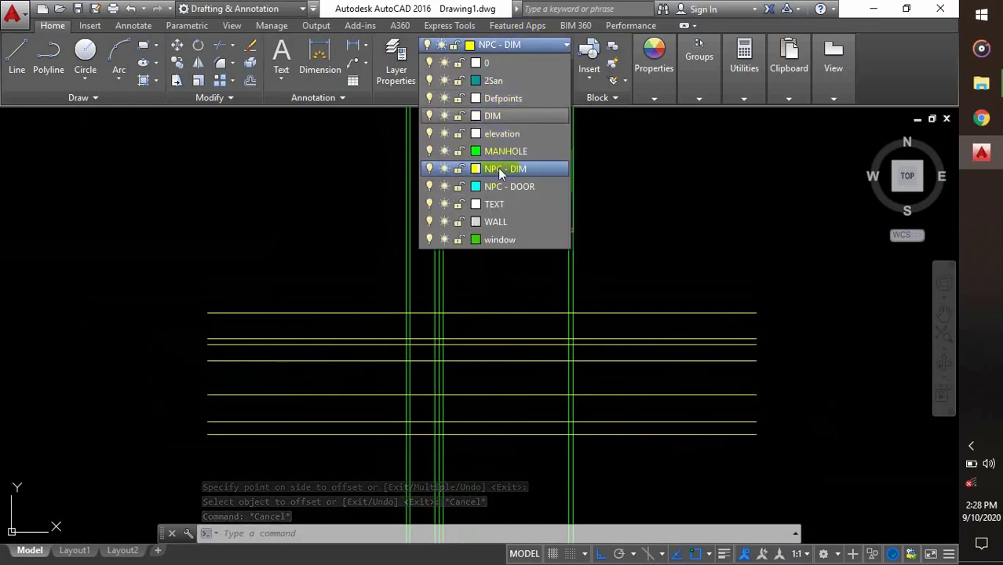
click(502, 134)
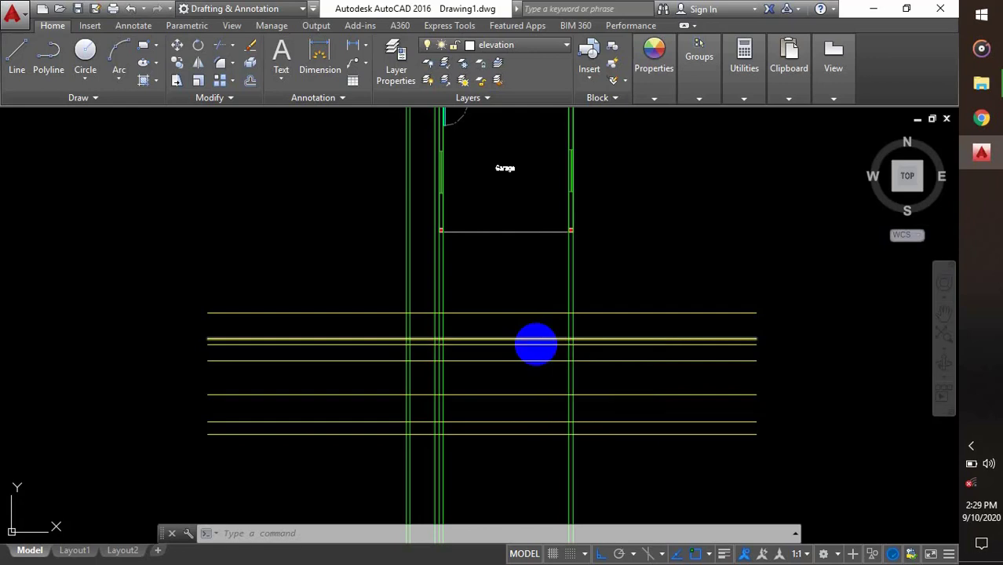
key(l)
key(Return)
mouse_move(477, 412)
middle_down()
mouse_move(436, 395)
mouse_move(445, 398)
middle_up()
scroll(445, 398, up, 4)
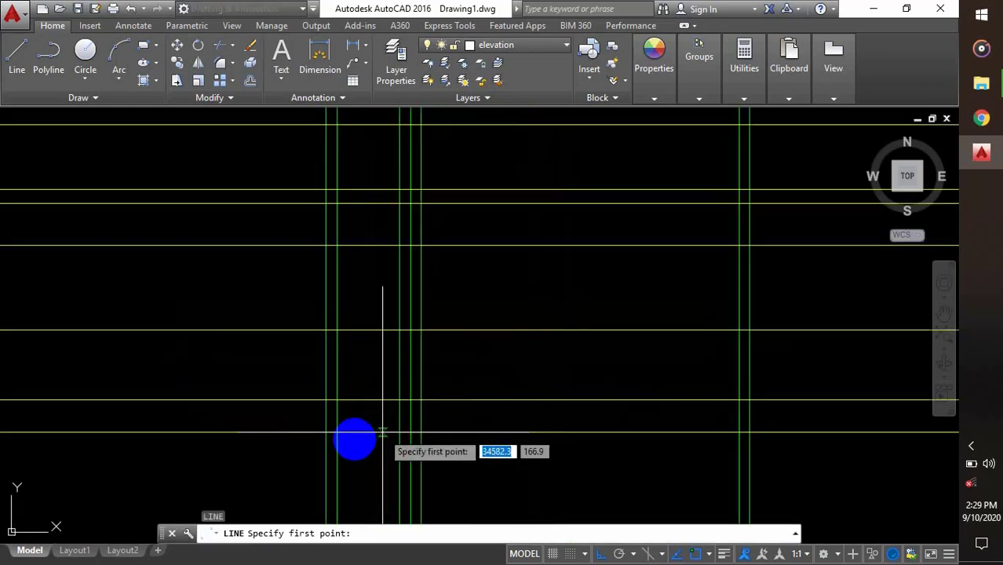
click(326, 398)
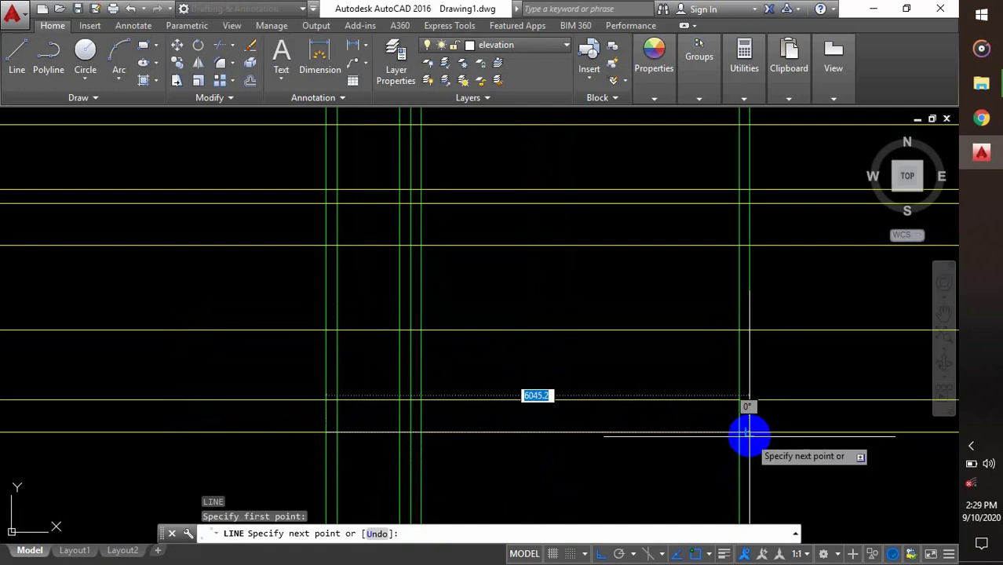
click(749, 433)
key(Escape)
Step: Stretch both ends of the new ground line outward by 900 beyond the outermost vertical construction lines
middle_drag(699, 444, 620, 409)
click(664, 399)
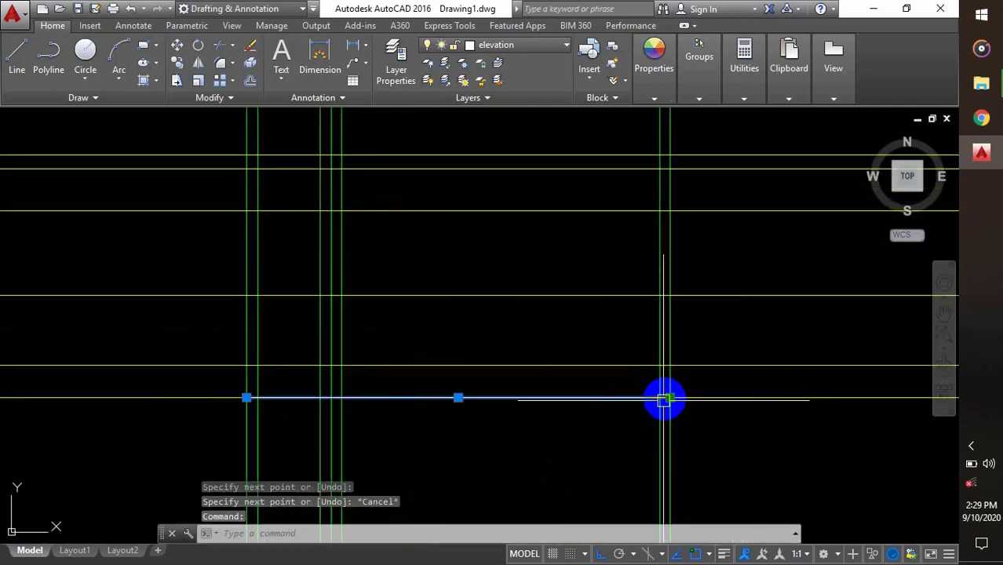
click(669, 397)
text(900)
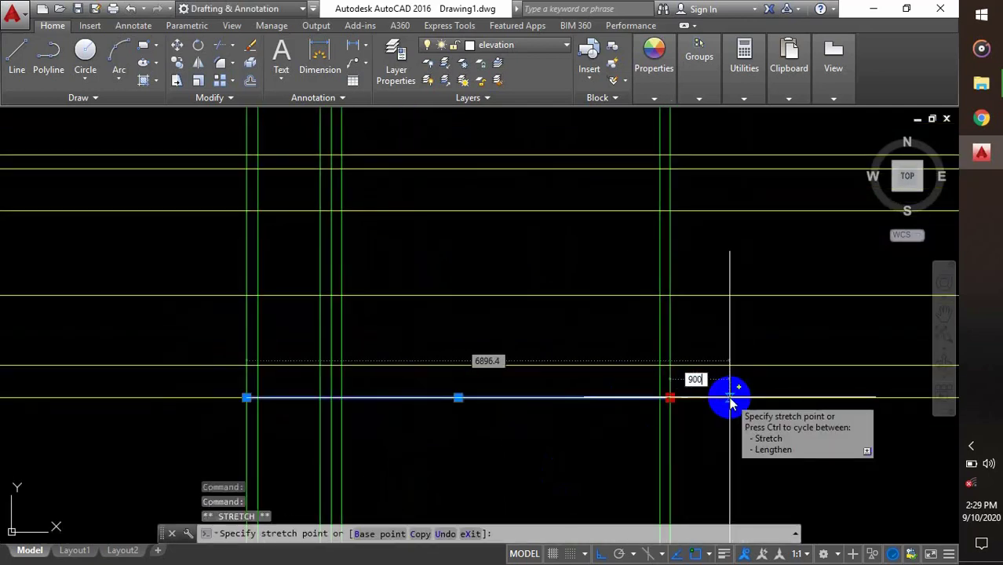
key(Return)
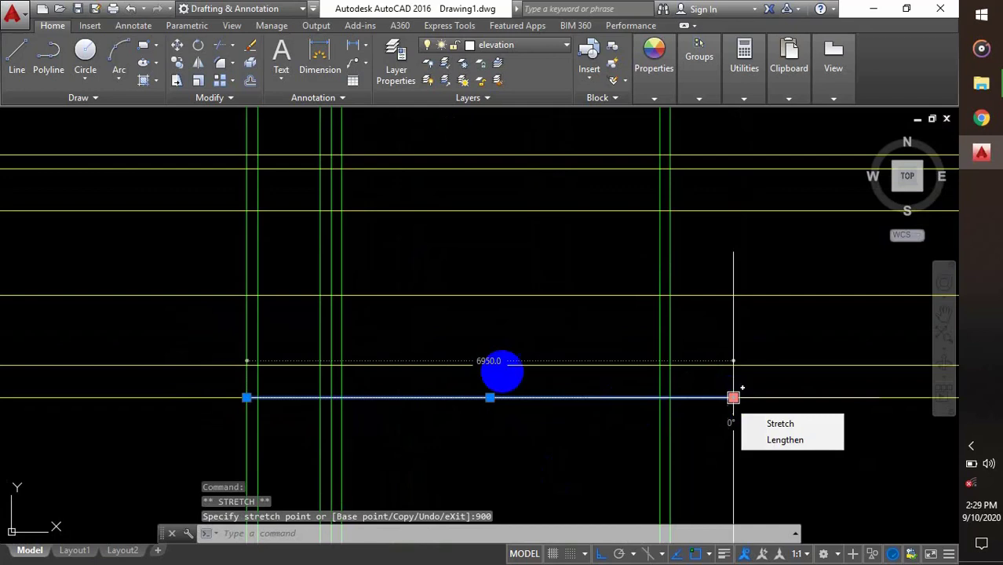
click(246, 397)
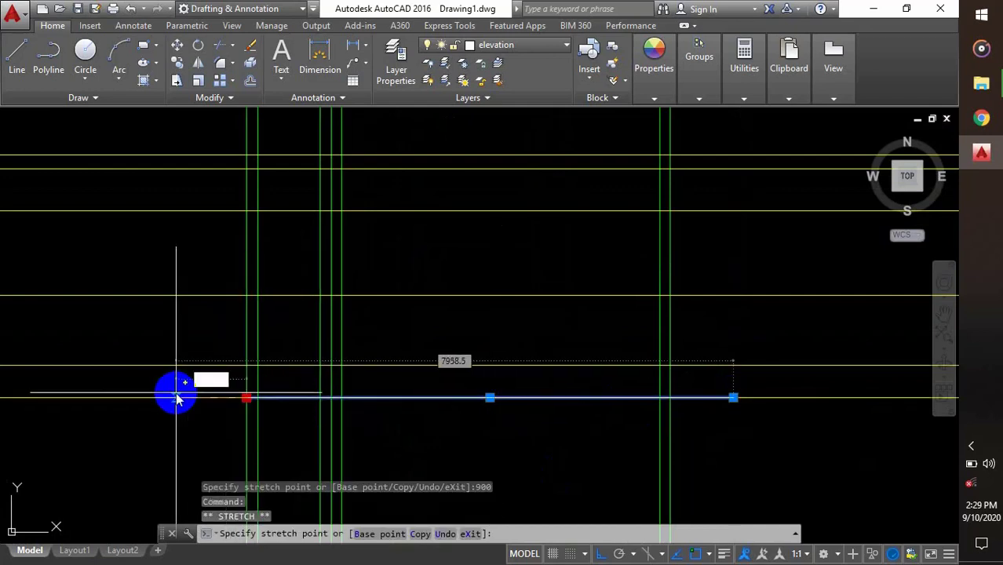
click(176, 398)
key(Escape)
scroll(202, 398, down, 3)
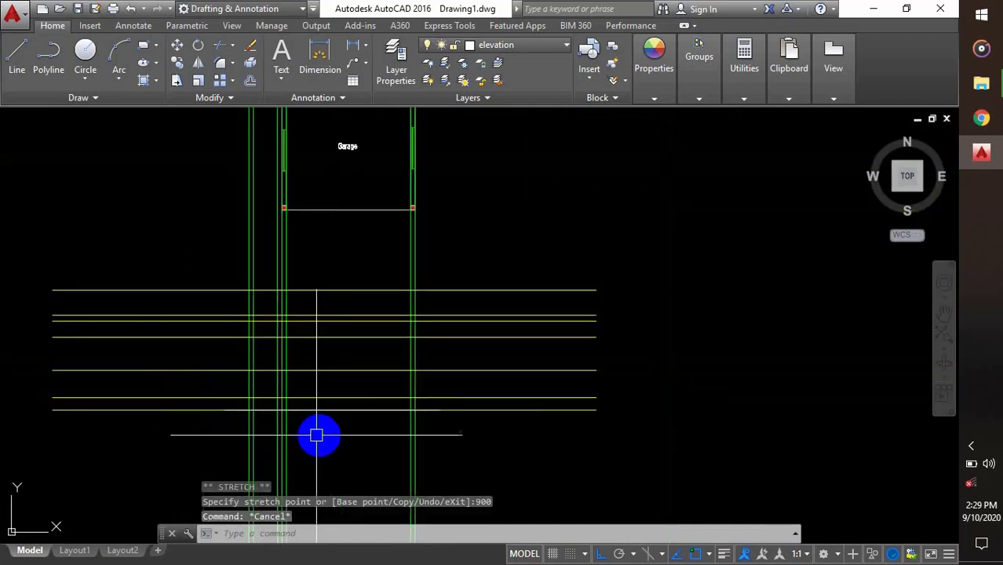
Step: Examine how the garage and entrance walls in the floor plan line up with the vertical construction lines
scroll(422, 387, down, 2)
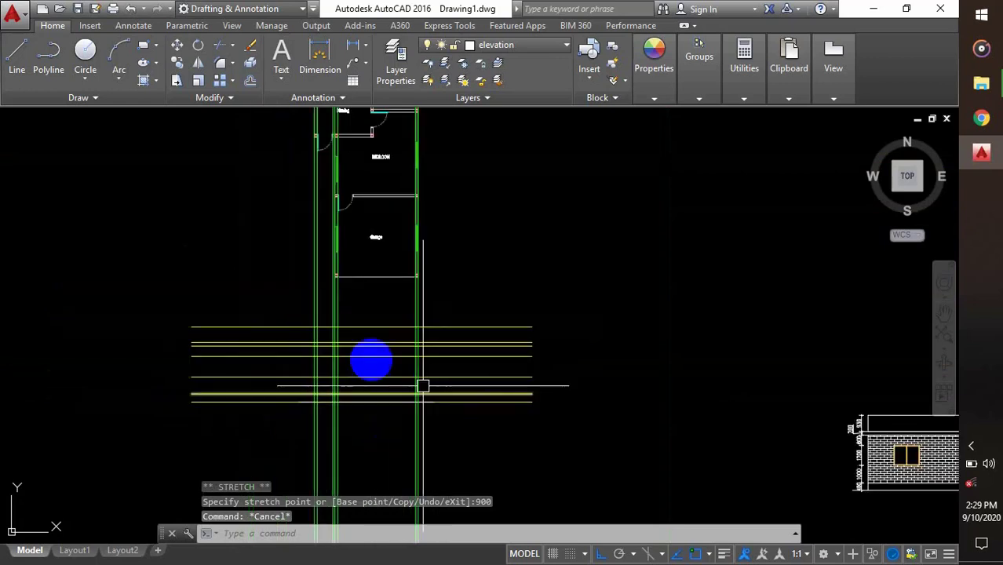
scroll(355, 340, up, 4)
scroll(445, 342, down, 2)
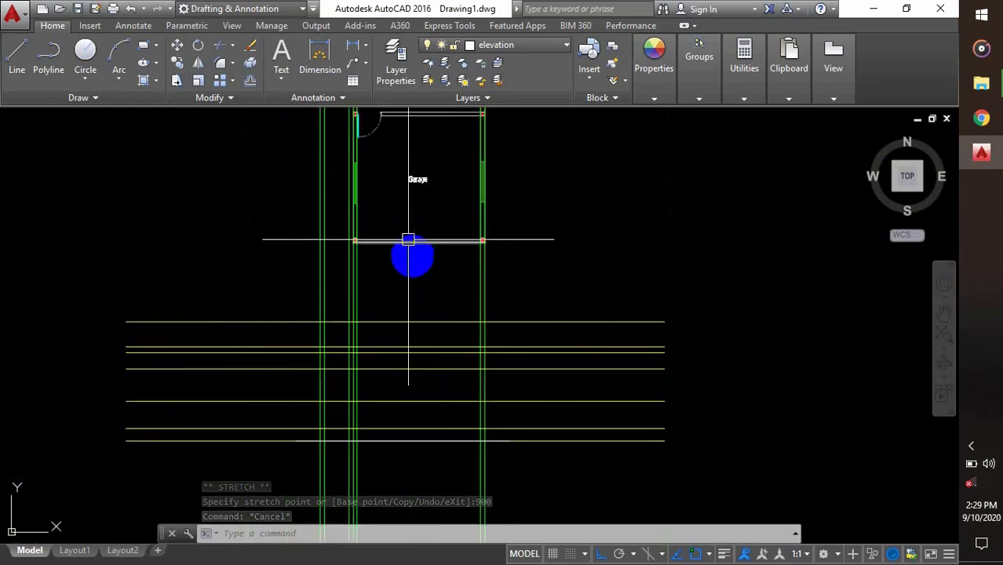
middle_drag(438, 275, 479, 309)
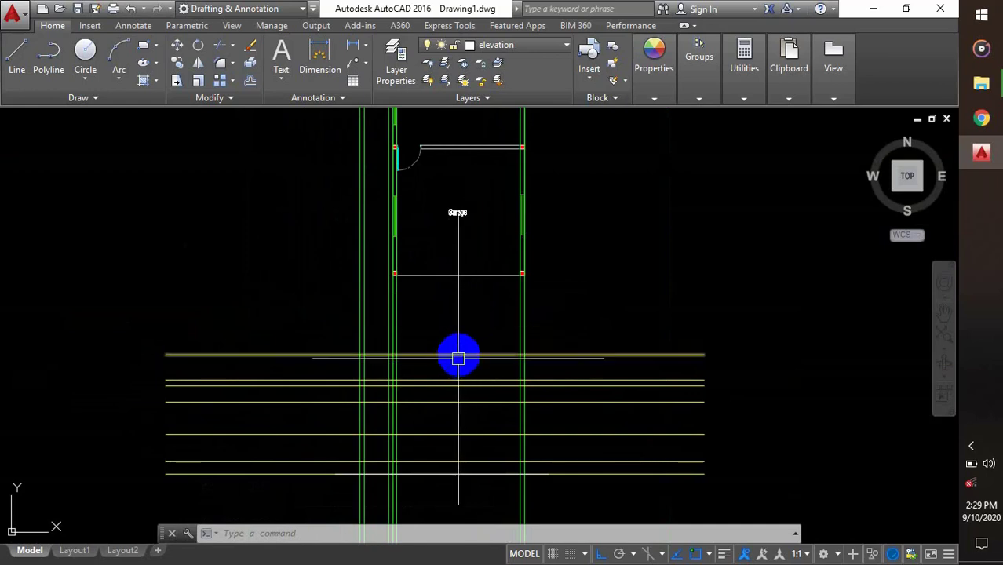
middle_drag(429, 342, 443, 371)
scroll(430, 264, down, 2)
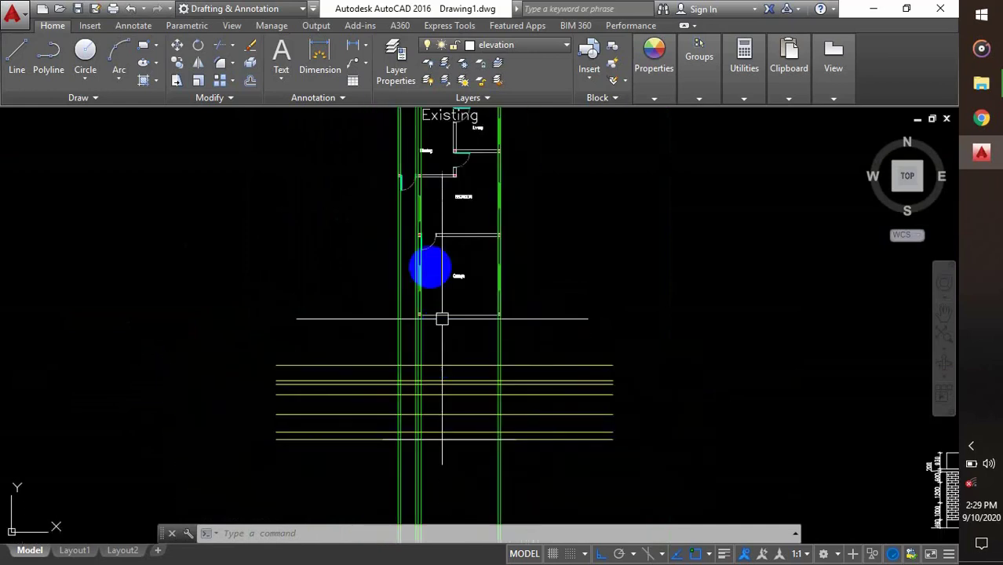
scroll(405, 228, up, 4)
middle_drag(403, 191, 418, 239)
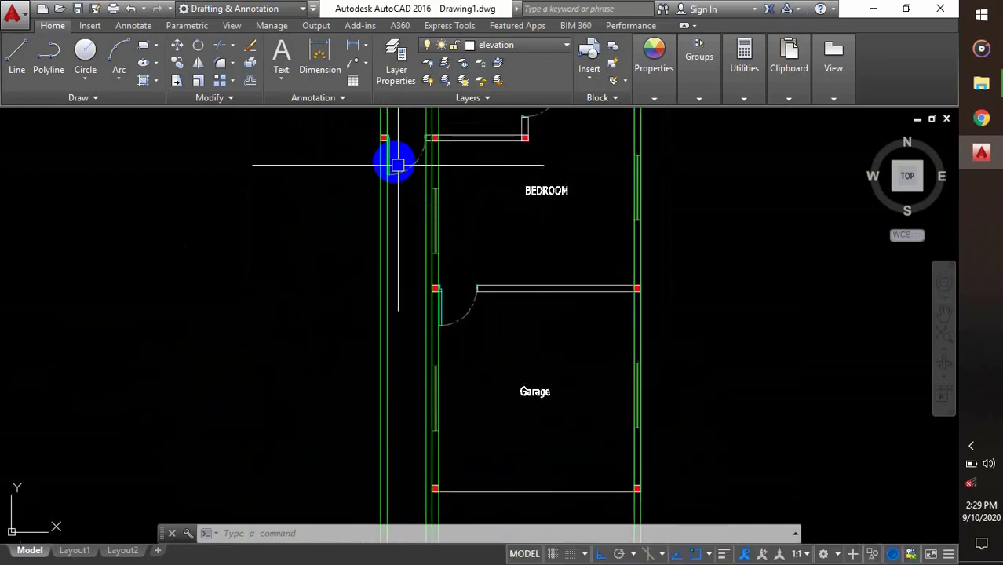
scroll(388, 149, up, 2)
Step: Highlight the vertical construction lines at the outer faces of the entrance and garage walls, and clear the selection
click(370, 185)
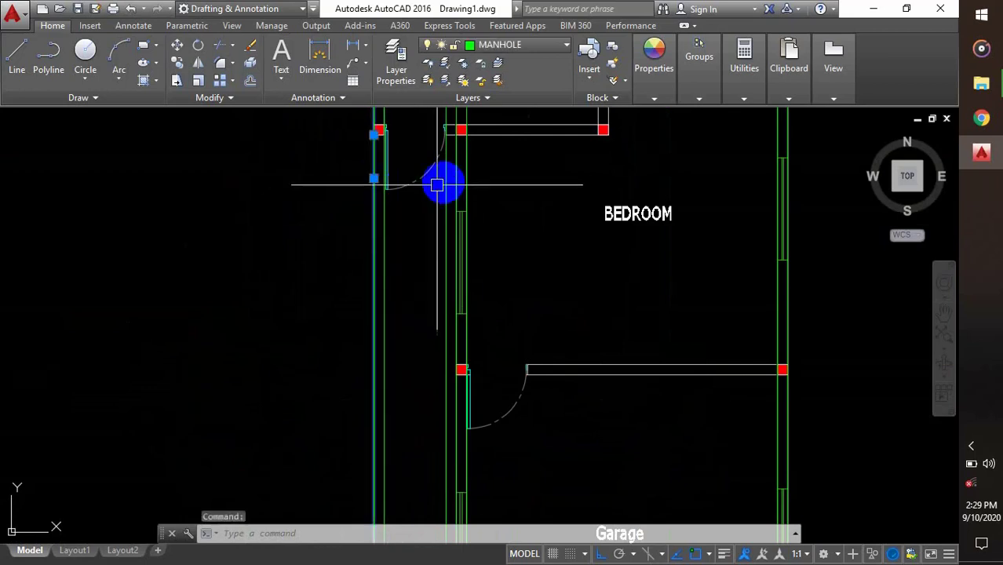
scroll(431, 189, down, 2)
middle_drag(446, 323, 433, 211)
middle_drag(447, 437, 425, 385)
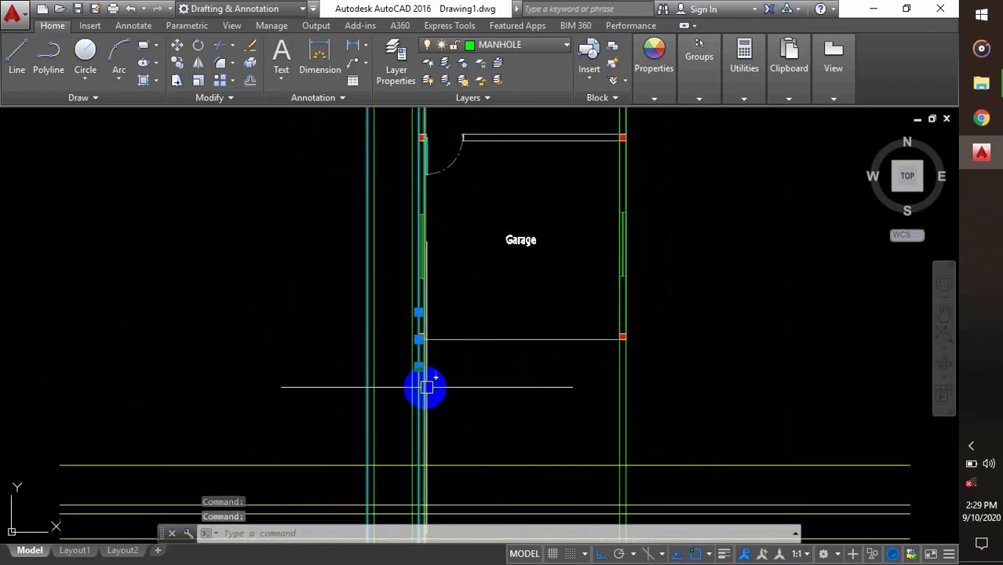
scroll(424, 389, up, 4)
scroll(403, 401, down, 2)
click(728, 375)
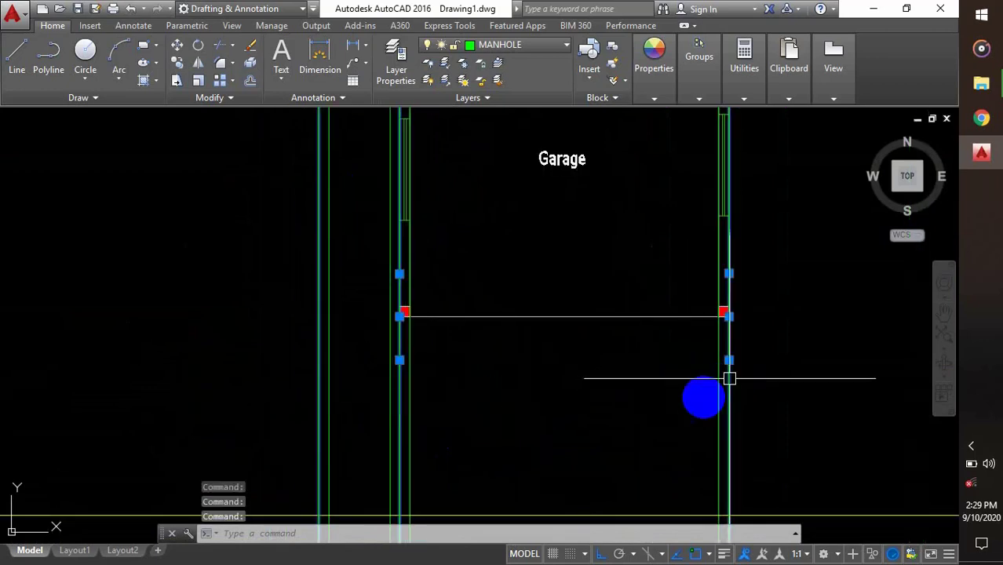
middle_drag(637, 408, 617, 262)
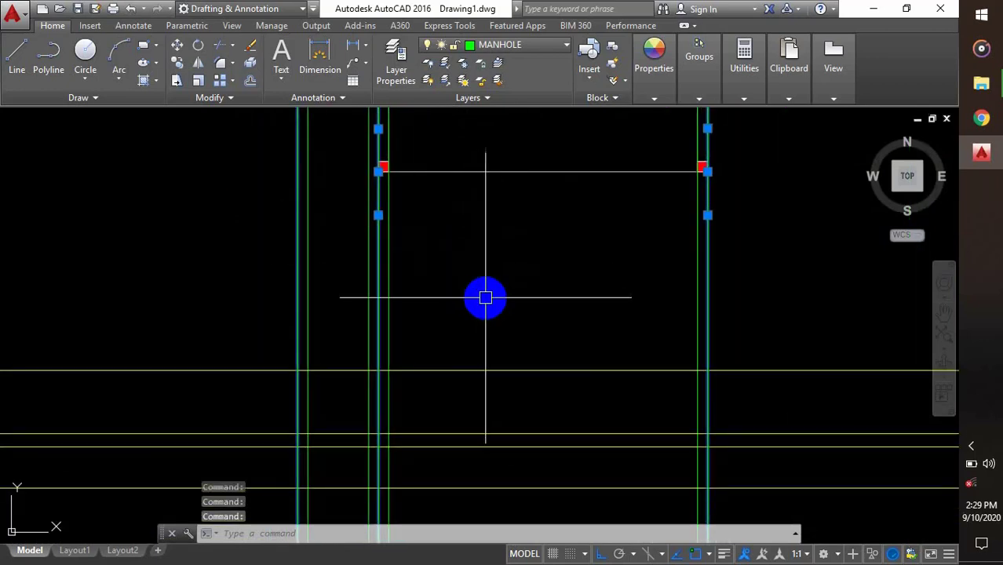
scroll(529, 282, down, 2)
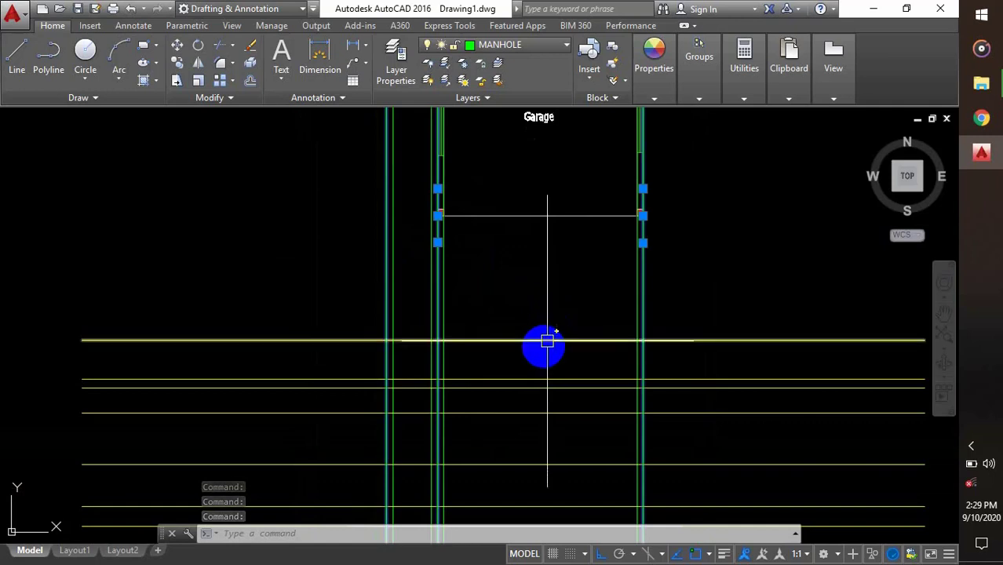
key(Escape)
Step: Draw the garage's right column as a rectangle between the two rightmost verticals, from the third-highest to the second-lowest horizontal line
scroll(439, 206, up, 4)
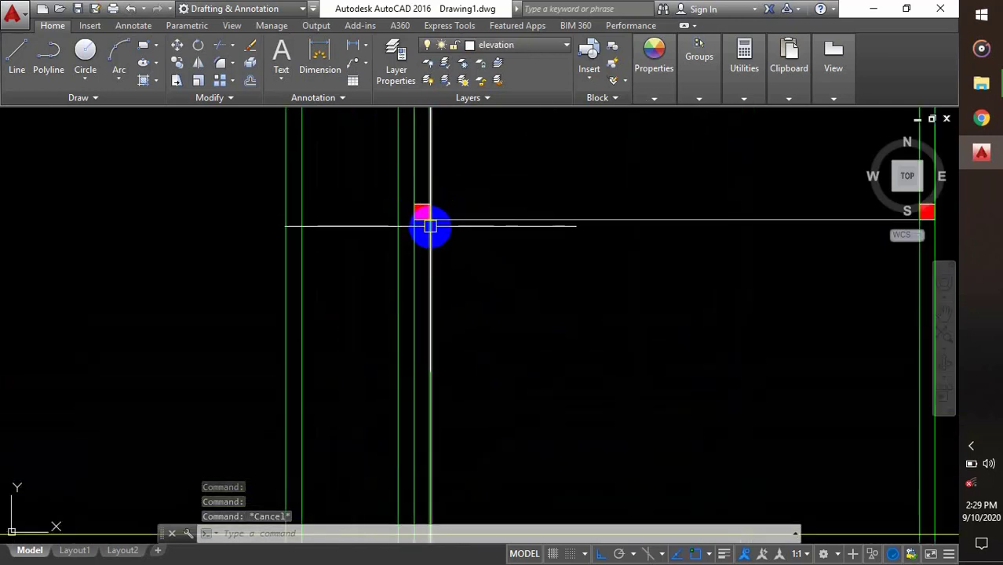
scroll(425, 224, down, 3)
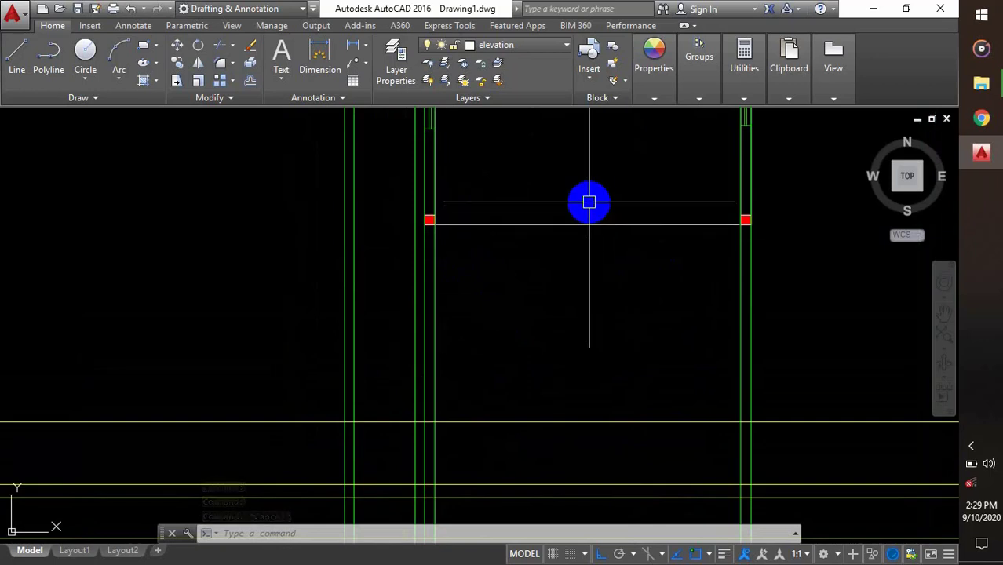
scroll(578, 206, down, 2)
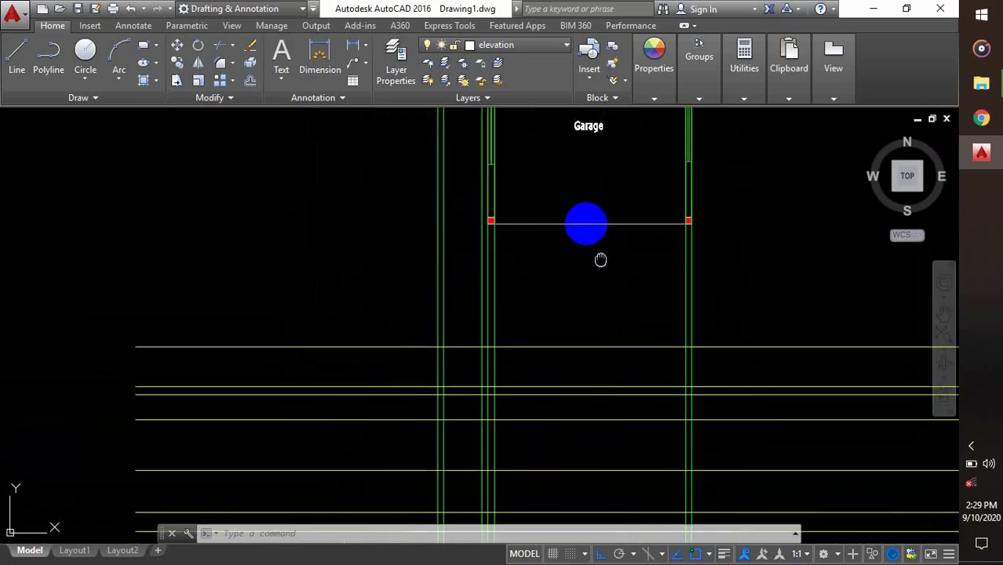
middle_drag(642, 382, 596, 318)
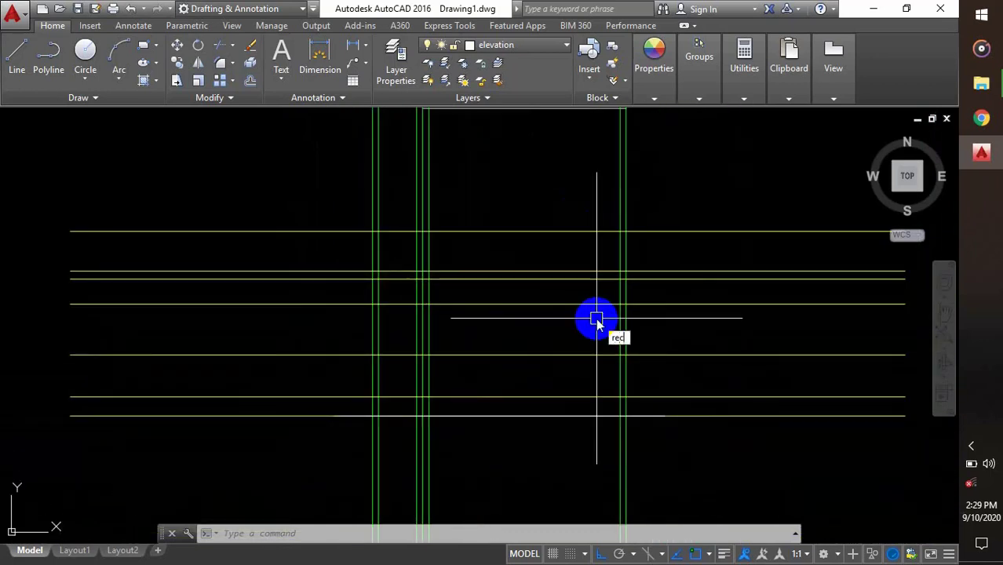
middle_drag(623, 107, 618, 286)
text(rec)
key(Return)
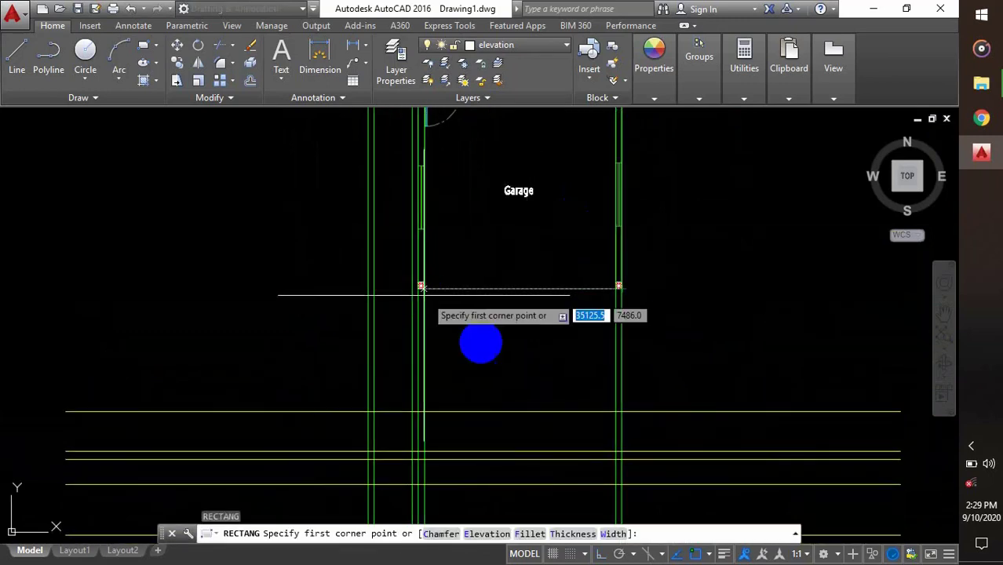
middle_drag(424, 295, 407, 157)
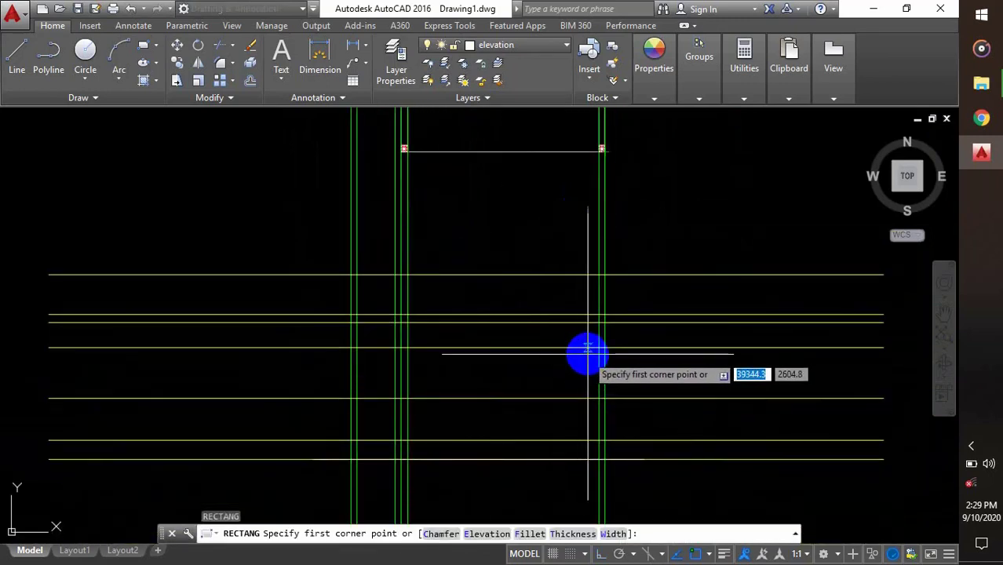
scroll(590, 329, up, 1)
click(594, 324)
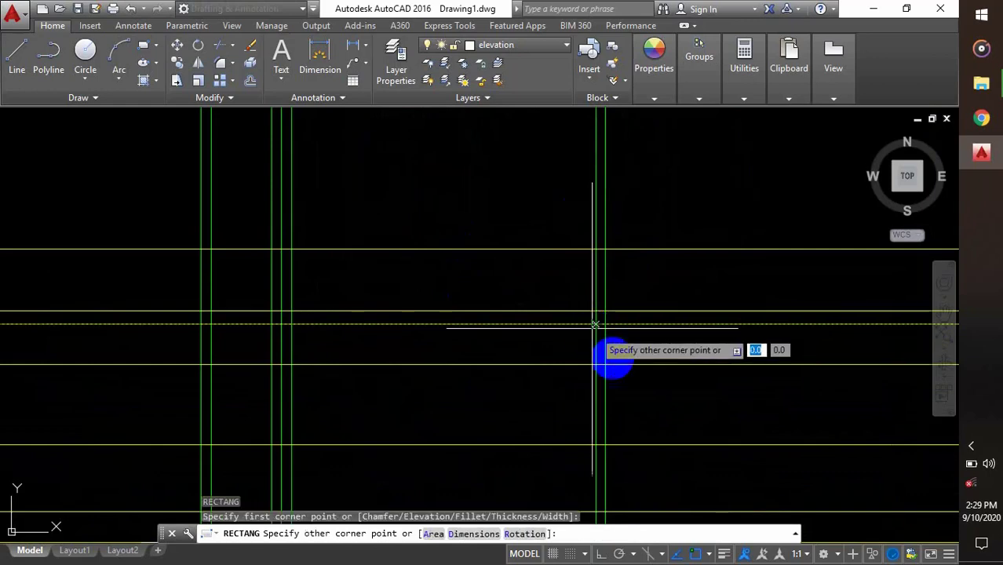
mouse_move(616, 358)
middle_down()
mouse_move(617, 385)
mouse_move(616, 271)
mouse_move(616, 334)
middle_up()
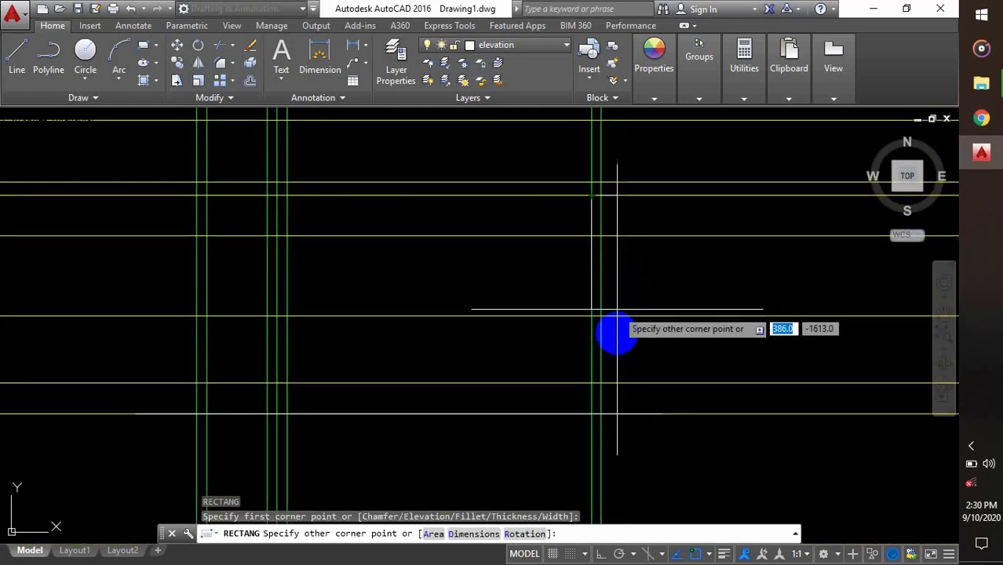
click(601, 380)
Step: Draw the garage's left column as a rectangle between its two wall-face construction lines, matching the right column's top and base
scroll(606, 388, down, 1)
scroll(397, 277, up, 1)
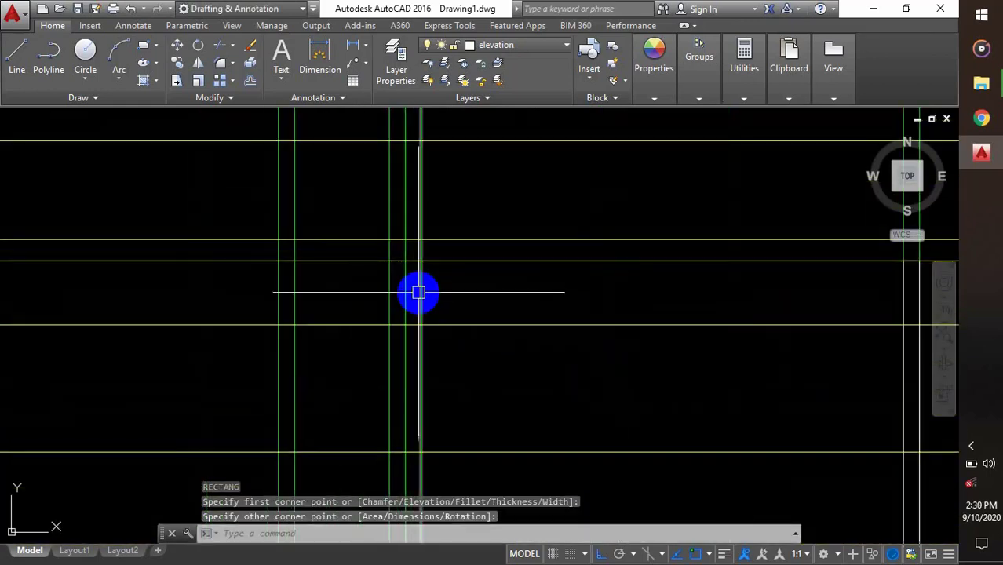
key(Return)
click(408, 263)
scroll(407, 263, up, 1)
scroll(408, 263, down, 2)
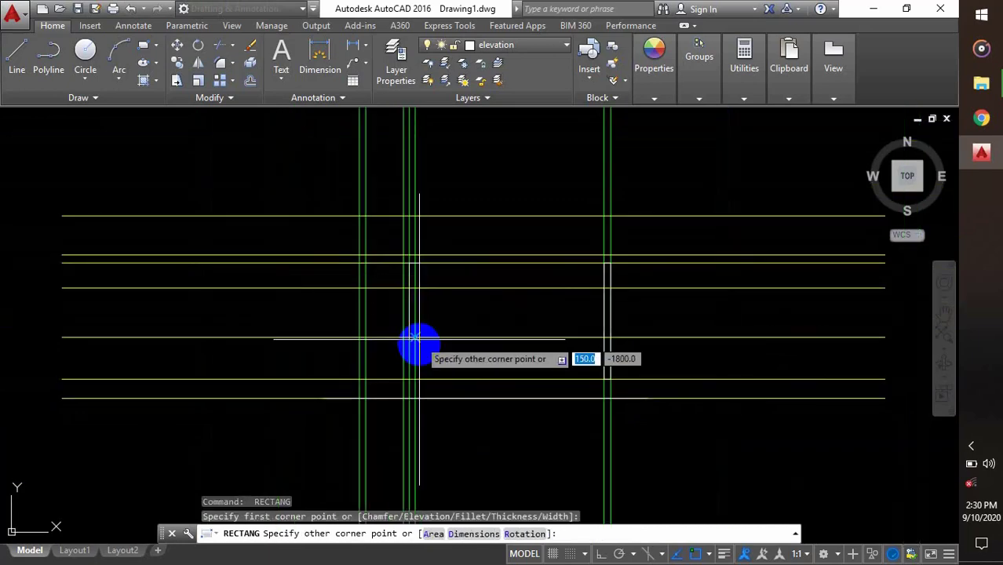
click(416, 378)
Step: Draw a rectangle filling the garage front between the inner edges of the two columns
scroll(459, 334, down, 1)
middle_drag(506, 287, 513, 318)
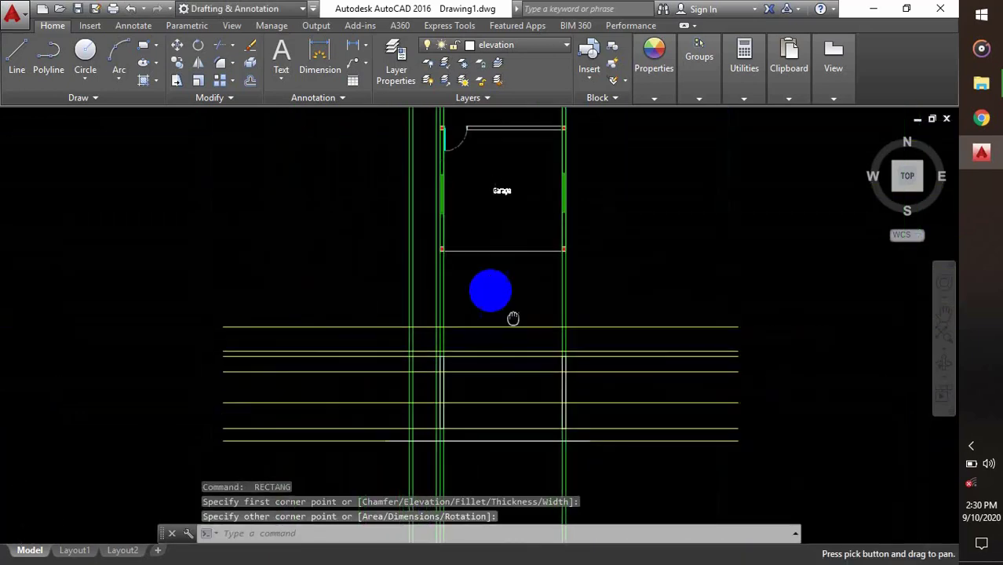
scroll(459, 323, up, 2)
key(Return)
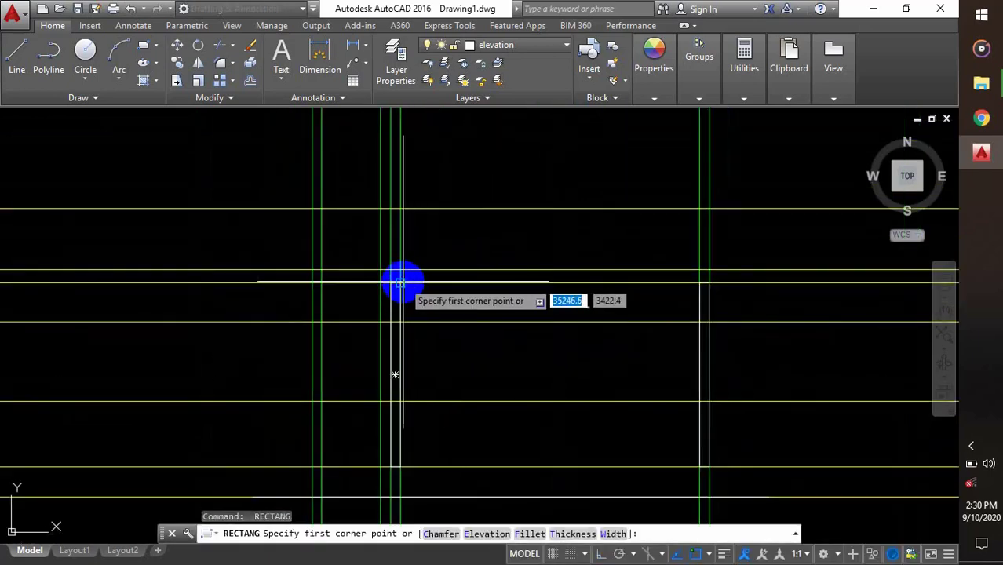
click(400, 282)
click(698, 464)
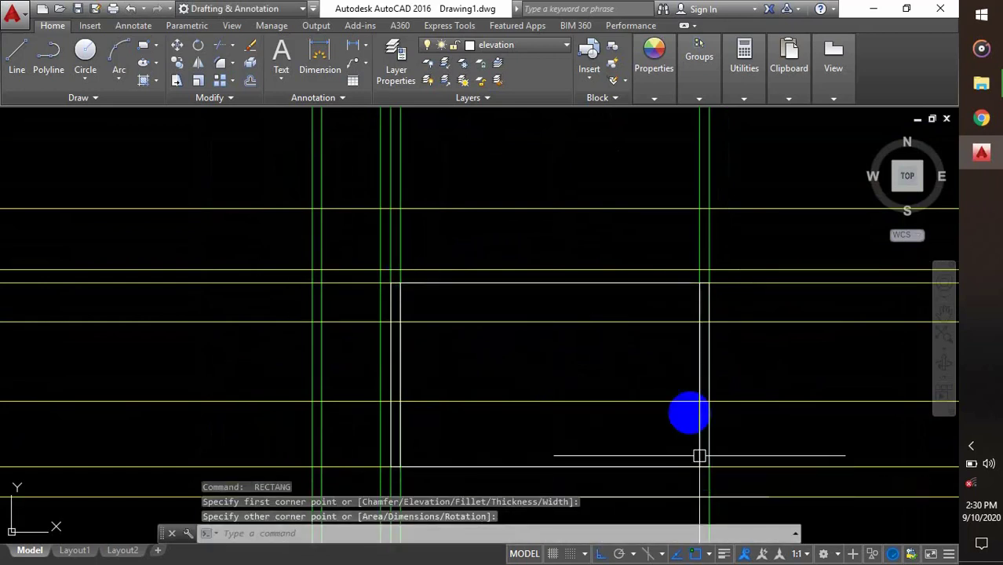
Step: Draw a wall rectangle from the left column's outer base corner to the leftmost vertical construction line at column-top height
scroll(600, 337, down, 2)
scroll(463, 334, up, 2)
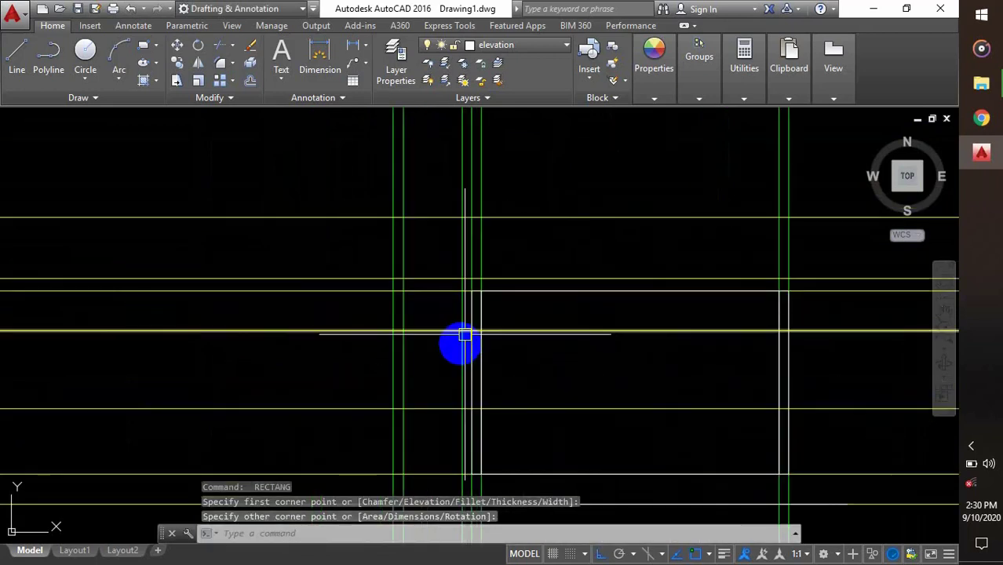
key(Return)
middle_drag(478, 396, 506, 372)
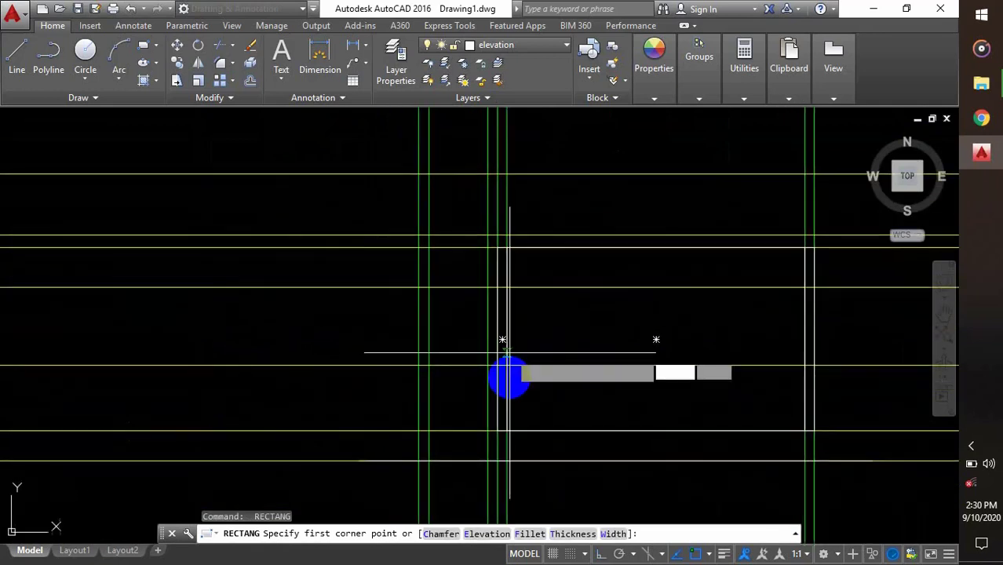
click(498, 431)
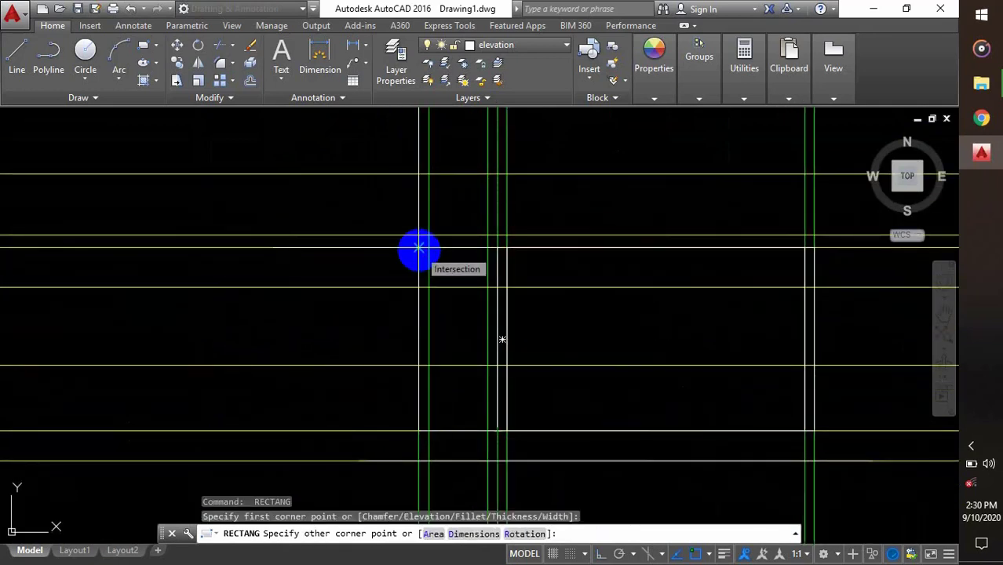
click(418, 248)
Step: Examine the entrance door and its adjoining columns in the floor plan beside the bedroom wall
scroll(495, 345, down, 3)
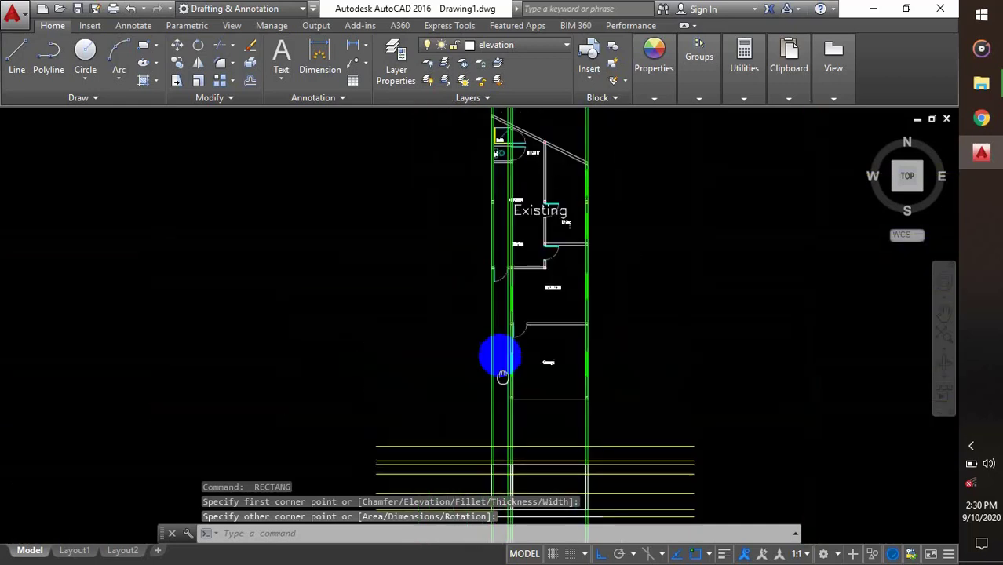
scroll(494, 264, up, 3)
scroll(493, 264, up, 2)
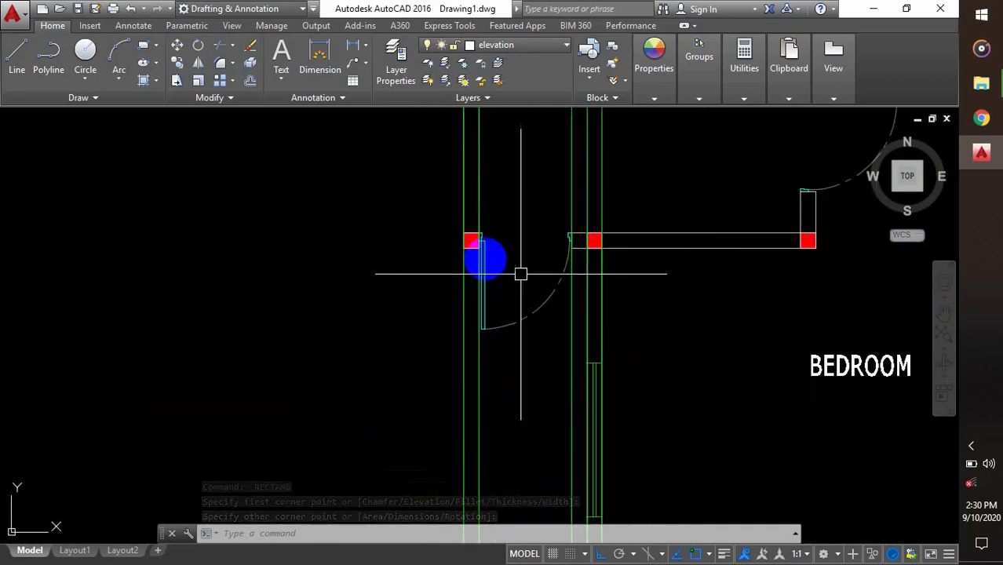
scroll(457, 251, up, 2)
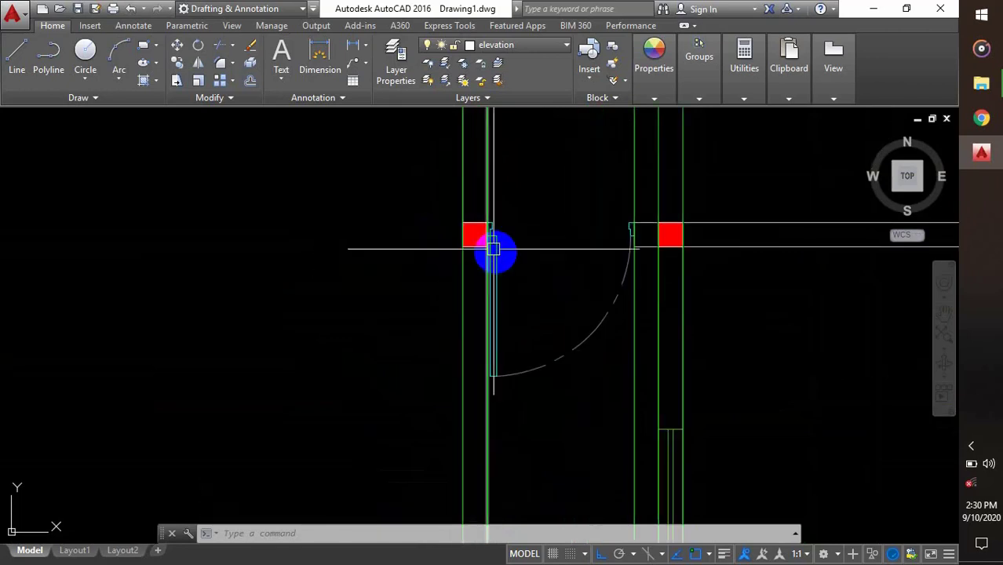
scroll(492, 246, down, 2)
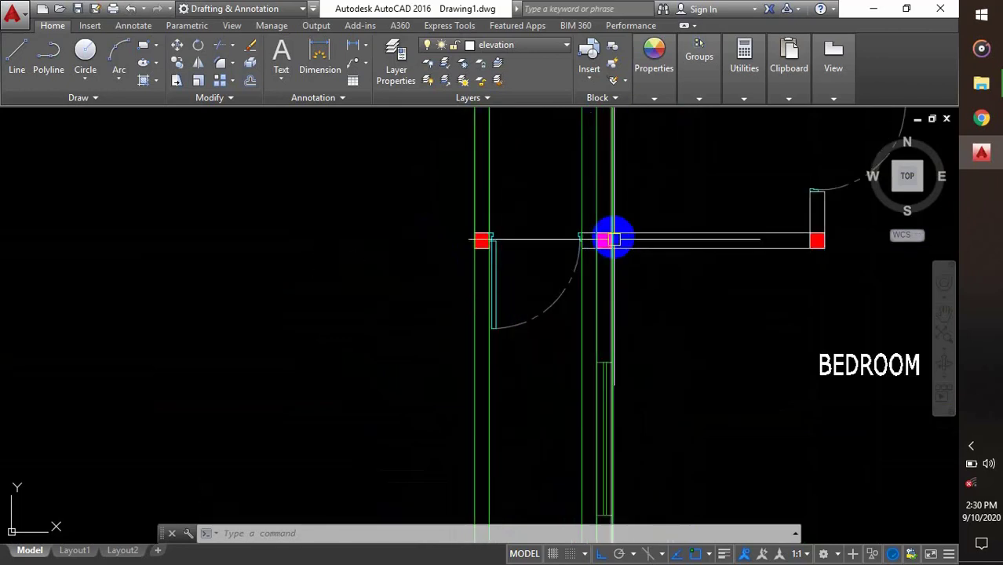
scroll(613, 240, up, 2)
scroll(554, 267, down, 2)
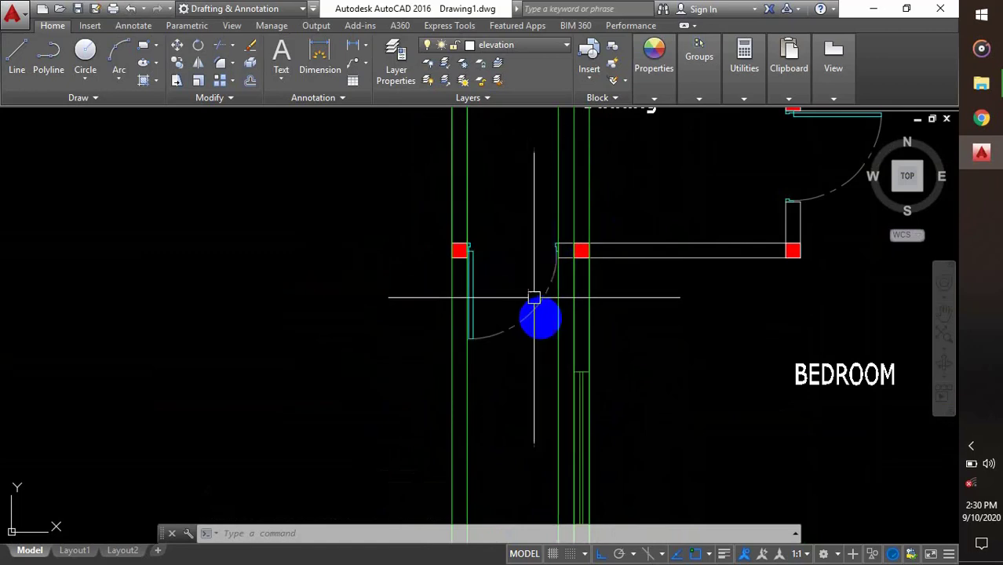
scroll(525, 297, down, 5)
middle_drag(559, 370, 530, 249)
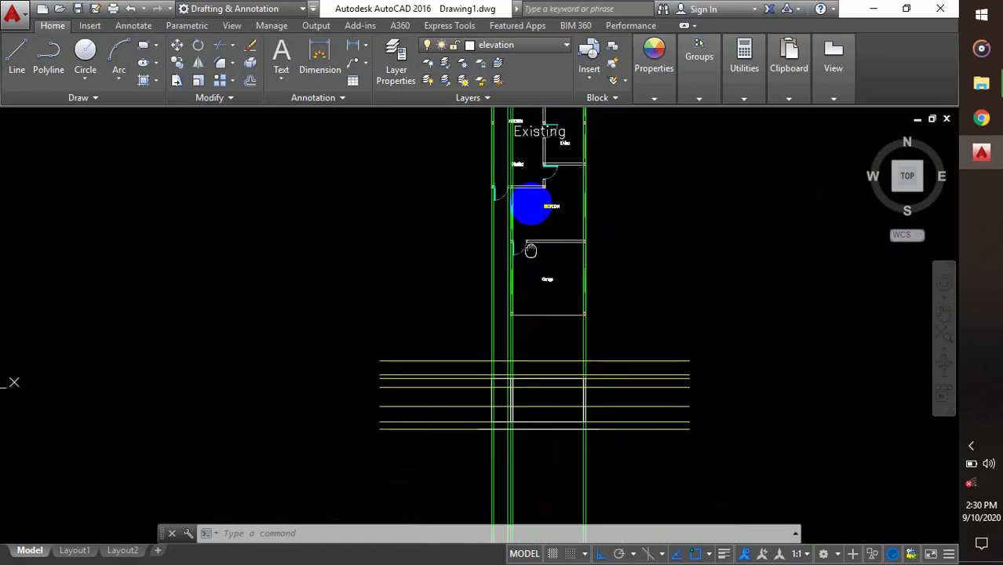
middle_drag(560, 338, 533, 325)
Step: Examine the height dimensions at the left end of the right elevation and compare them with the new elevation's horizontal construction lines
scroll(488, 328, up, 5)
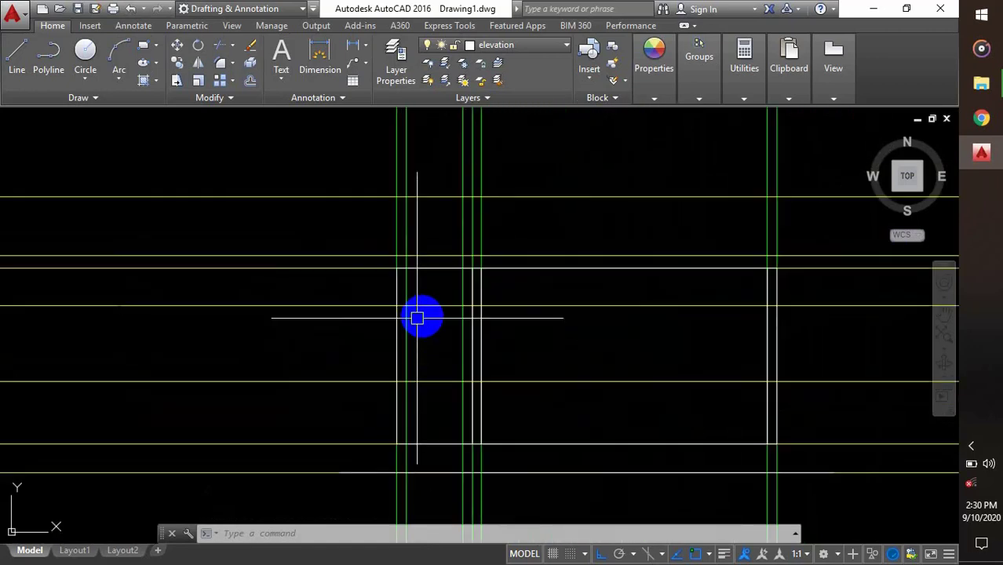
middle_drag(481, 289, 414, 293)
scroll(579, 331, down, 2)
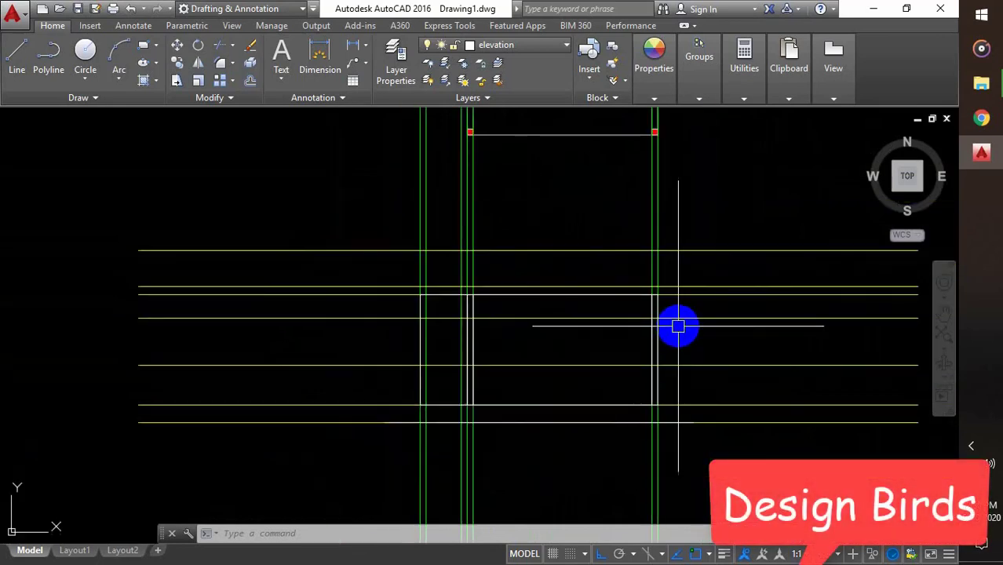
middle_drag(673, 323, 459, 331)
scroll(410, 314, down, 6)
scroll(653, 363, up, 10)
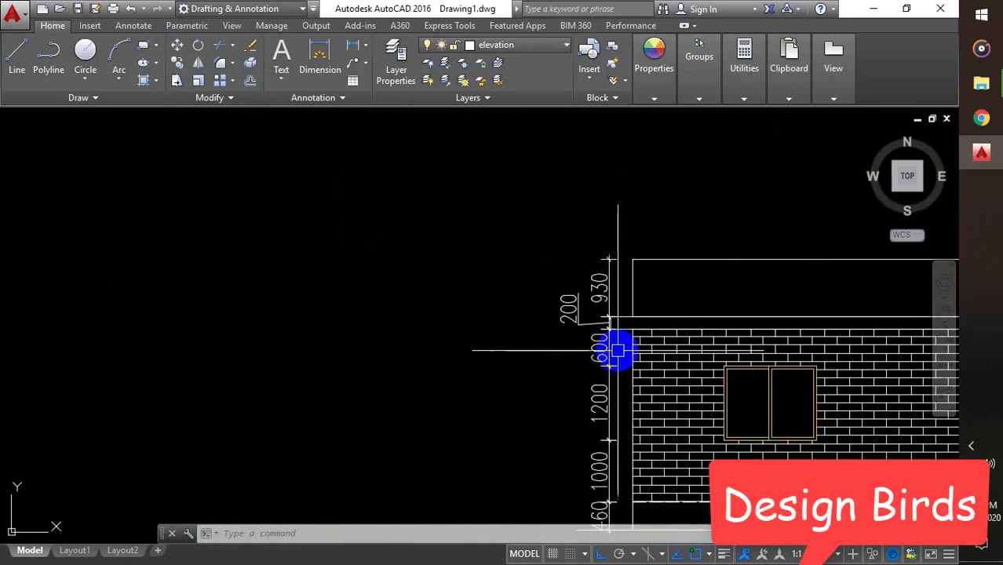
mouse_move(611, 352)
middle_down()
mouse_move(480, 325)
mouse_move(584, 331)
middle_up()
scroll(628, 330, down, 2)
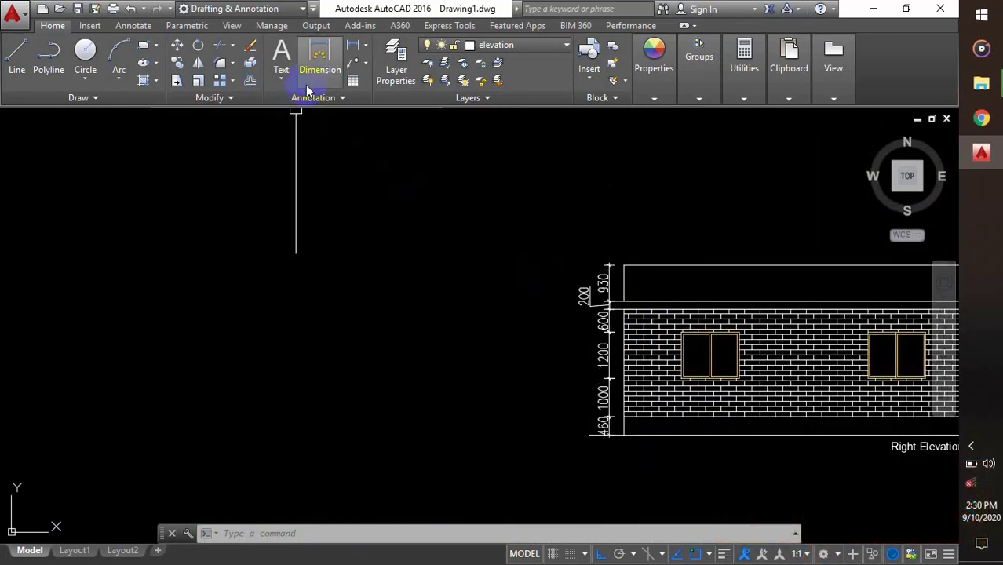
scroll(273, 271, down, 2)
middle_drag(237, 275, 851, 356)
scroll(298, 213, up, 2)
scroll(375, 224, up, 2)
middle_drag(375, 224, 278, 224)
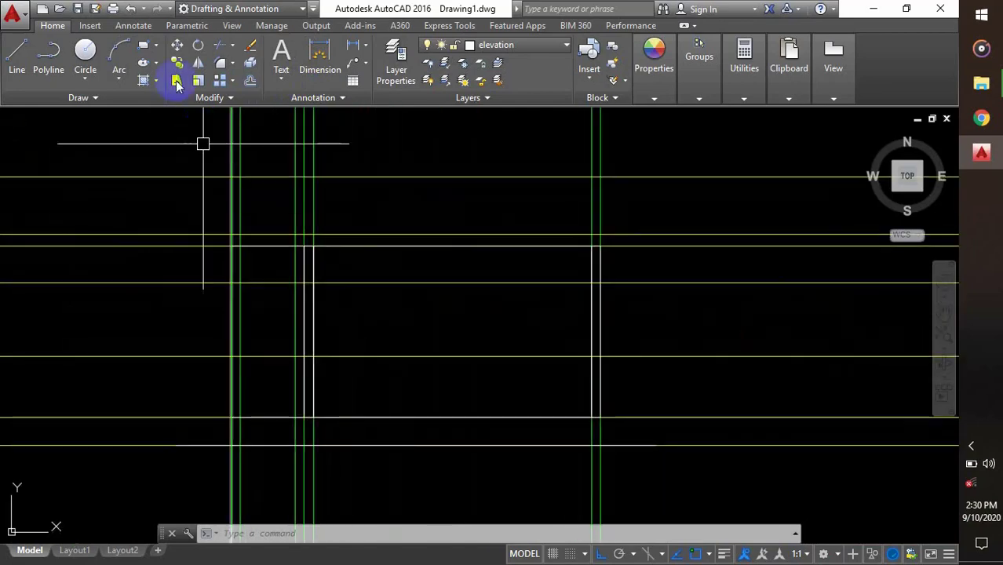
Step: Draw a 6050 by 200 roof slab rectangle on top of the columns and walls, between the outermost vertical construction lines
key(Return)
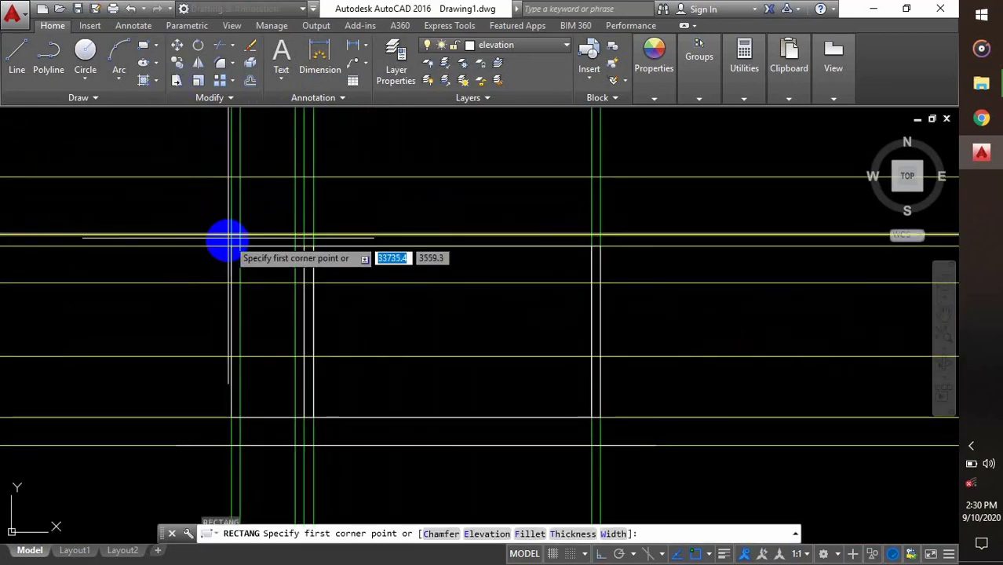
scroll(226, 238, up, 2)
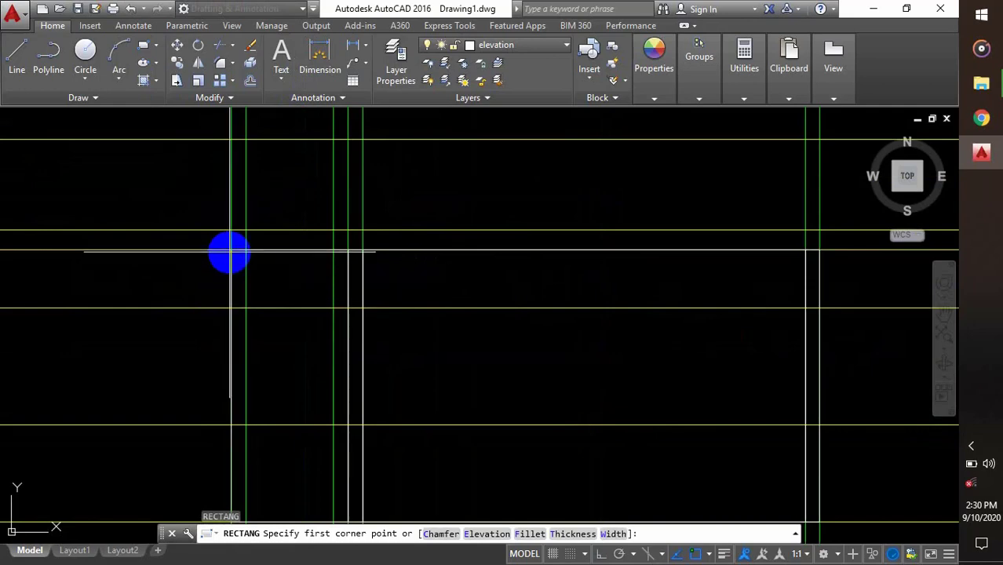
click(231, 249)
scroll(231, 249, down, 2)
scroll(588, 238, up, 2)
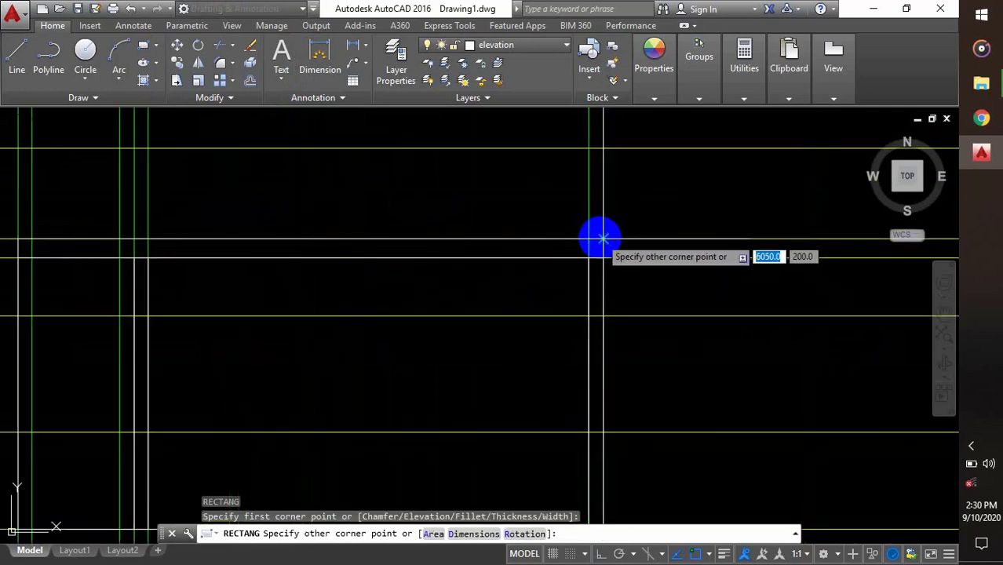
click(601, 238)
Step: Add a linear dimension for the roof slab's overhang beyond the wall face at the right elevation's far end
scroll(461, 271, down, 2)
scroll(510, 316, down, 2)
middle_drag(510, 315, 342, 295)
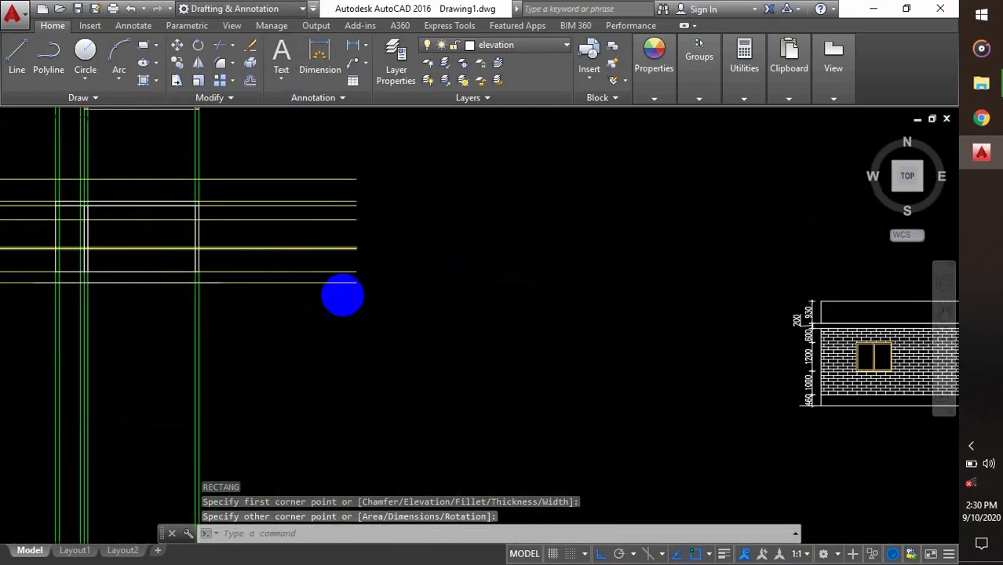
scroll(342, 295, down, 2)
scroll(850, 340, up, 2)
scroll(651, 300, up, 2)
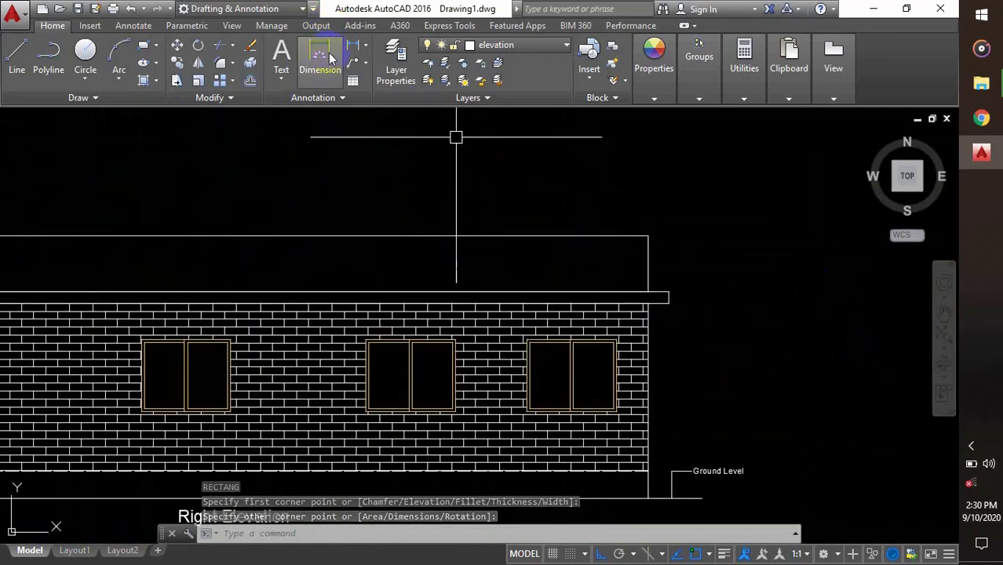
click(353, 50)
scroll(721, 358, up, 3)
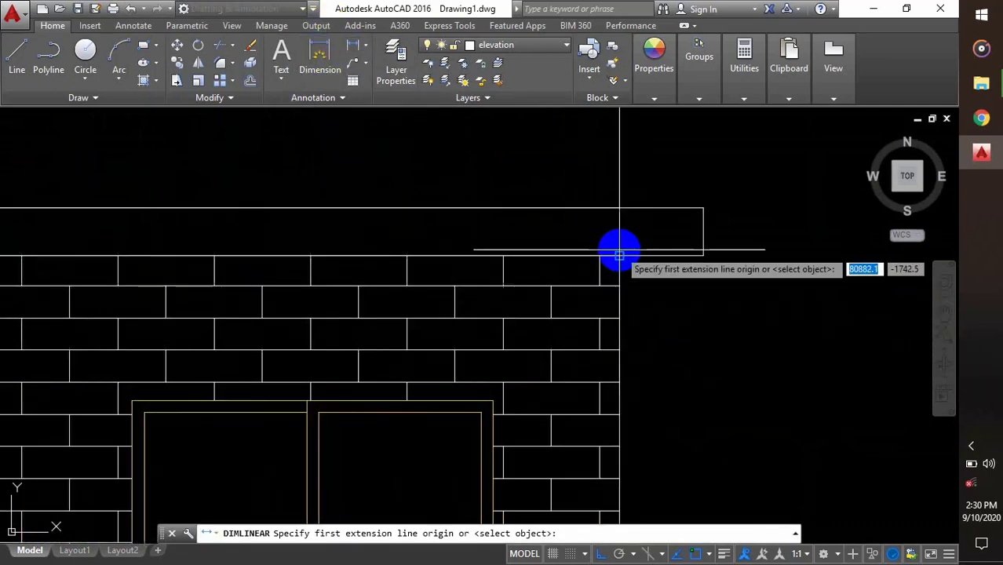
click(619, 256)
click(703, 257)
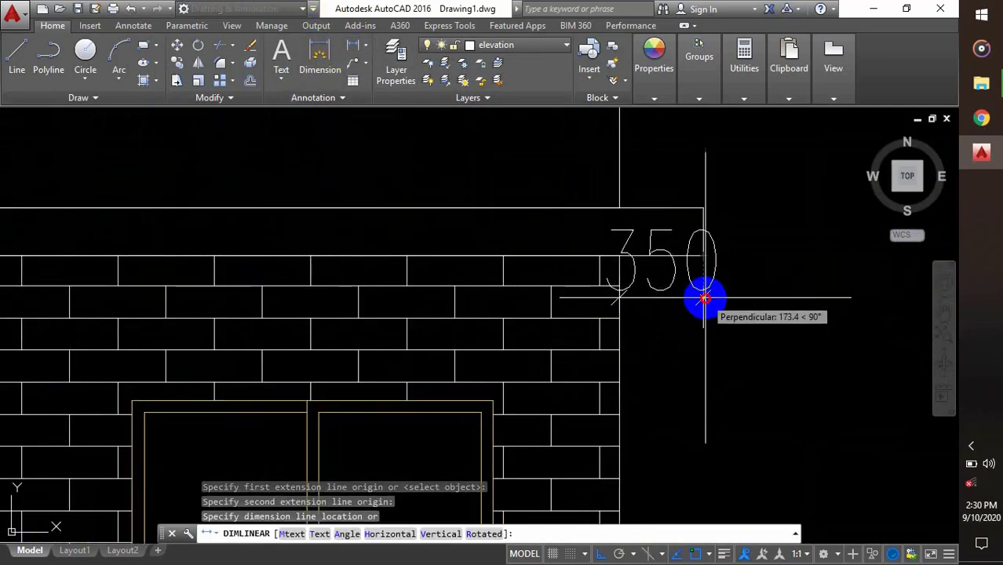
click(704, 298)
Step: Stretch the right end of the new elevation's roof slab outward by 350
scroll(754, 267, down, 4)
scroll(682, 330, up, 5)
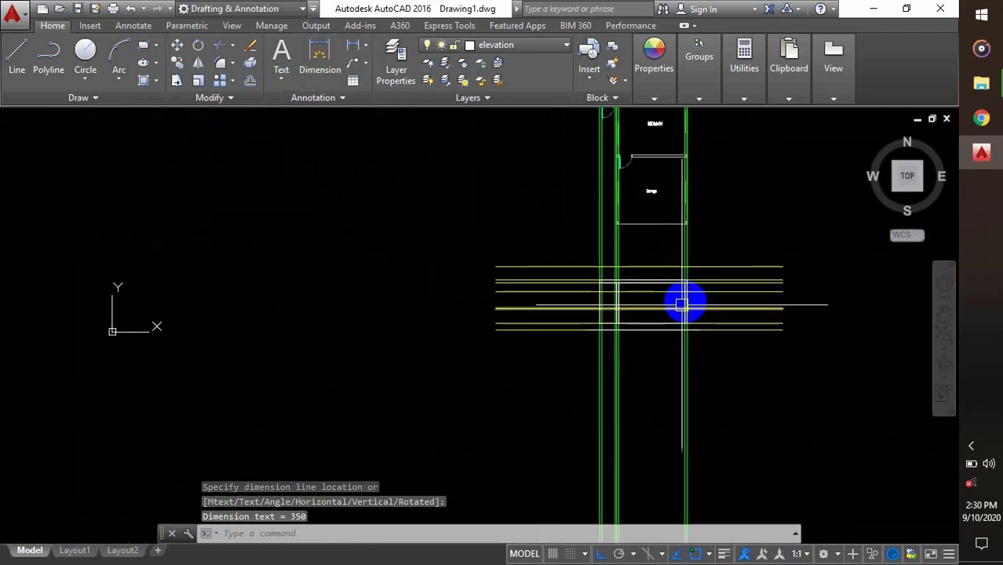
scroll(683, 305, up, 5)
middle_drag(683, 265, 506, 262)
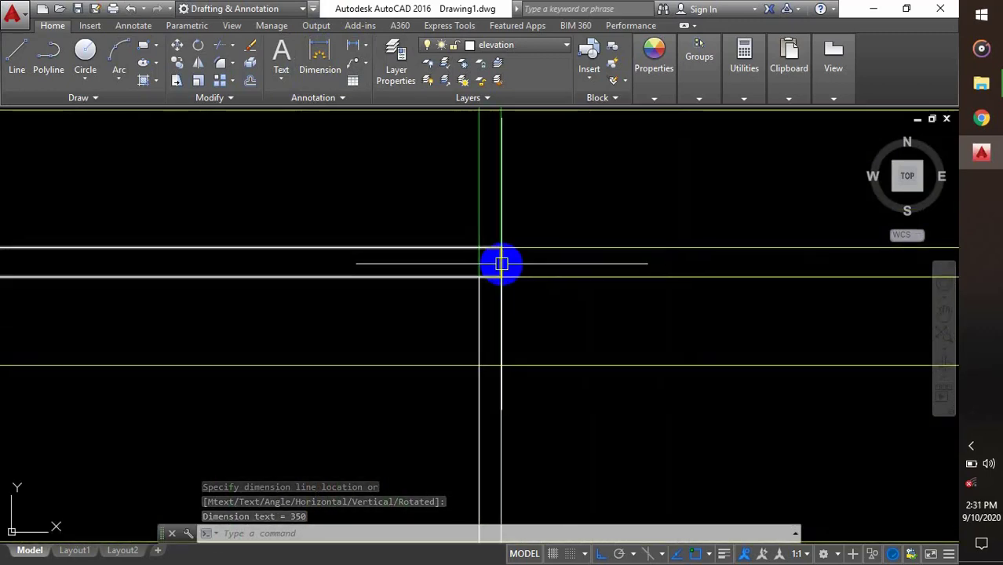
key(Escape)
click(501, 263)
click(501, 262)
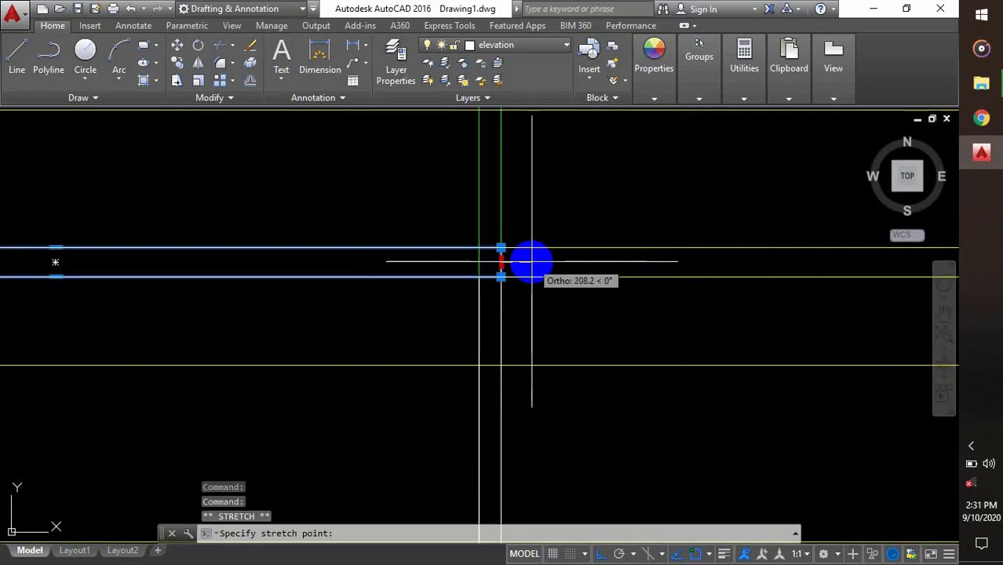
text(350)
key(Return)
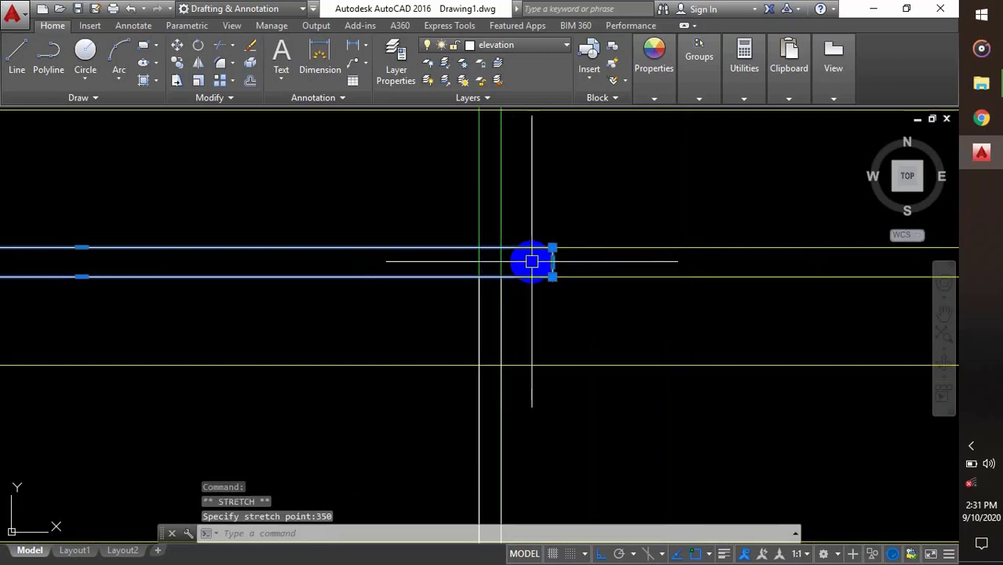
Step: Stretch the left end of the roof slab outward by 350 and clear the selection
scroll(462, 227, down, 3)
middle_drag(154, 243, 347, 264)
scroll(347, 265, up, 5)
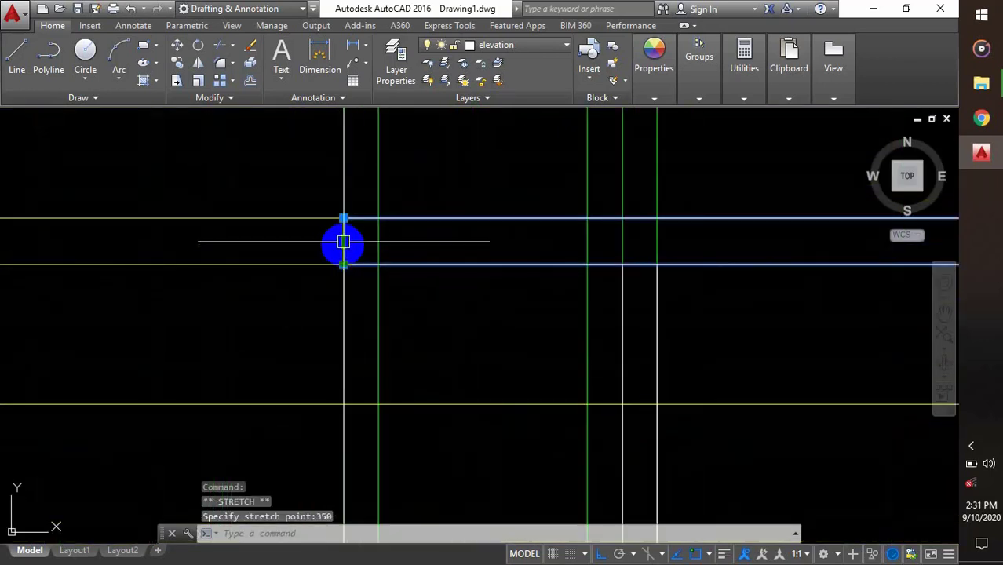
click(342, 242)
text(3)
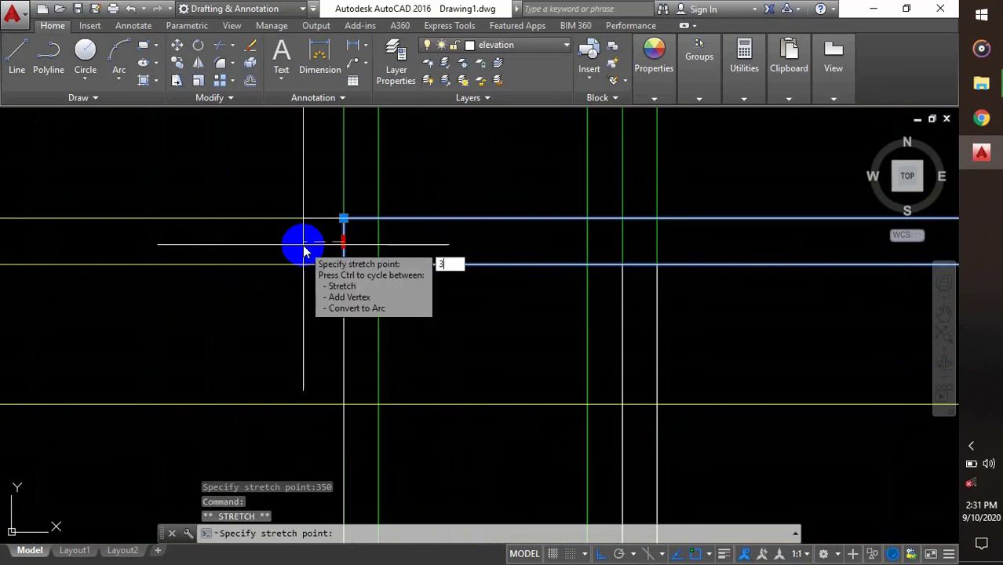
text(50)
key(Escape)
scroll(280, 309, down, 4)
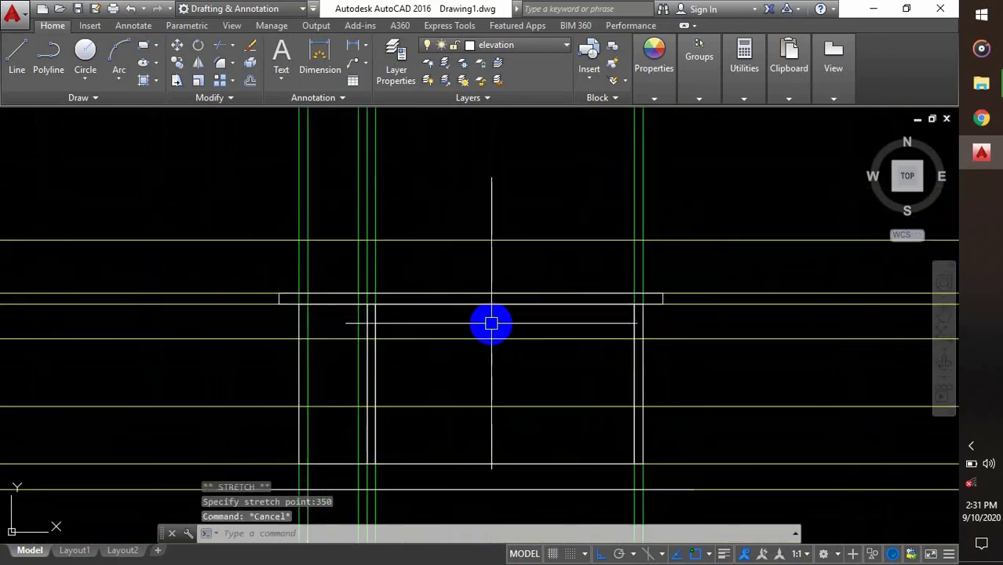
Step: Draw a 4850 by 930 parapet rectangle above the slab, from the garage's left column outer face to the right column outer face
scroll(477, 325, down, 3)
scroll(399, 325, up, 5)
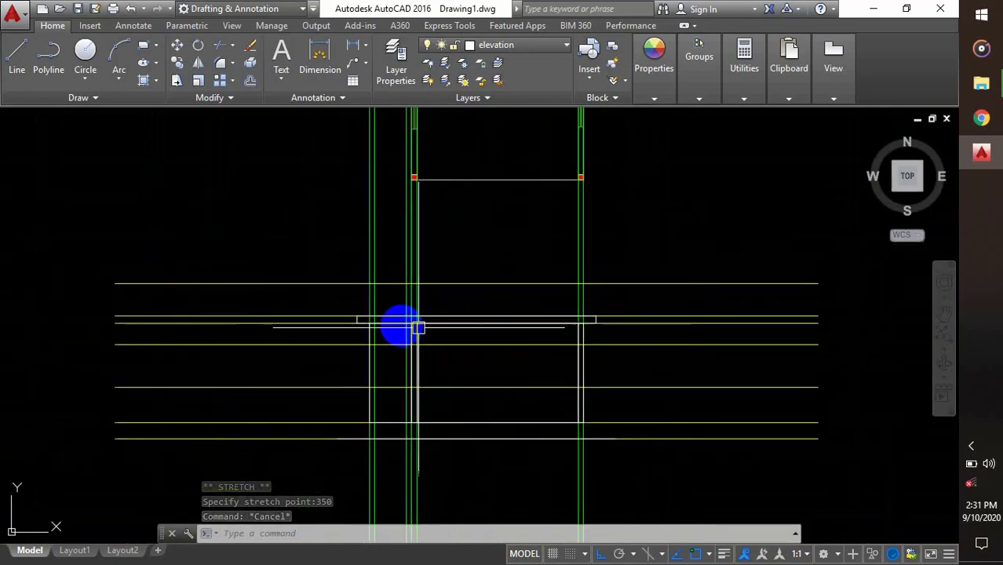
scroll(426, 389, down, 4)
scroll(429, 211, up, 4)
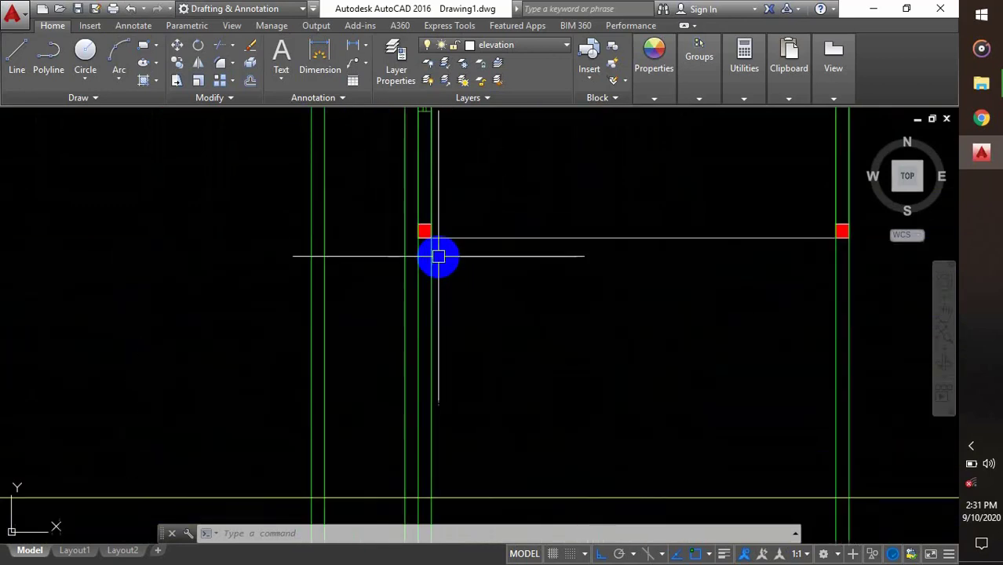
scroll(434, 335, down, 3)
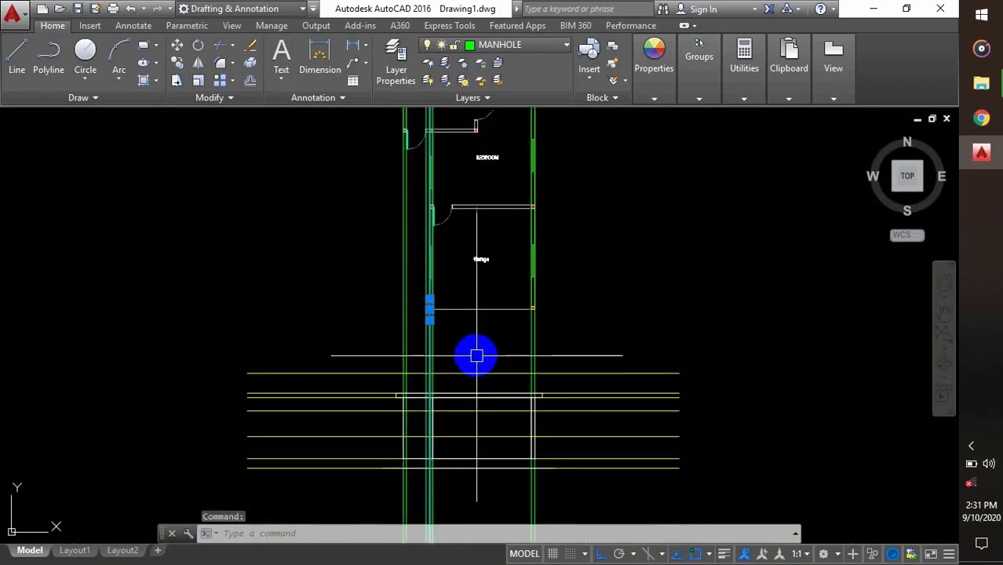
scroll(476, 356, up, 5)
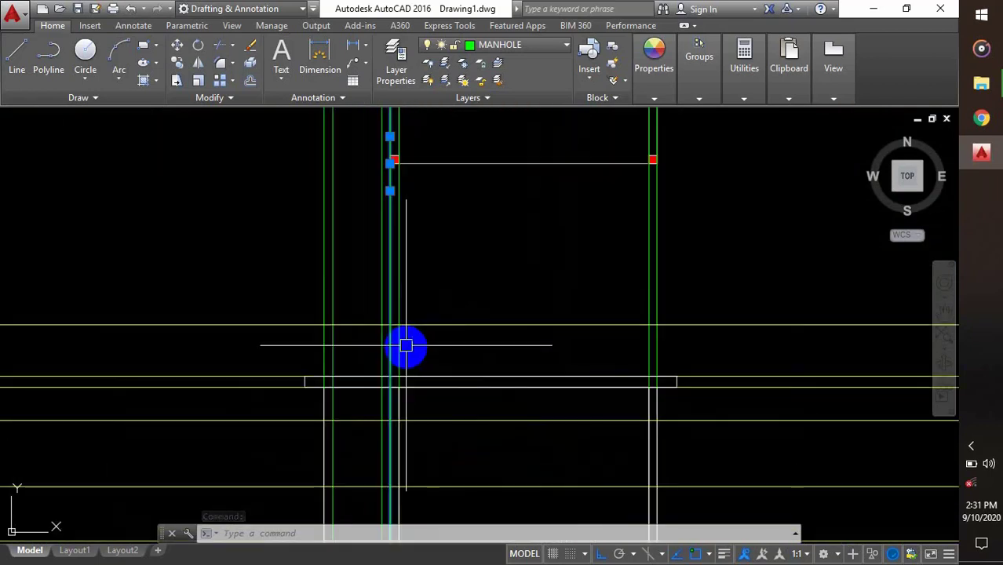
key(Return)
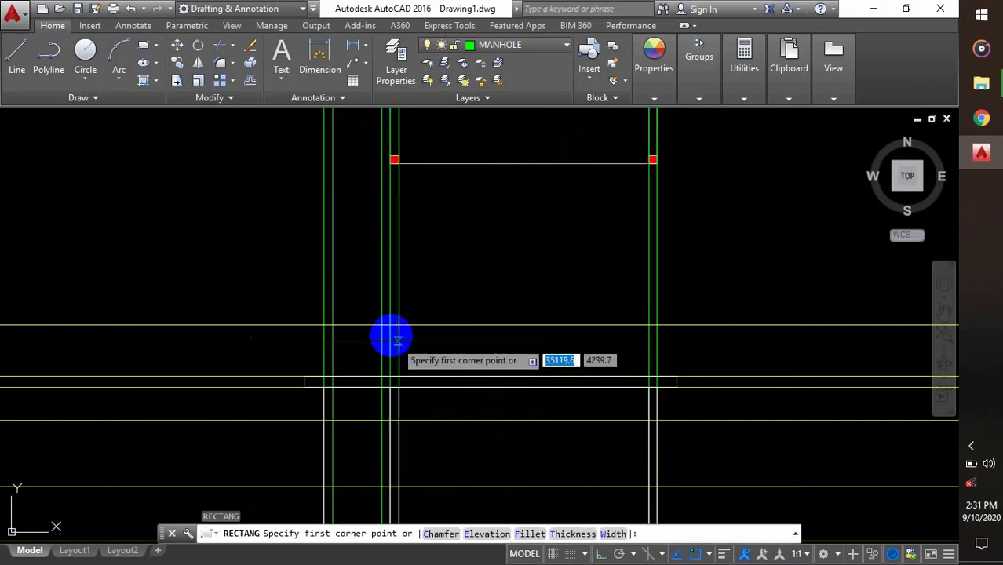
click(391, 326)
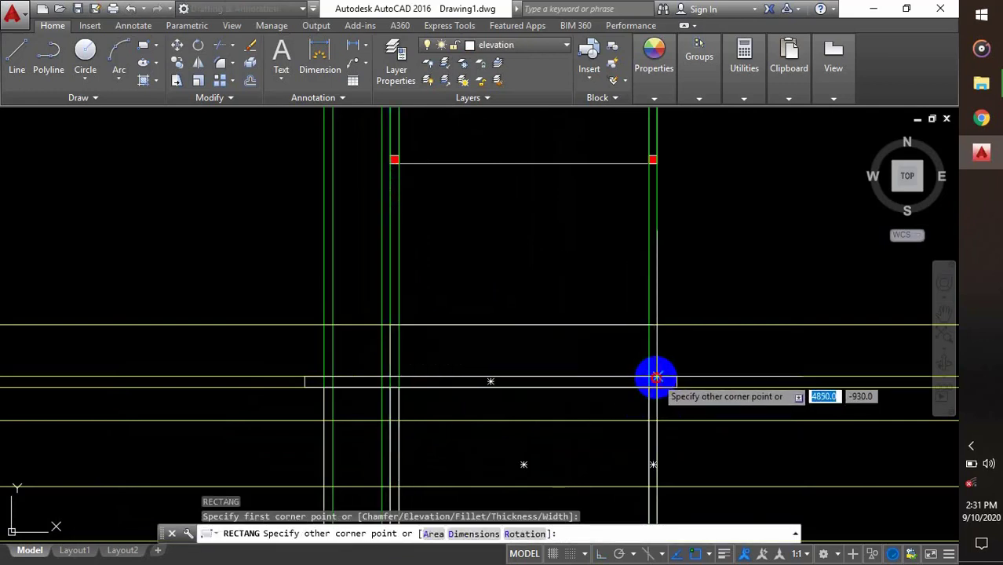
click(657, 377)
Step: Draw a parapet rectangle above the slab from the garage parapet's left edge to the leftmost construction line
key(Return)
click(390, 325)
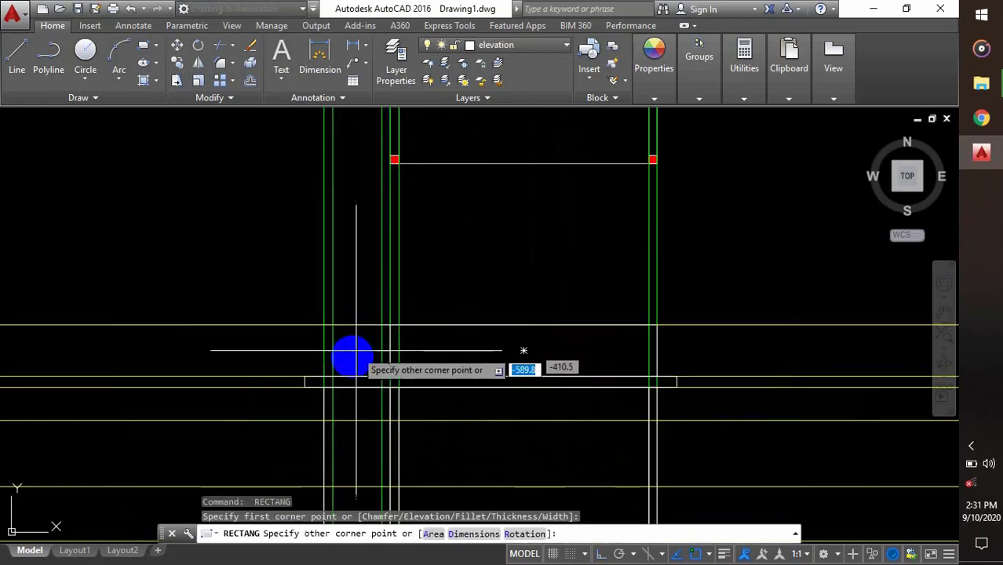
click(324, 374)
Step: Erase all the horizontal and vertical construction lines around the new elevation
scroll(409, 337, down, 3)
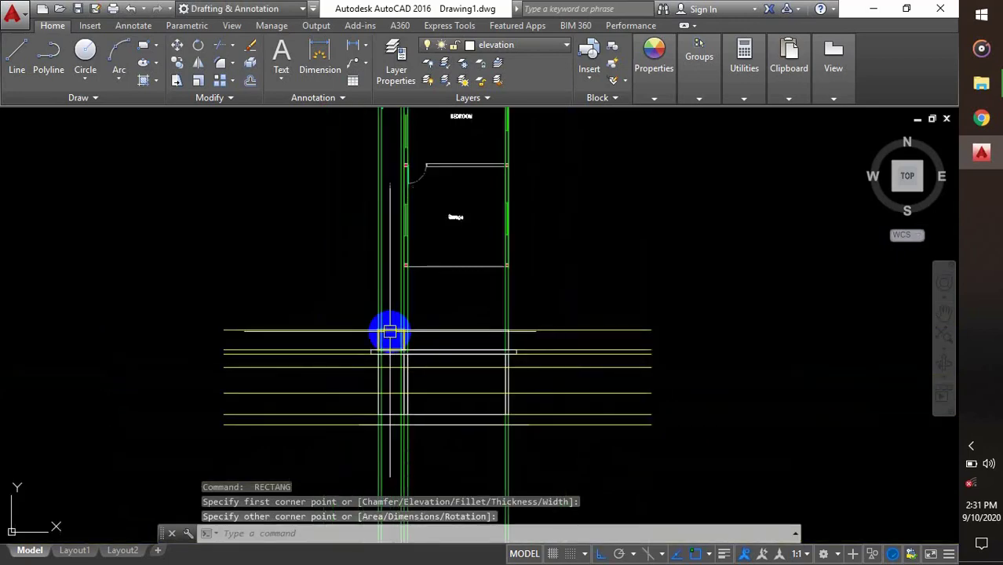
scroll(390, 332, up, 3)
scroll(425, 341, down, 5)
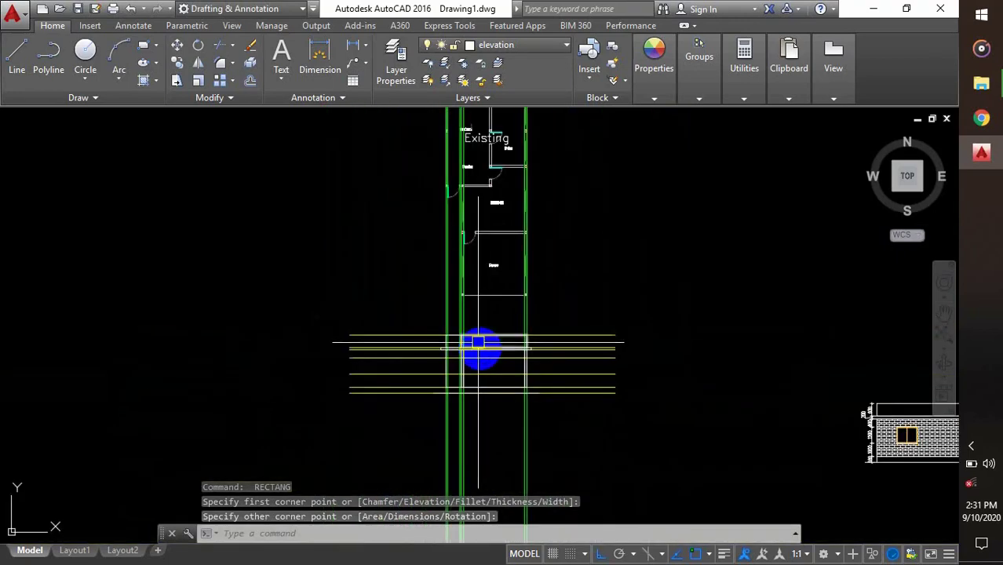
scroll(478, 342, down, 3)
scroll(463, 347, up, 5)
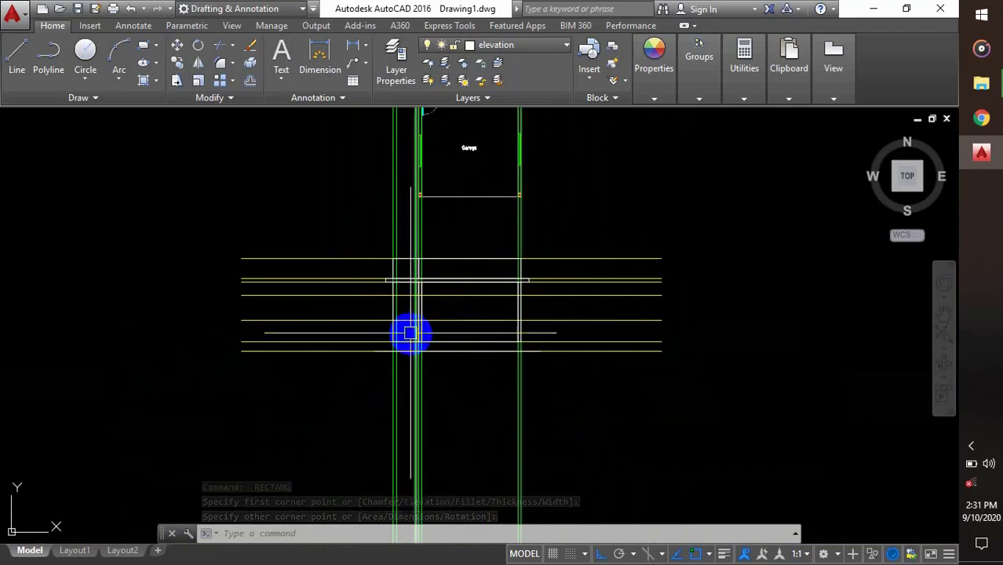
scroll(416, 339, up, 4)
scroll(286, 350, down, 4)
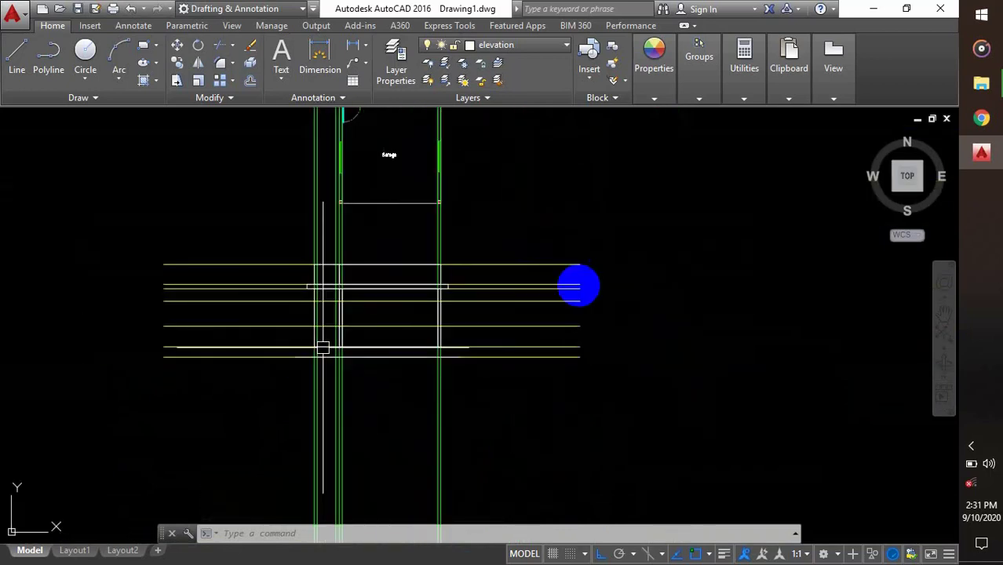
click(649, 219)
click(525, 419)
click(537, 416)
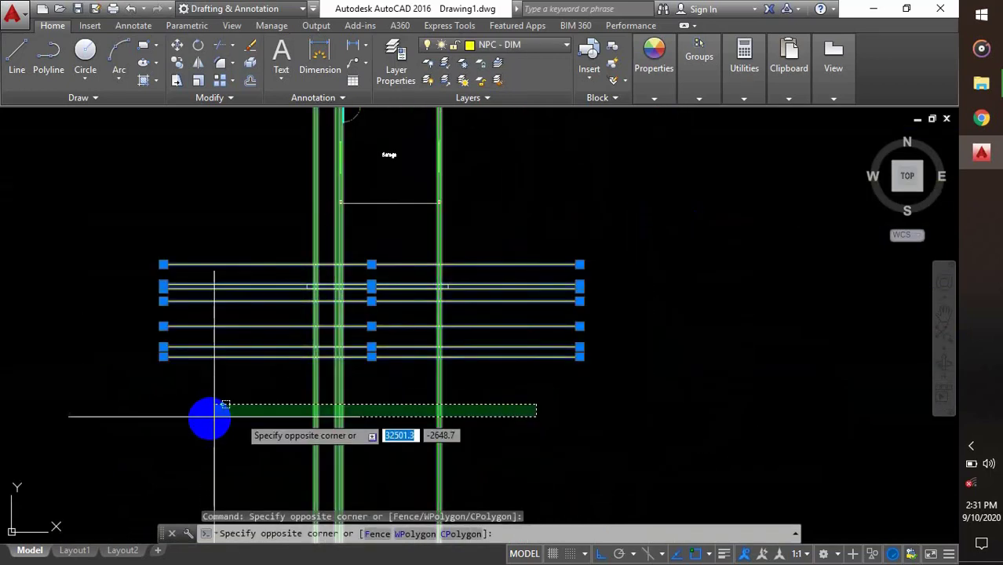
click(214, 419)
middle_drag(215, 426, 282, 401)
text(e)
key(Return)
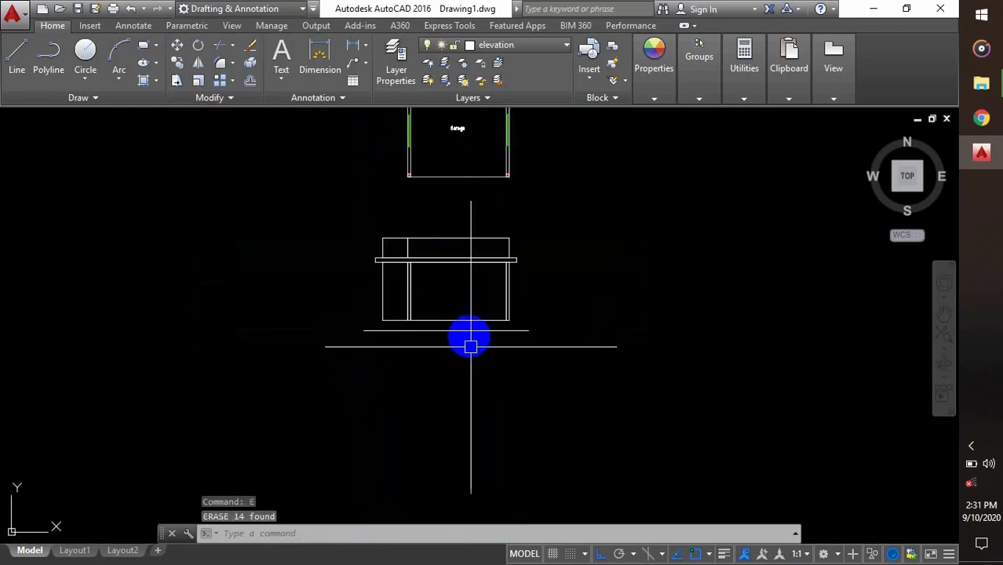
Step: Draw a vertical line from the right column's outer base corner down to the ground line
scroll(471, 336, up, 2)
scroll(471, 328, up, 4)
text(l)
key(Return)
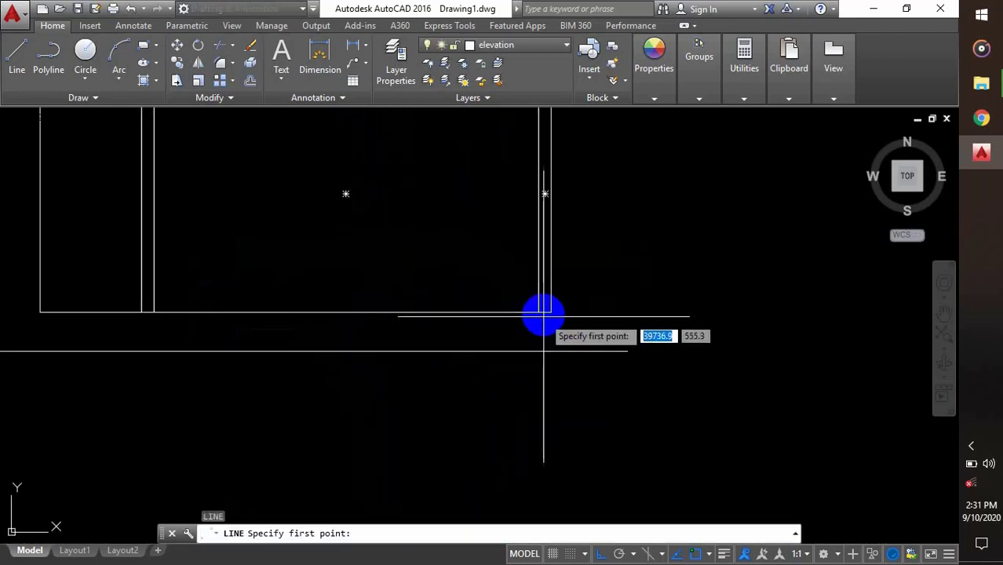
click(544, 312)
click(547, 349)
key(Return)
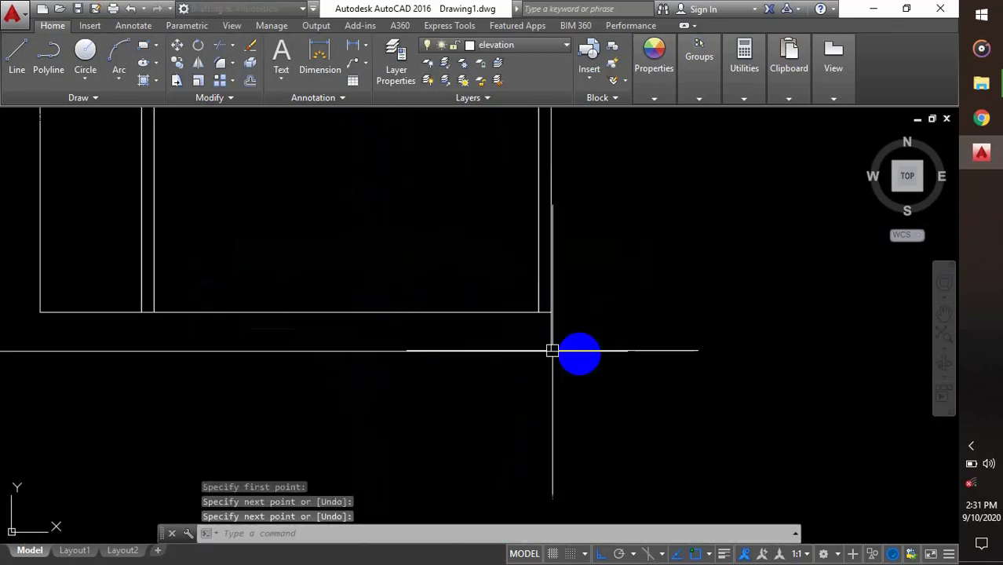
Step: Draw a vertical line from the elevation's left outer base corner down to the ground line
scroll(239, 355, down, 3)
scroll(239, 356, up, 2)
text(l)
key(Return)
click(232, 346)
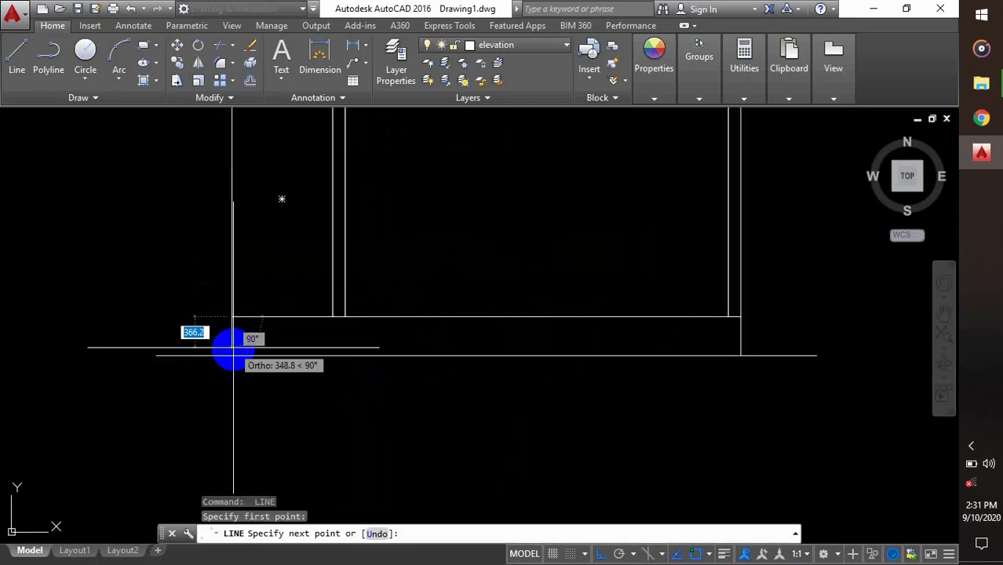
click(233, 356)
key(Return)
Step: Explode the left wall rectangle and the garage opening rectangle of the elevation
scroll(334, 383, down, 4)
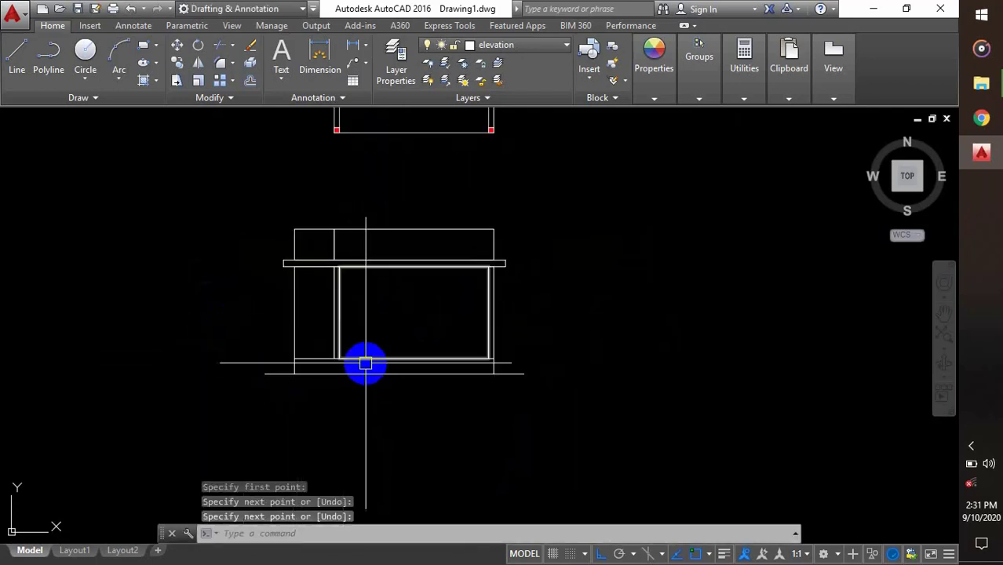
click(365, 360)
text(x)
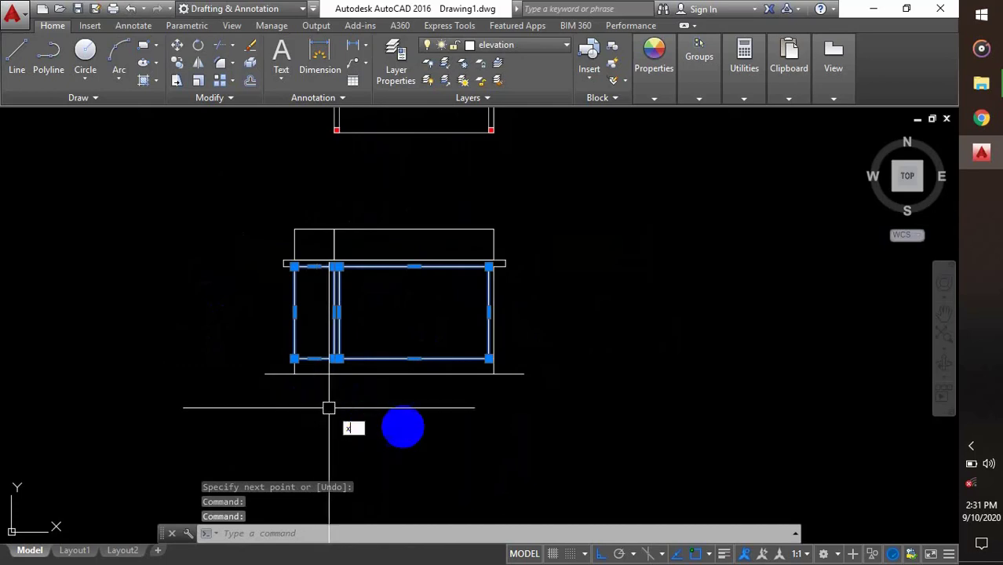
key(Return)
Step: Set the linetype of the garage opening's base line to ACAD_ISO02W100
click(425, 357)
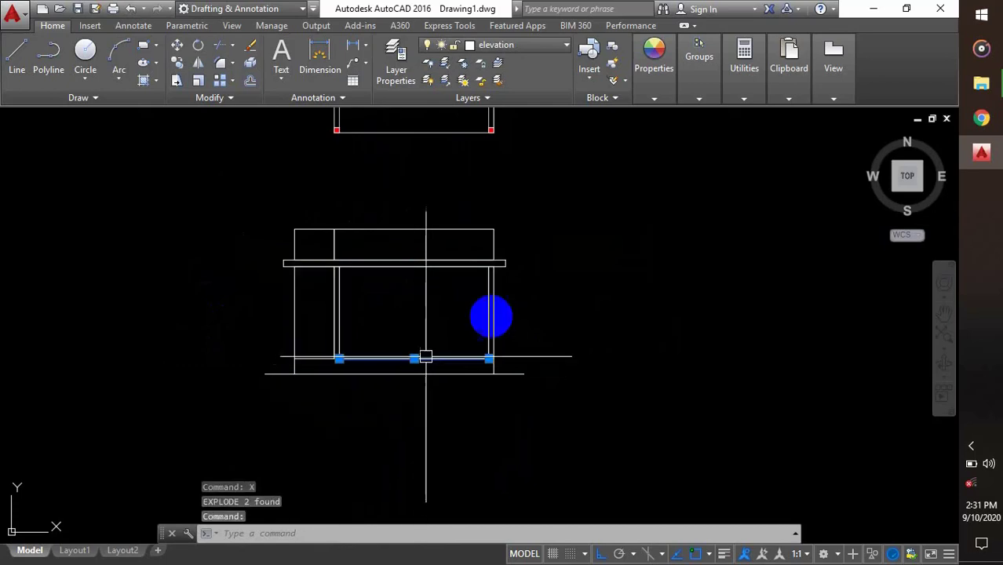
click(676, 108)
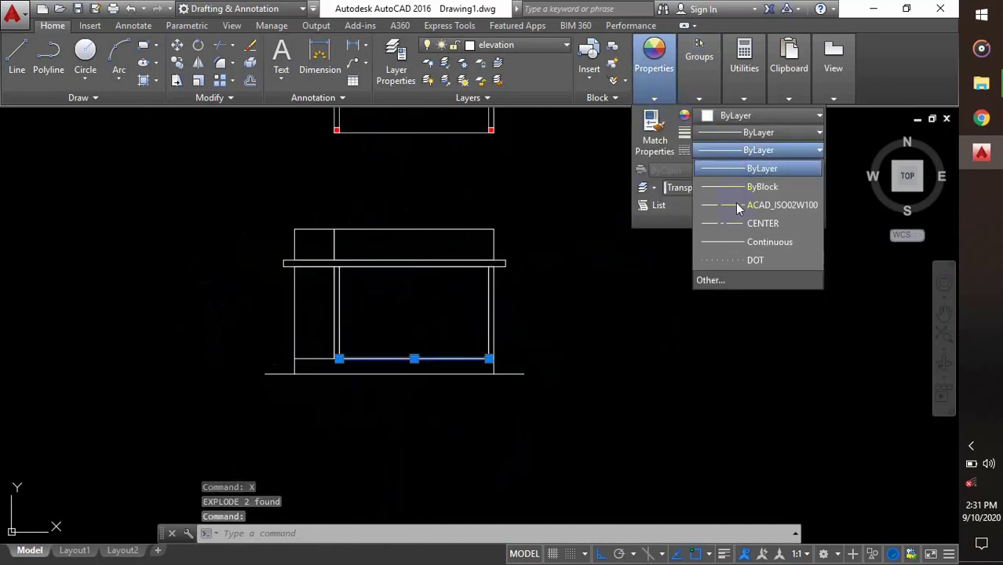
click(741, 205)
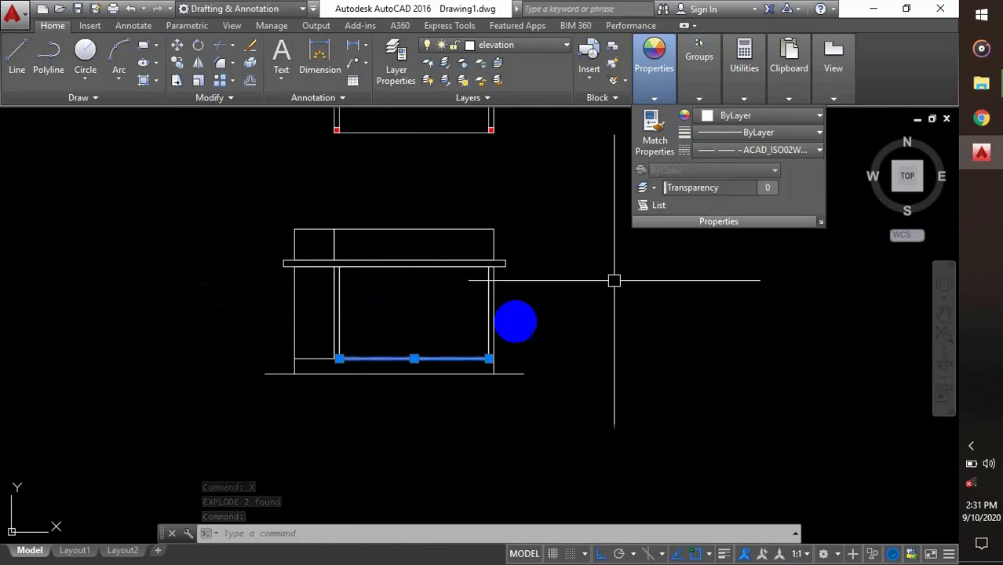
key(Escape)
Step: Set the linetype scale of the garage opening's base line to 5
scroll(399, 381, up, 8)
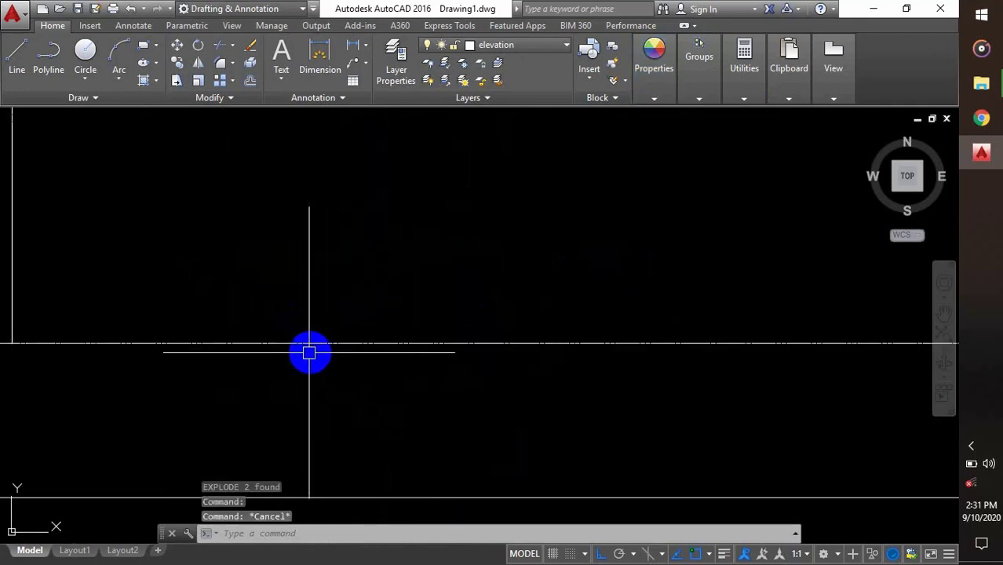
scroll(331, 347, up, 4)
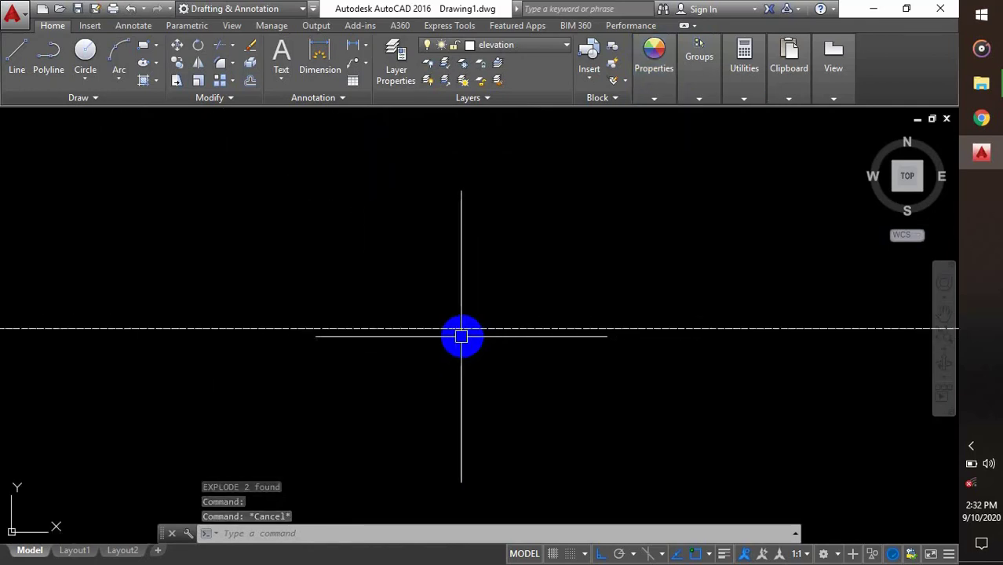
click(467, 330)
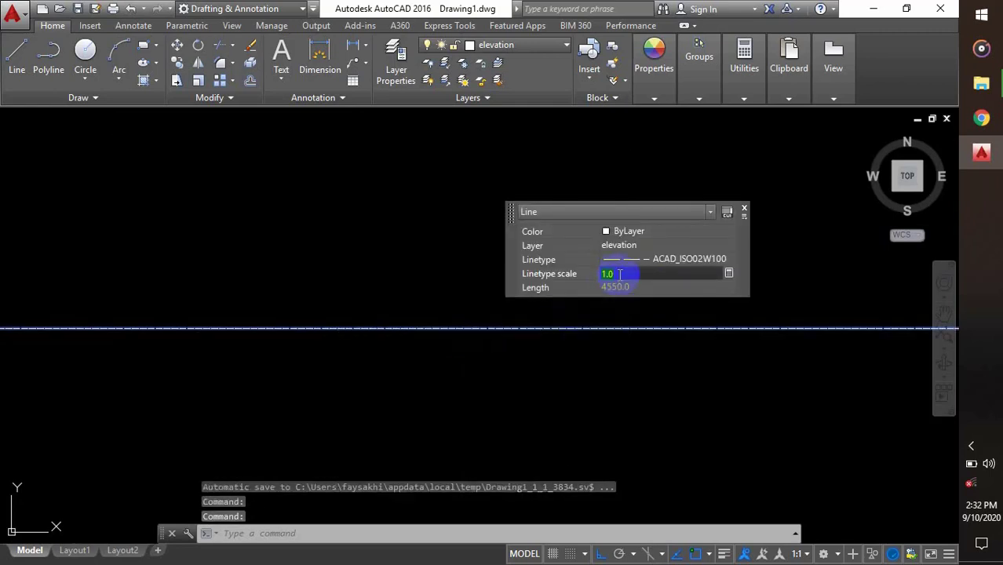
key(Return)
scroll(608, 345, down, 4)
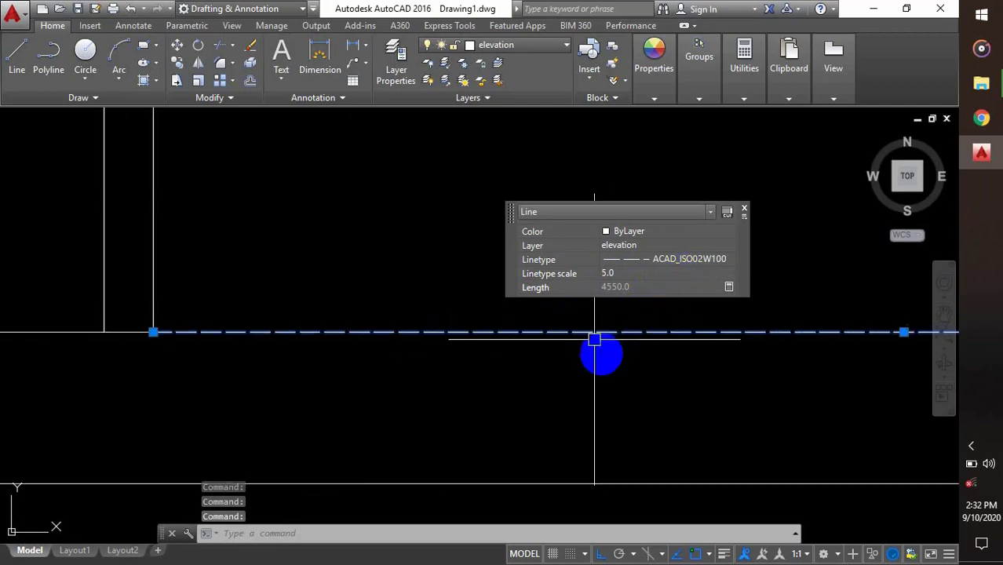
key(Escape)
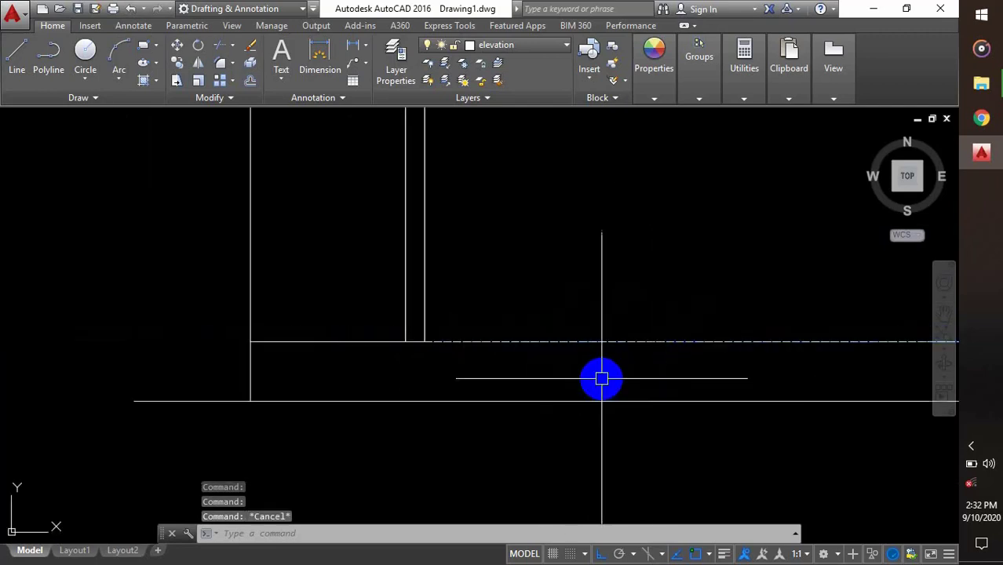
Step: Set the linetype scale of the garage opening's base line to 8
middle_drag(600, 376, 335, 362)
click(349, 330)
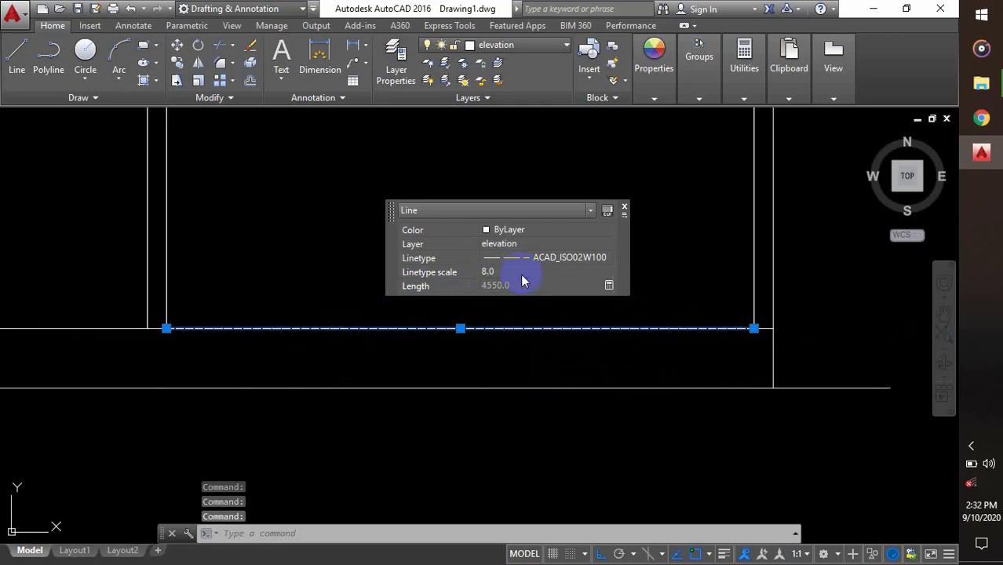
click(625, 209)
key(Escape)
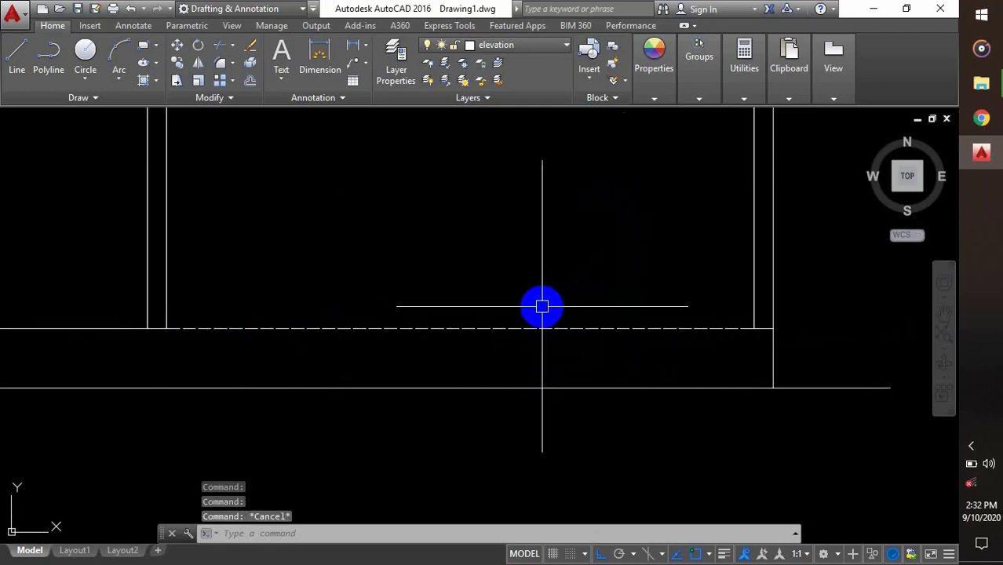
Step: Match the dashed properties of the garage base line onto the left wall's base line
text(ma)
key(Return)
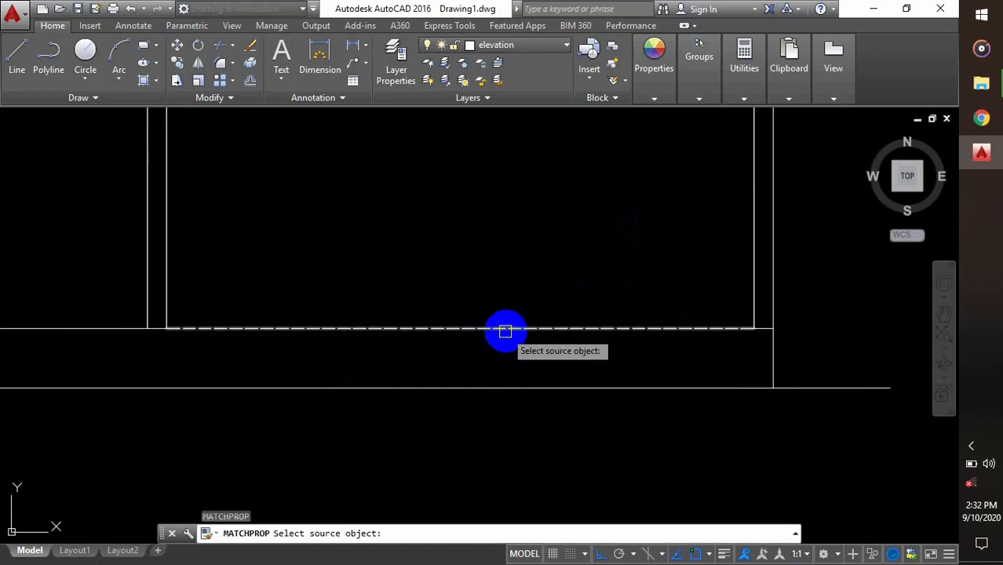
click(506, 328)
scroll(685, 339, down, 2)
click(301, 335)
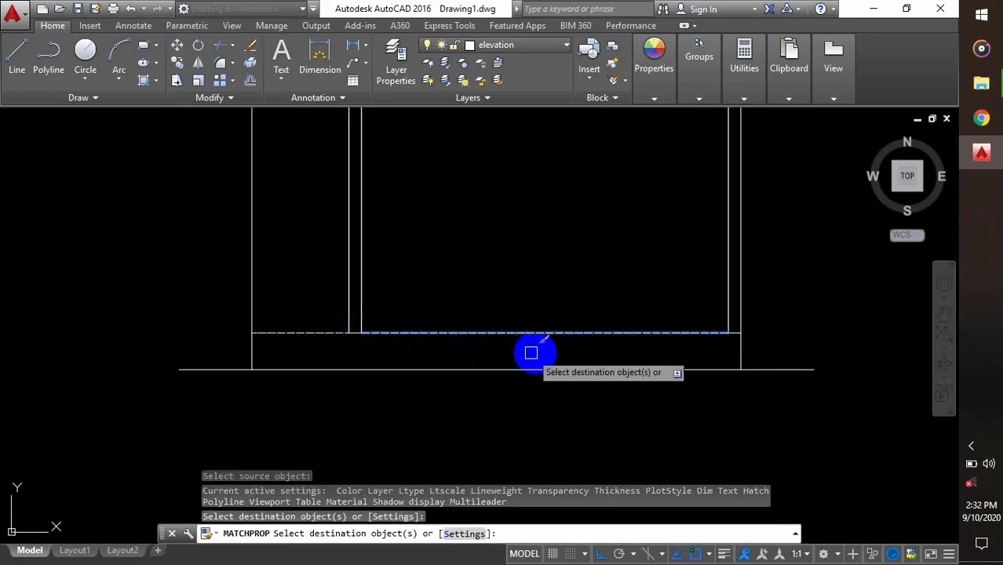
key(Escape)
scroll(564, 347, down, 2)
middle_drag(564, 346, 591, 378)
scroll(518, 336, down, 2)
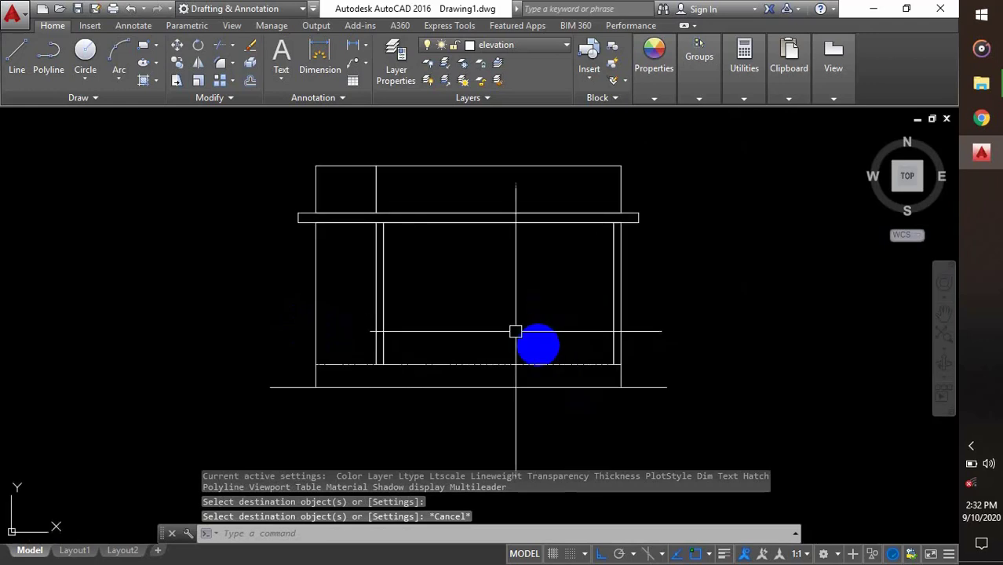
Step: Set the linetype scale of the garage opening's base line to 15
scroll(569, 414, up, 4)
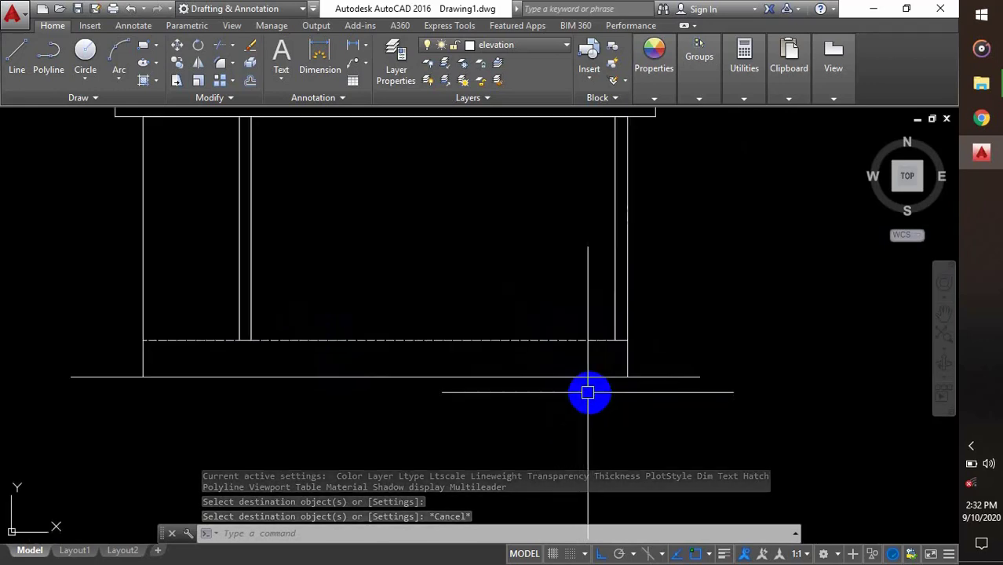
scroll(538, 396, down, 4)
scroll(508, 385, up, 4)
scroll(500, 365, up, 2)
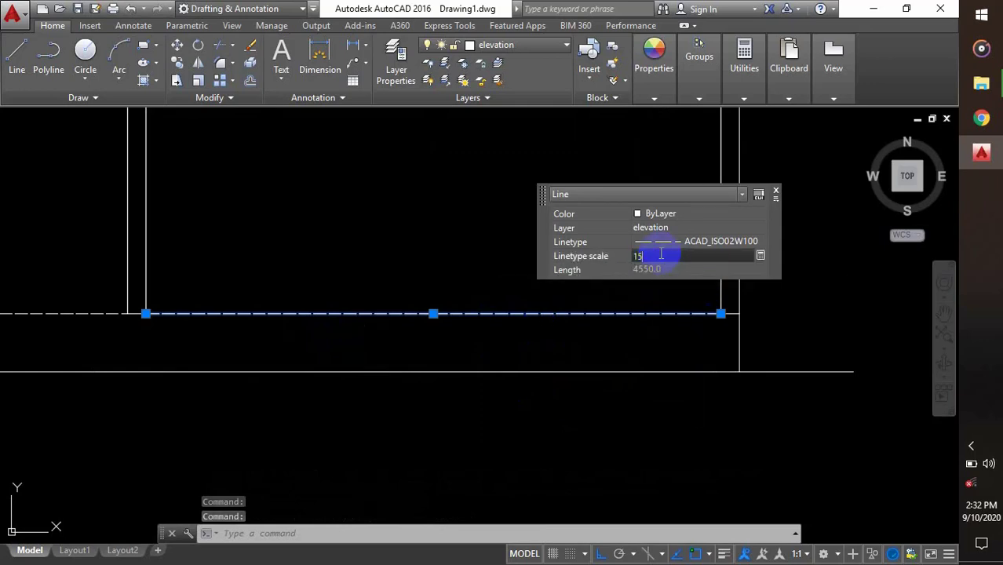
click(777, 193)
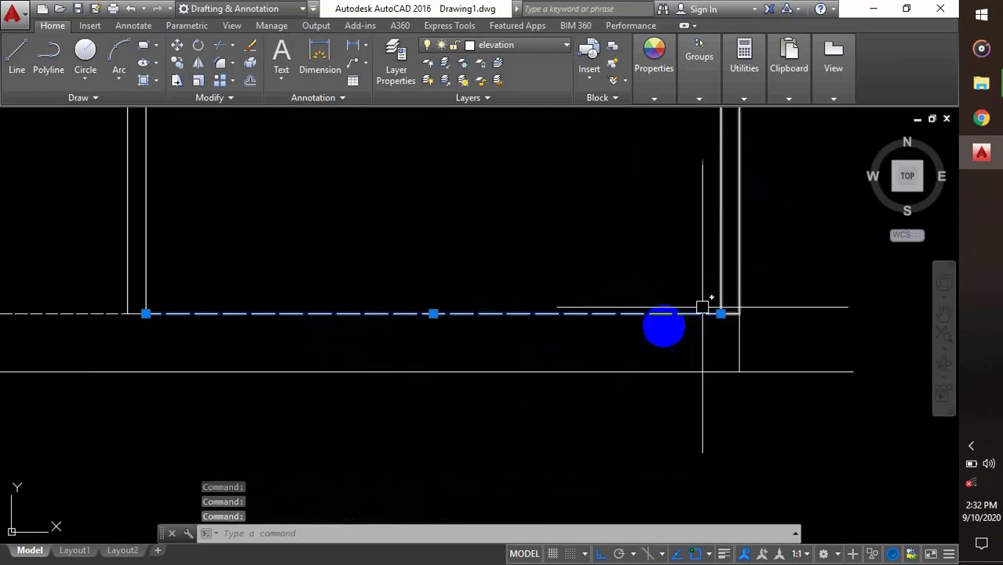
key(Escape)
scroll(653, 385, down, 3)
Step: Match the left wall's base line to the garage base line with its linetype scale of 15
text(m)
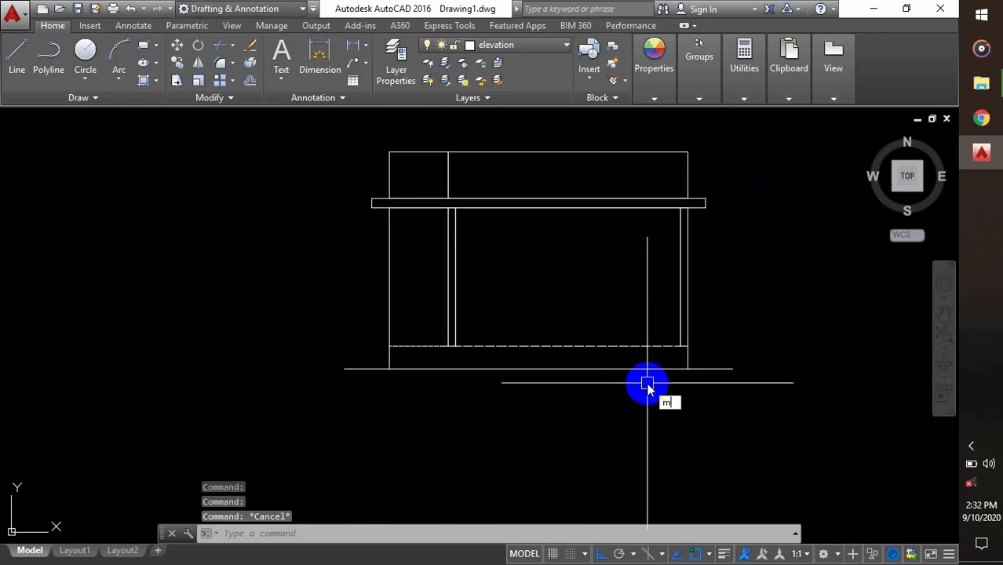
text(a)
key(Return)
click(569, 347)
click(414, 345)
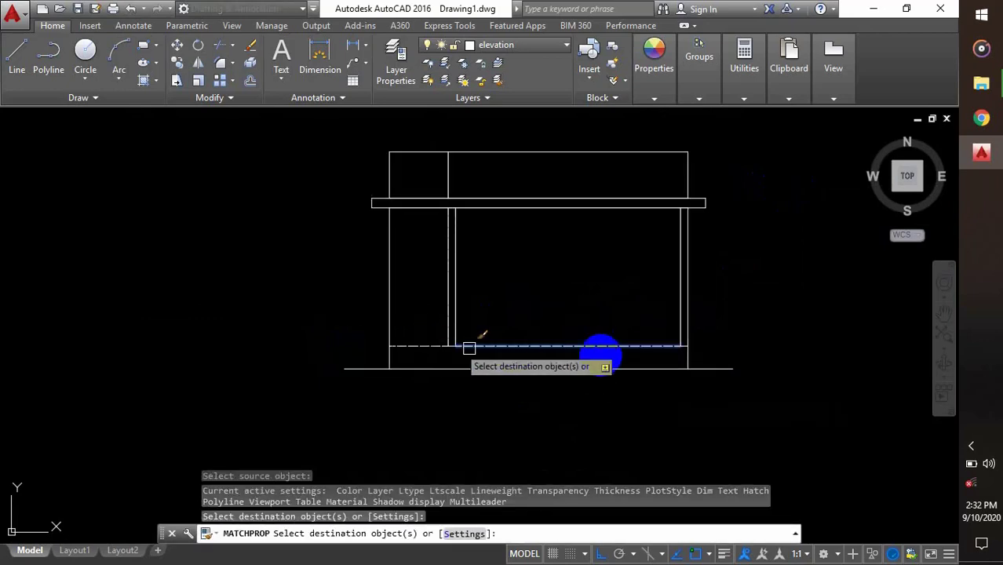
key(Escape)
Step: Project two vertical construction lines from both sides of the plan's entrance door, between the left column and the bedroom corner column, through the elevation
scroll(511, 327, down, 3)
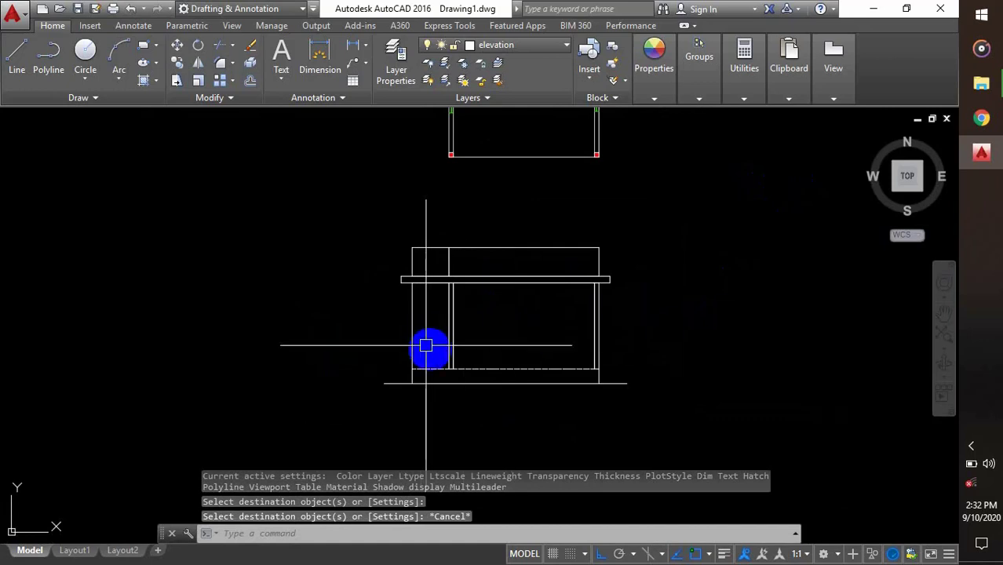
scroll(493, 365, down, 2)
middle_drag(478, 221, 525, 278)
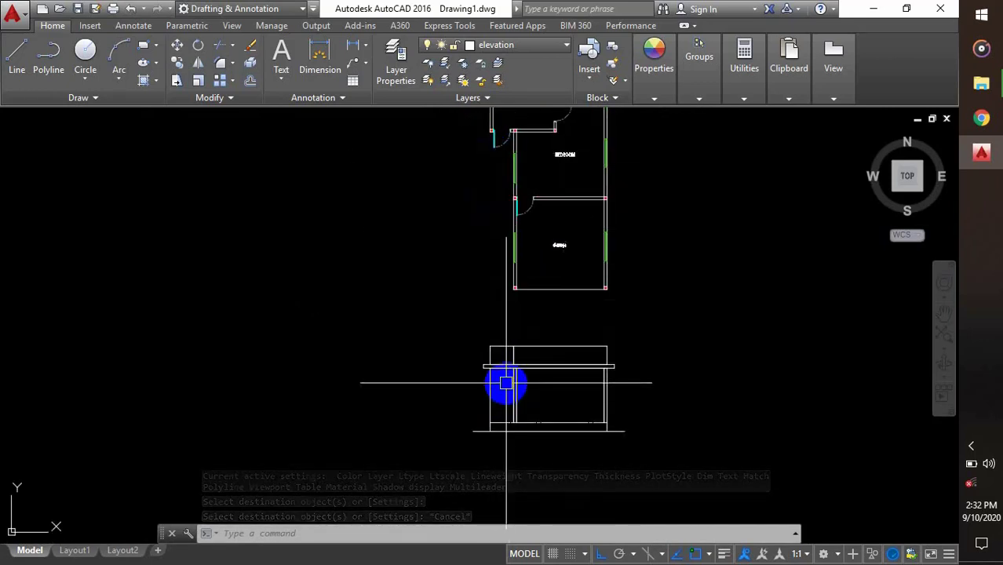
scroll(501, 420, up, 4)
scroll(501, 420, down, 4)
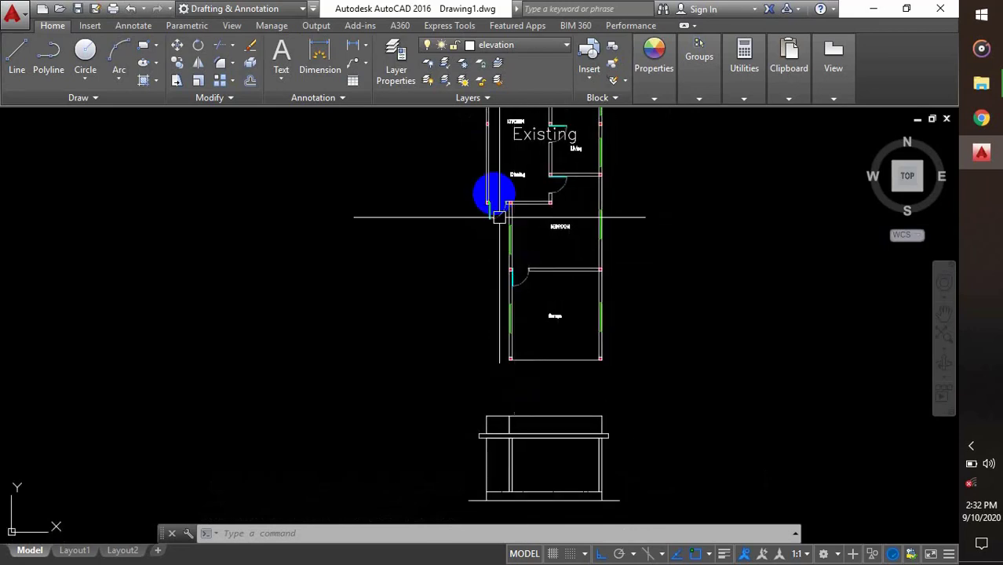
scroll(499, 216, up, 6)
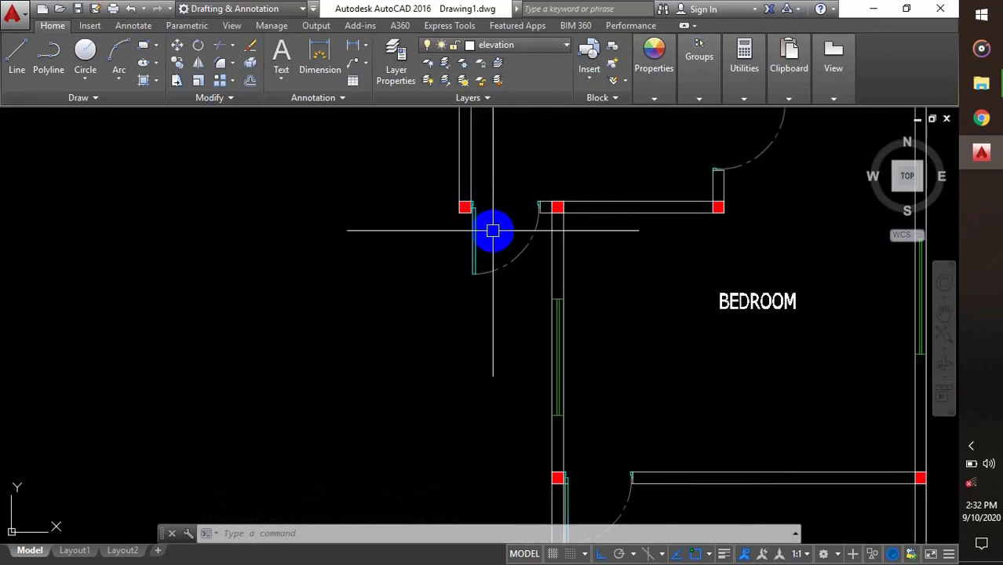
text(l)
key(Return)
text(v)
key(Return)
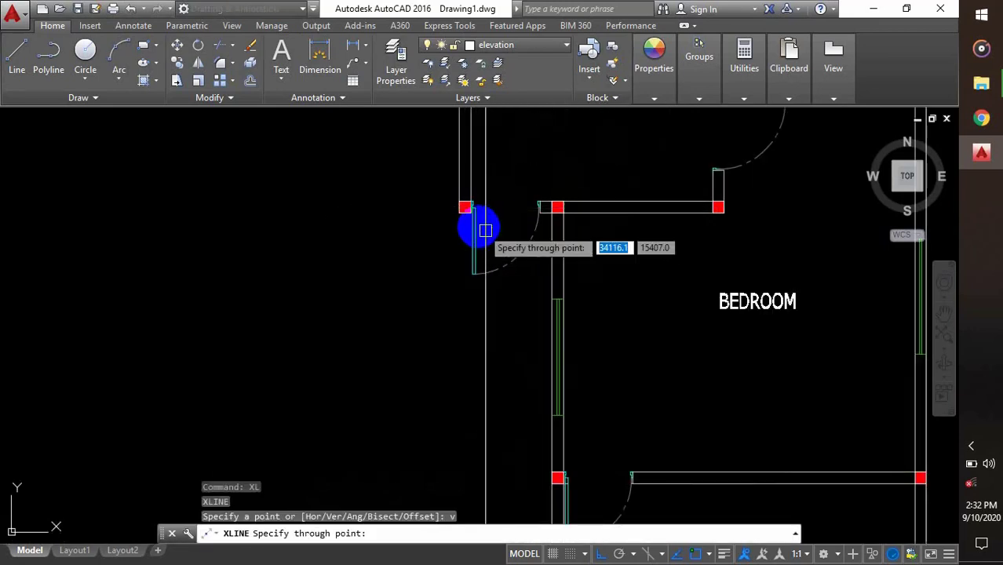
scroll(479, 225, up, 4)
click(452, 192)
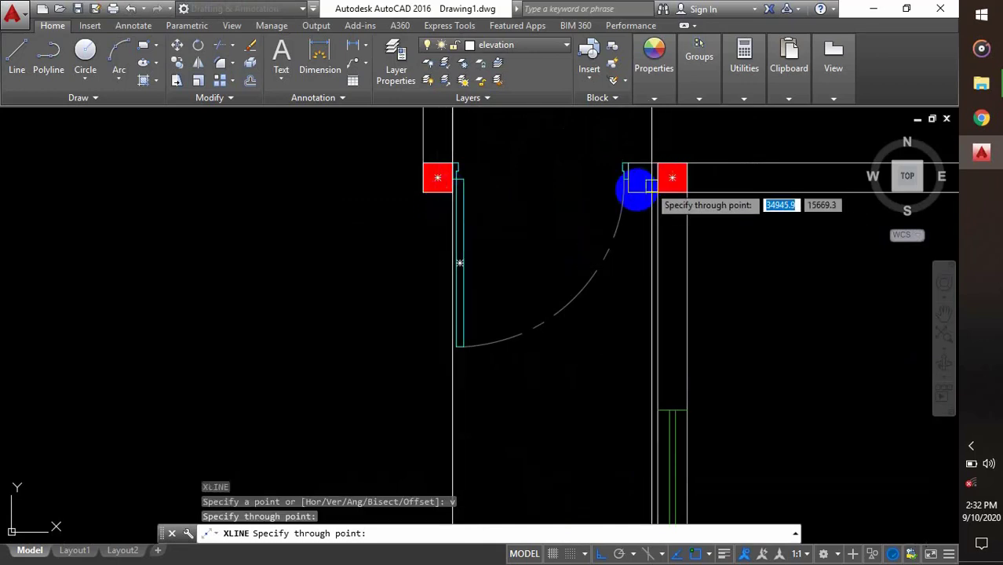
click(628, 192)
scroll(667, 275, down, 8)
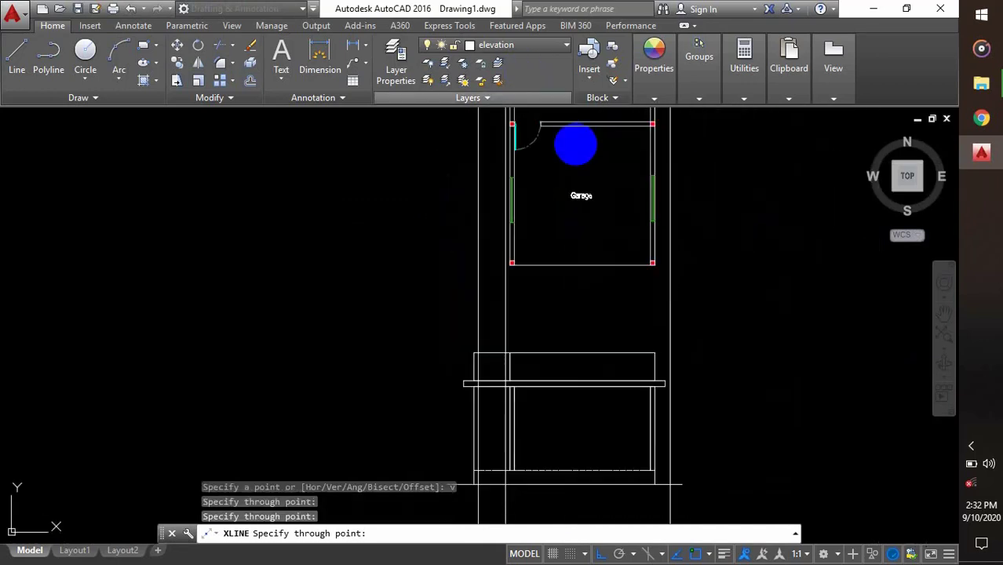
scroll(520, 325, up, 3)
key(Escape)
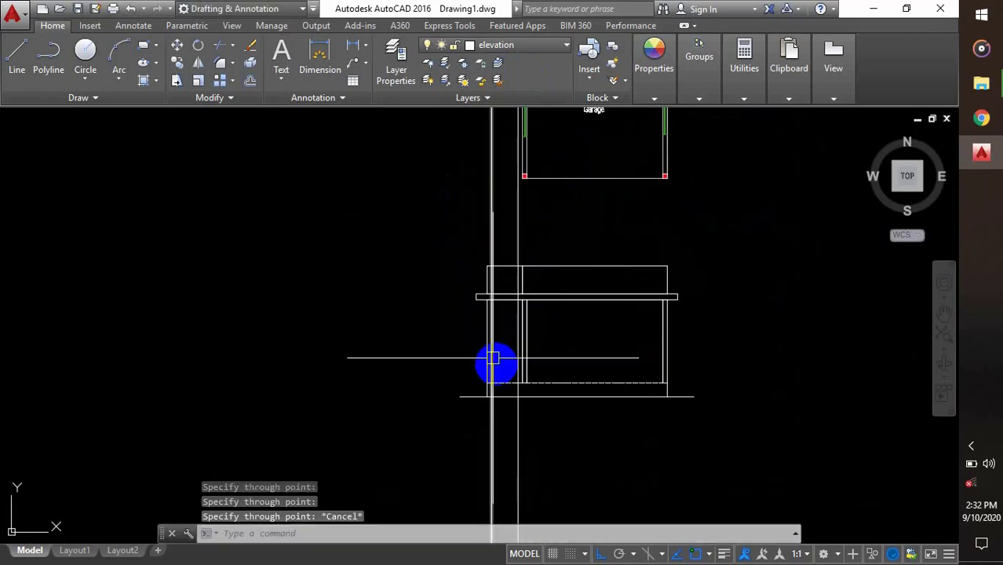
scroll(526, 400, up, 2)
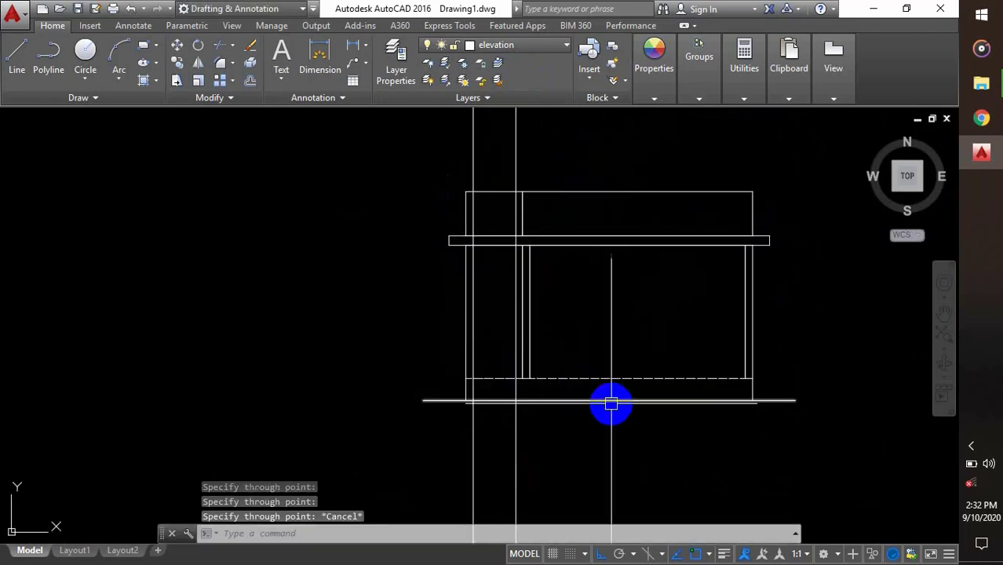
text(,)
key(Return)
key(Escape)
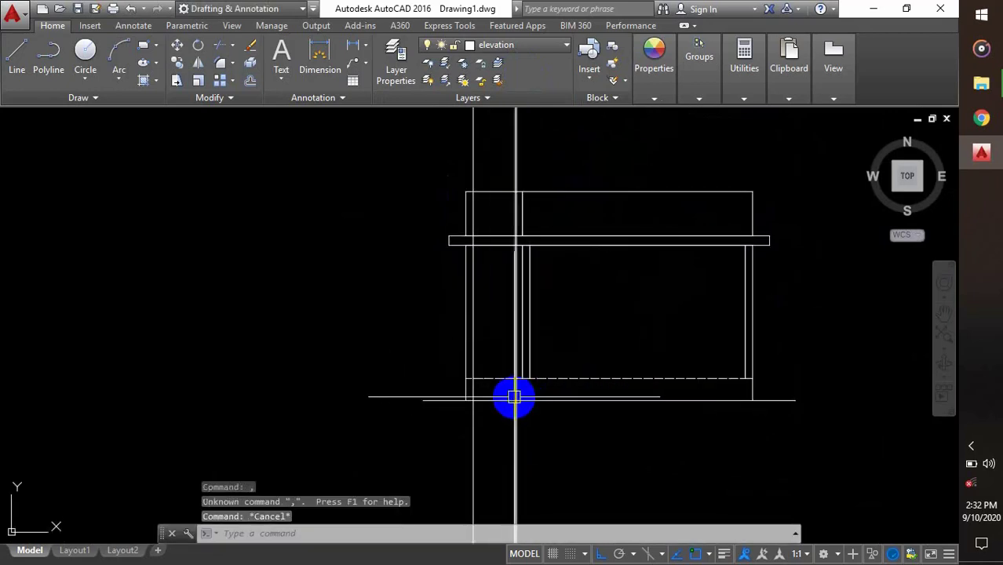
Step: Draw a horizontal line about 8277 long from the left wall's end of the dashed base line past the right wall
text(l)
key(Return)
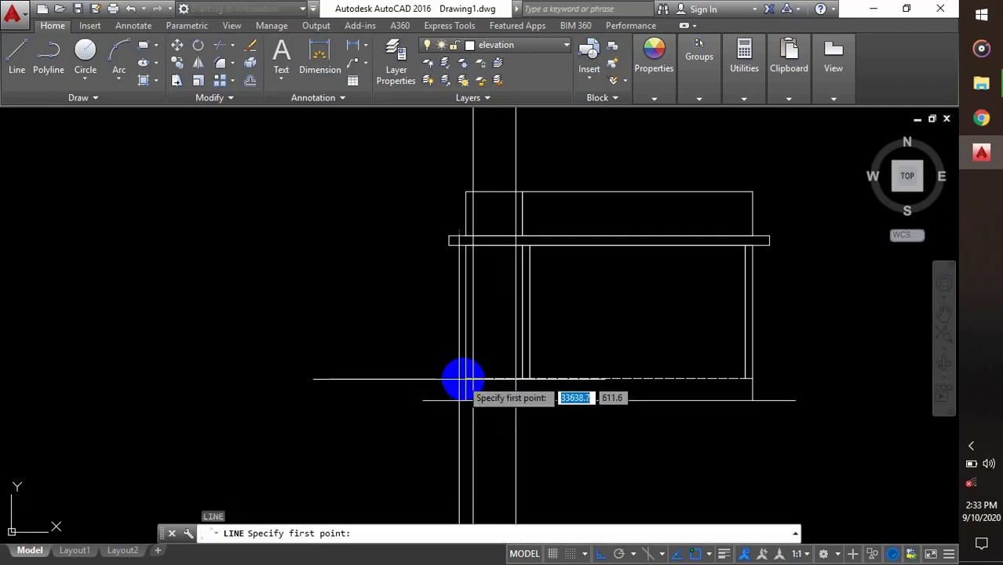
click(466, 379)
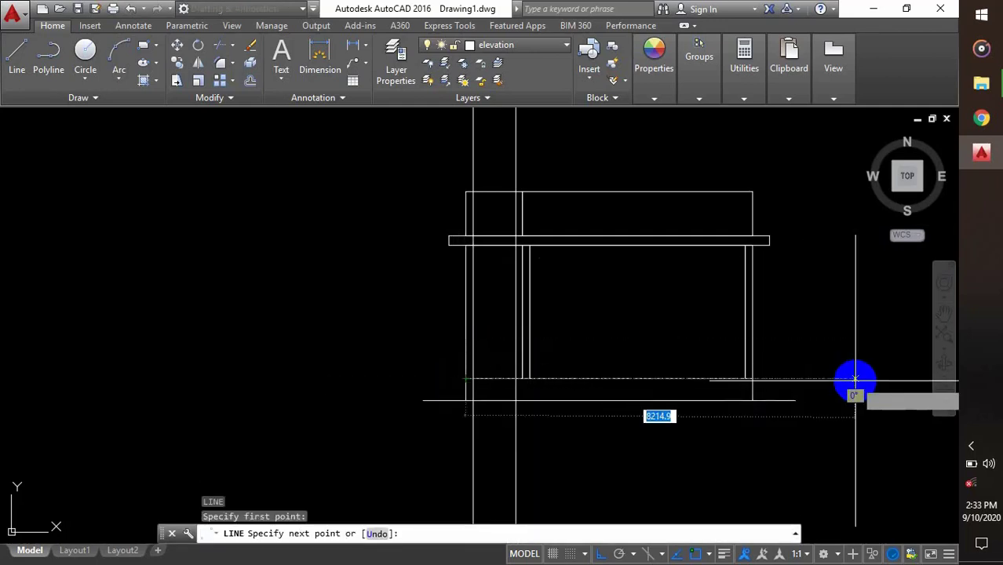
key(F8)
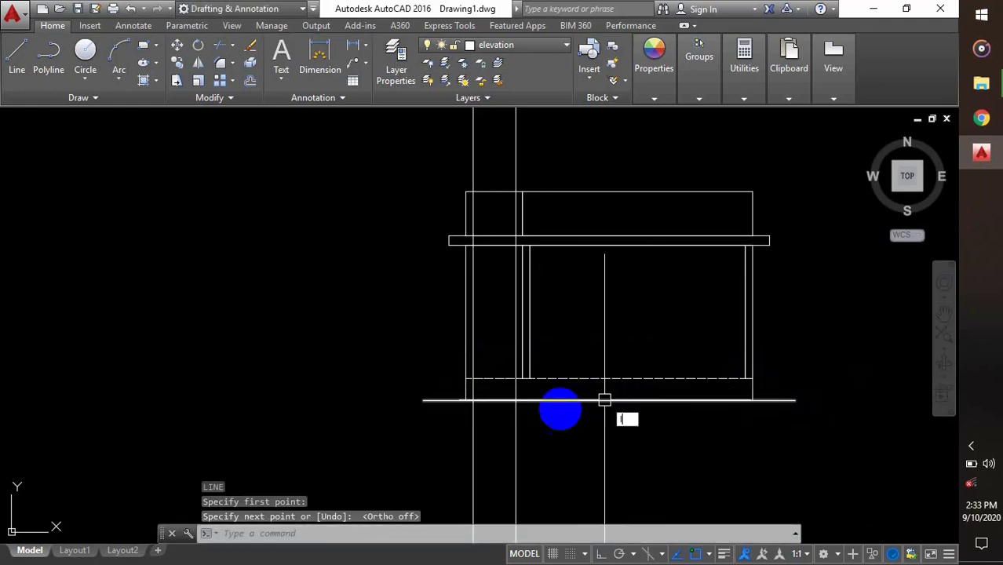
key(Return)
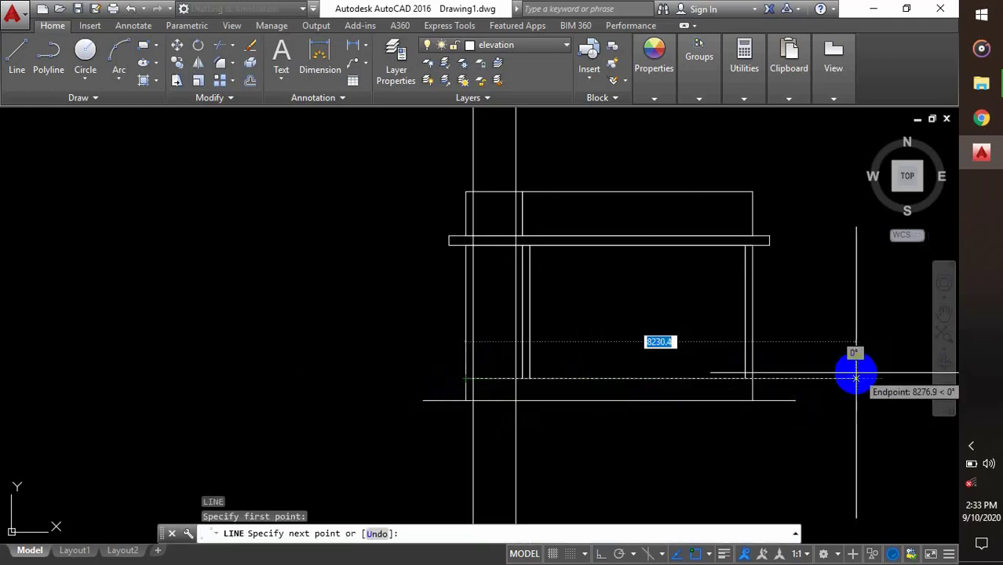
click(858, 377)
key(Escape)
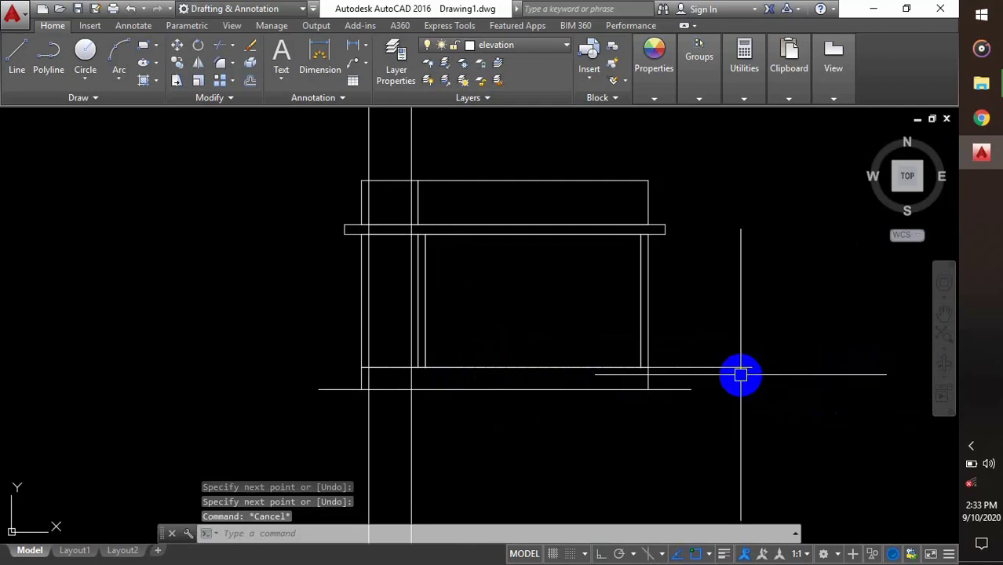
Step: Offset the long base-level line upward by 2200 to mark the entrance door's head height
text(o)
key(Return)
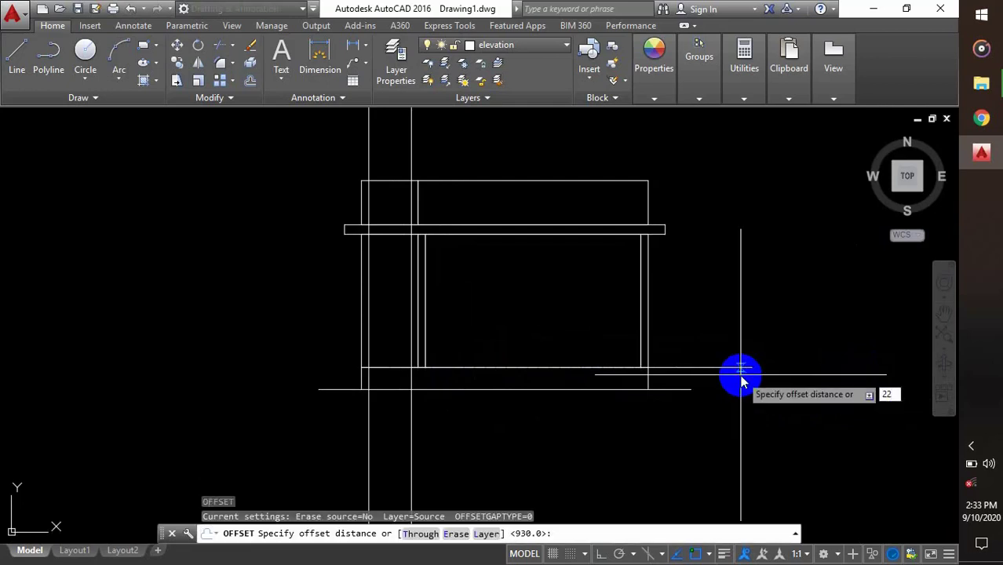
text(2200)
key(Return)
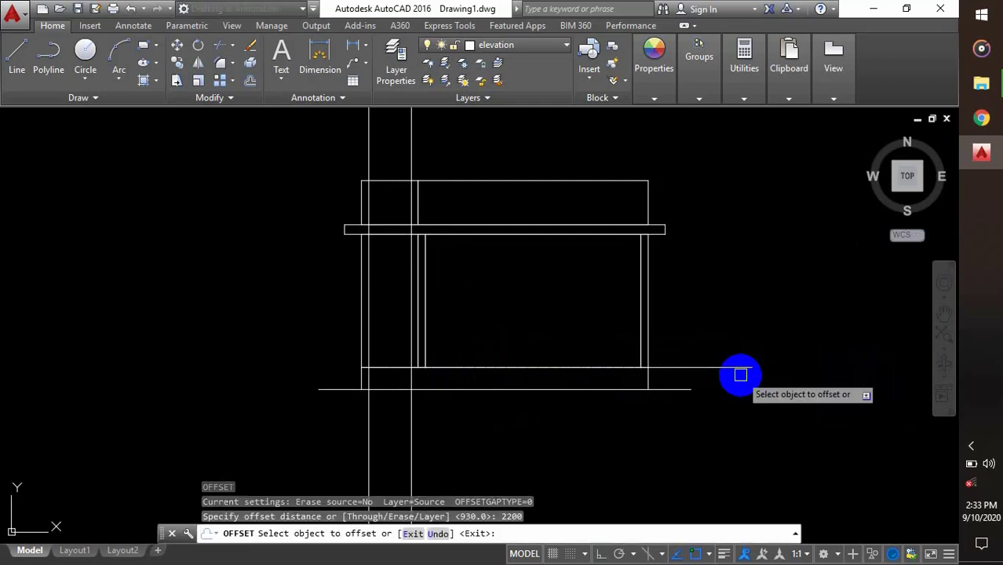
click(734, 366)
click(747, 310)
key(Escape)
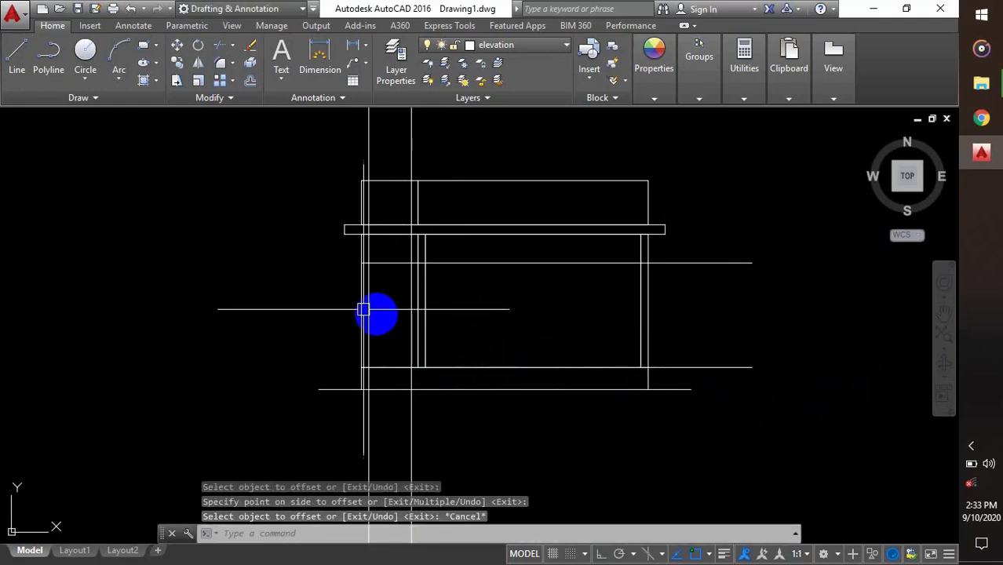
Step: Draw the entrance door's outline as a rectangle between the two vertical construction lines, from the head line down to the base line
scroll(377, 305, down, 3)
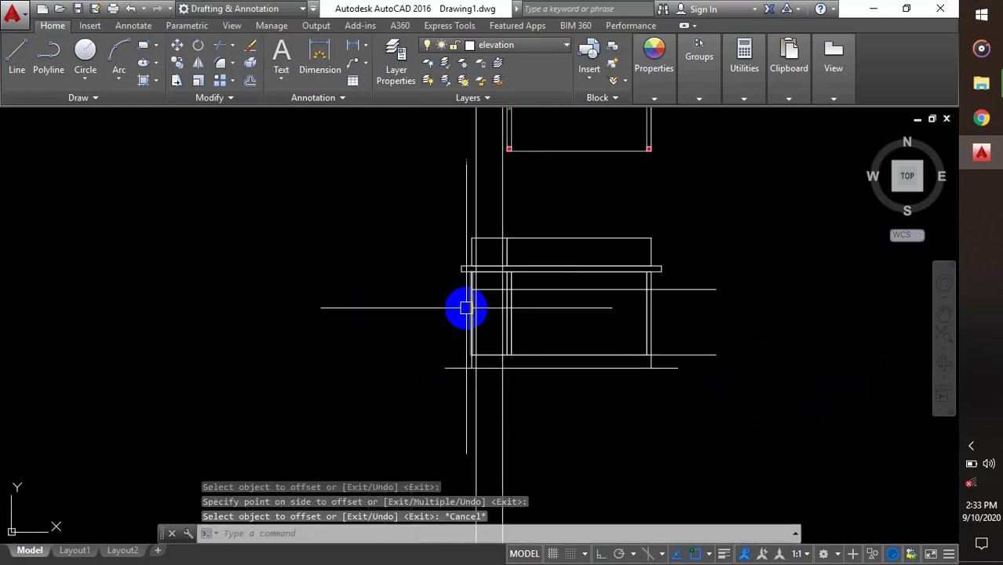
text(rec)
key(Return)
scroll(464, 302, up, 2)
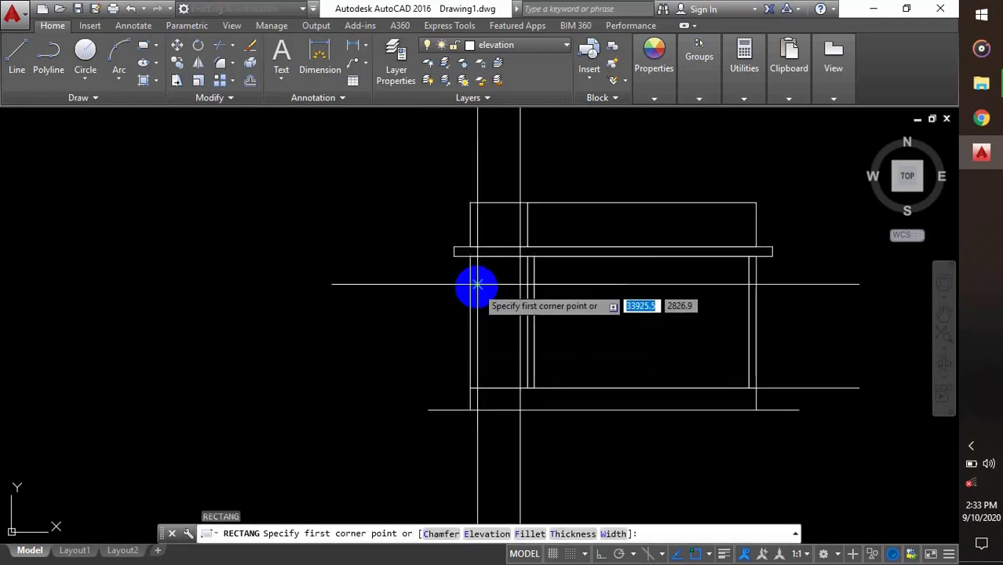
click(477, 284)
click(520, 389)
scroll(525, 396, down, 2)
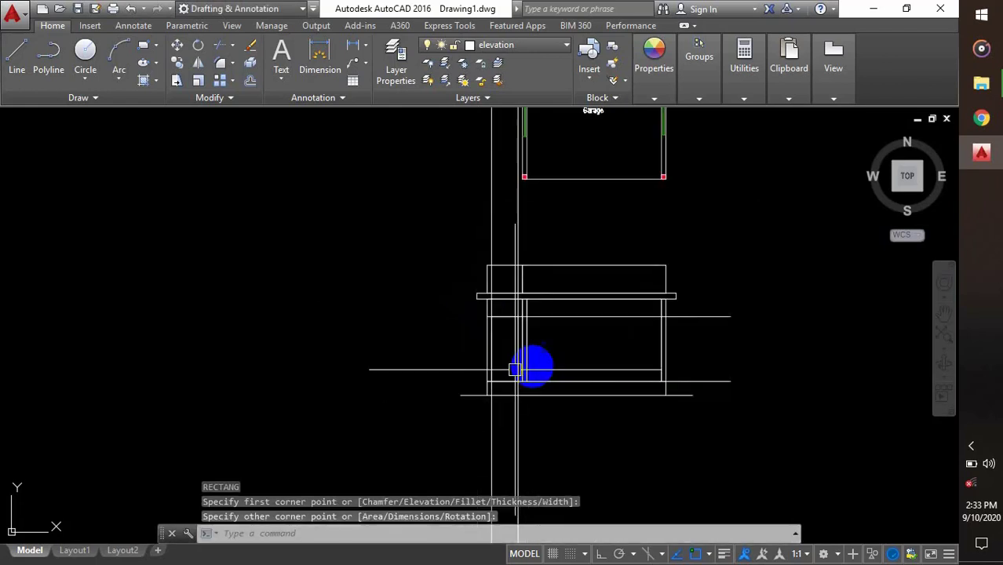
Step: Erase the two horizontal helper lines and the two vertical construction lines around the entrance door
click(801, 278)
click(732, 436)
click(656, 443)
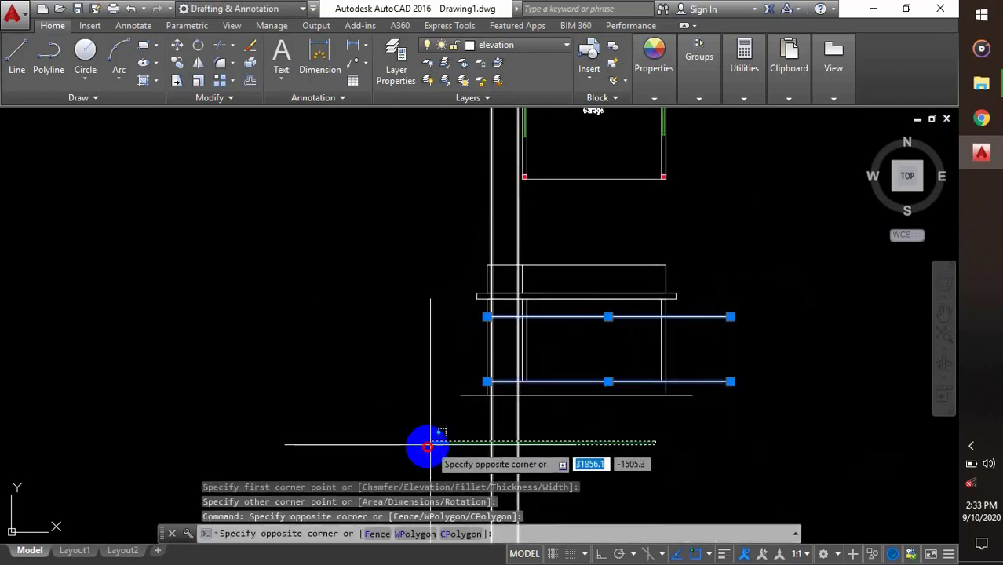
click(432, 443)
text(e)
key(Return)
Step: Offset the entrance door rectangle inward by 50 to form the door frame
scroll(530, 345, up, 2)
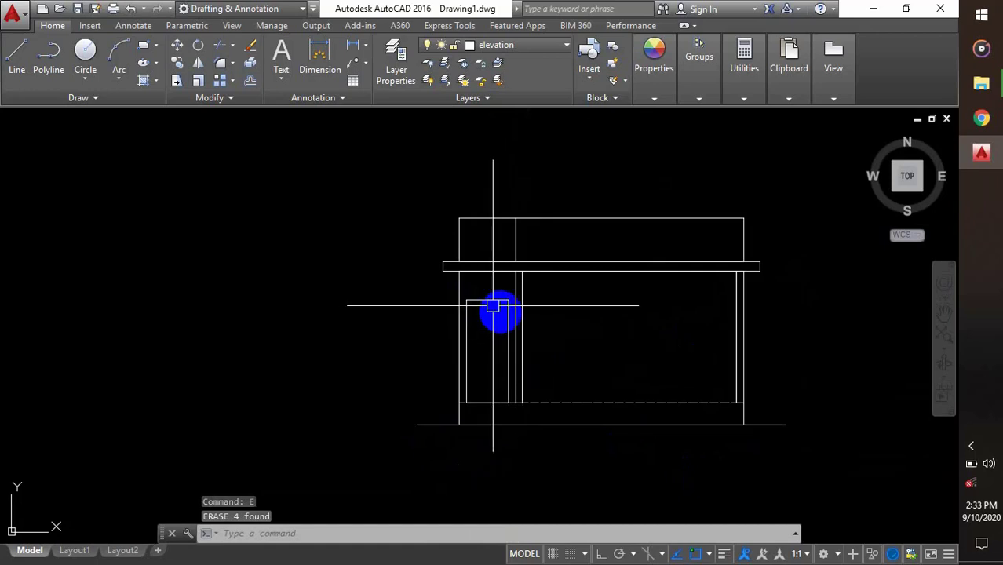
scroll(486, 329, up, 3)
scroll(502, 369, down, 2)
scroll(541, 400, down, 2)
scroll(510, 384, up, 4)
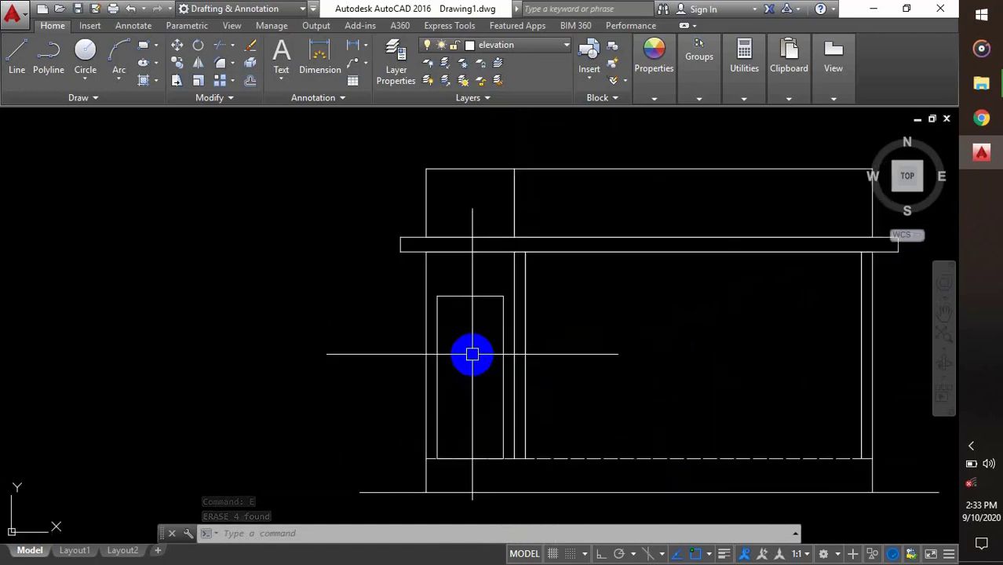
text(o)
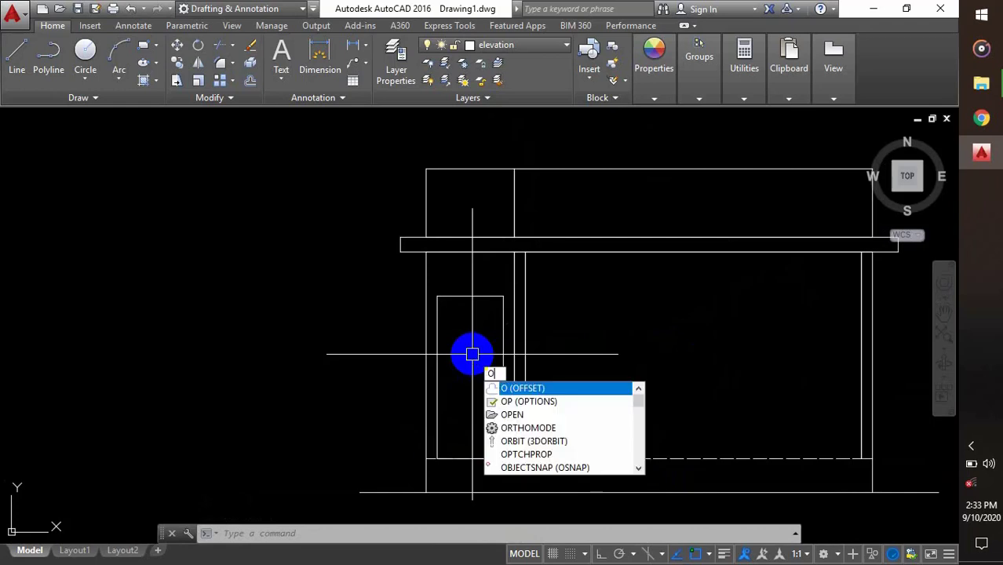
key(Return)
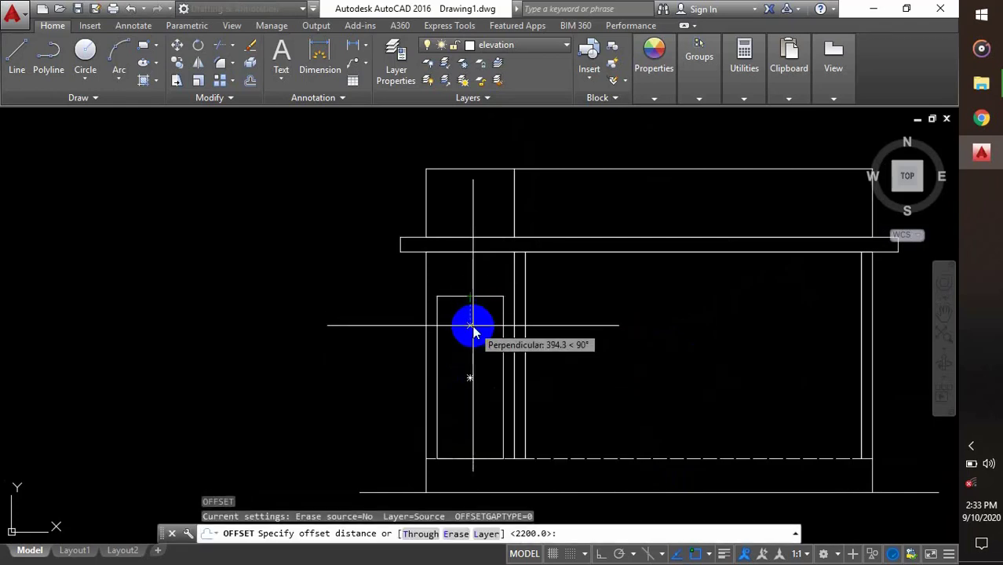
text(50)
key(Return)
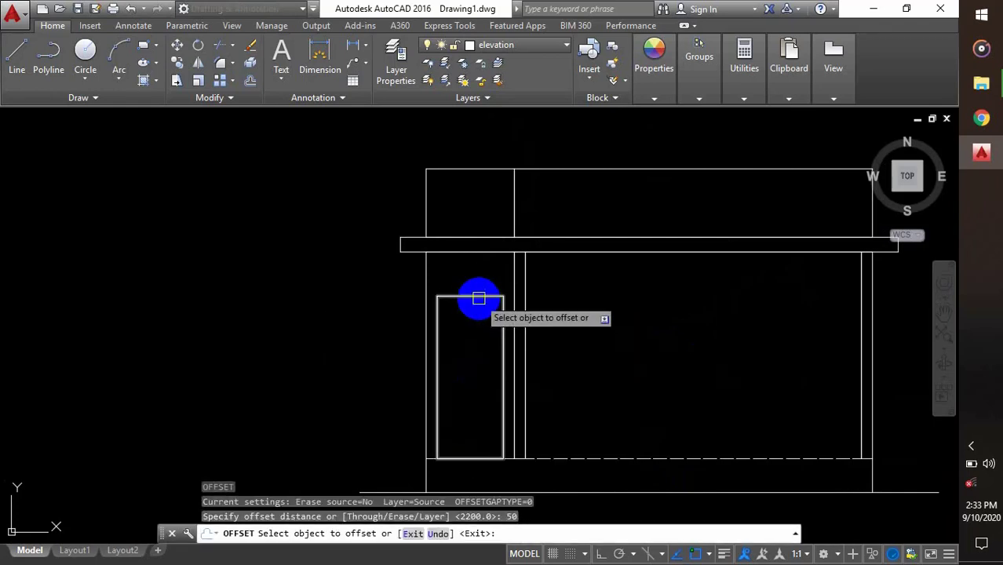
click(479, 296)
click(478, 357)
scroll(478, 357, up, 3)
key(Escape)
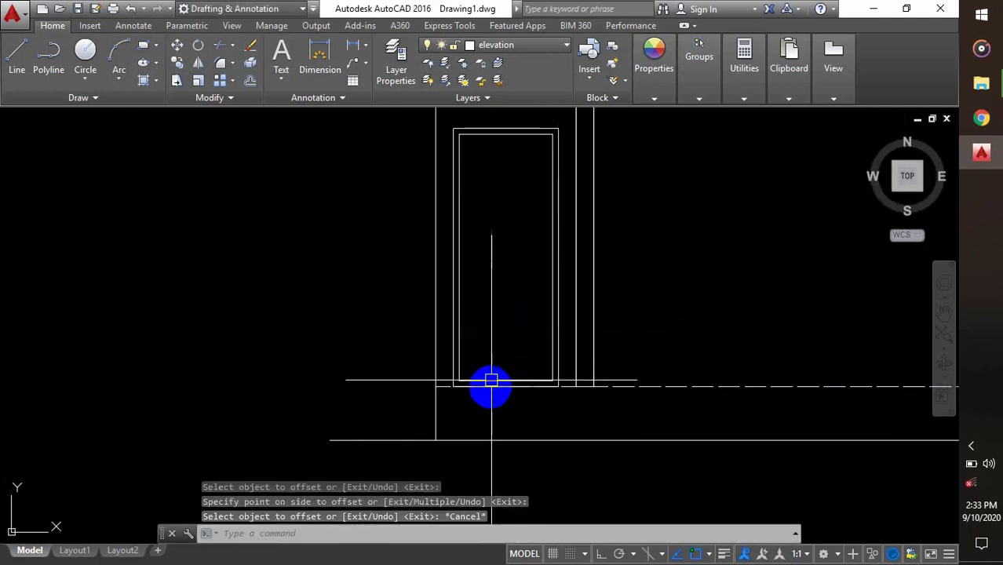
Step: Explode the inner door rectangle and erase its bottom line
scroll(490, 382, up, 2)
click(490, 379)
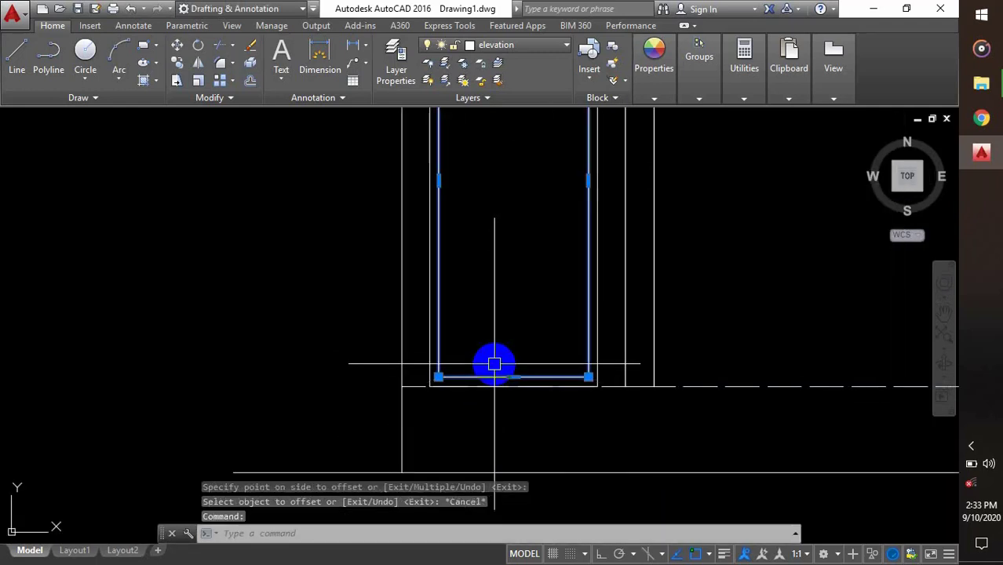
text(x)
key(Return)
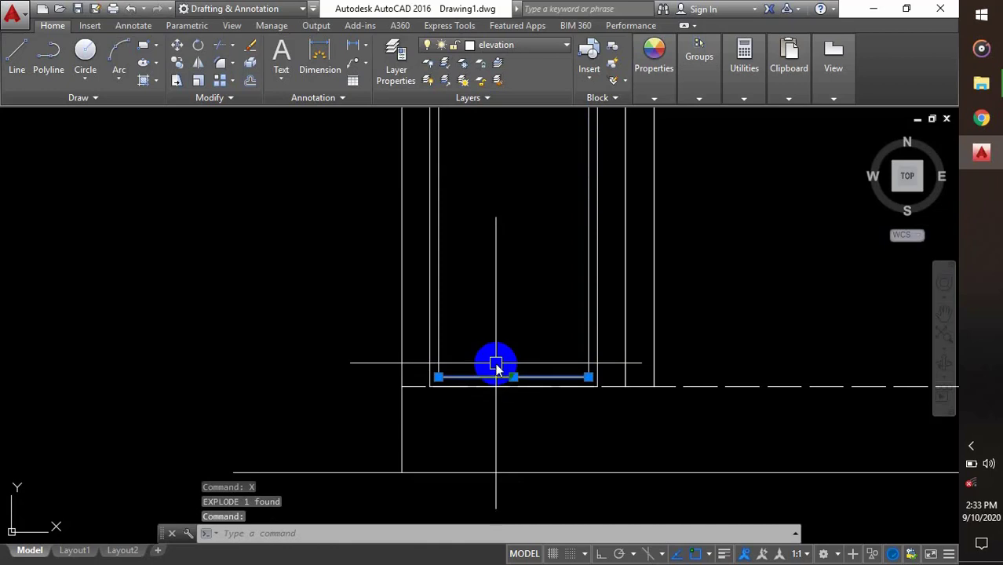
text(e)
key(Return)
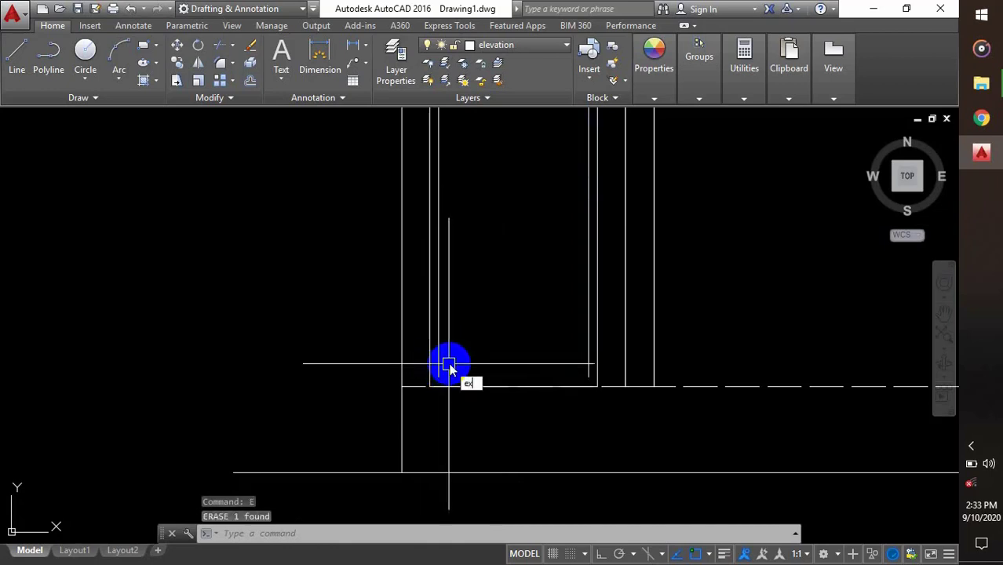
Step: Extend both inner vertical lines of the door frame down to the door's bottom edge
text(ex)
key(Return)
key(Return)
click(588, 369)
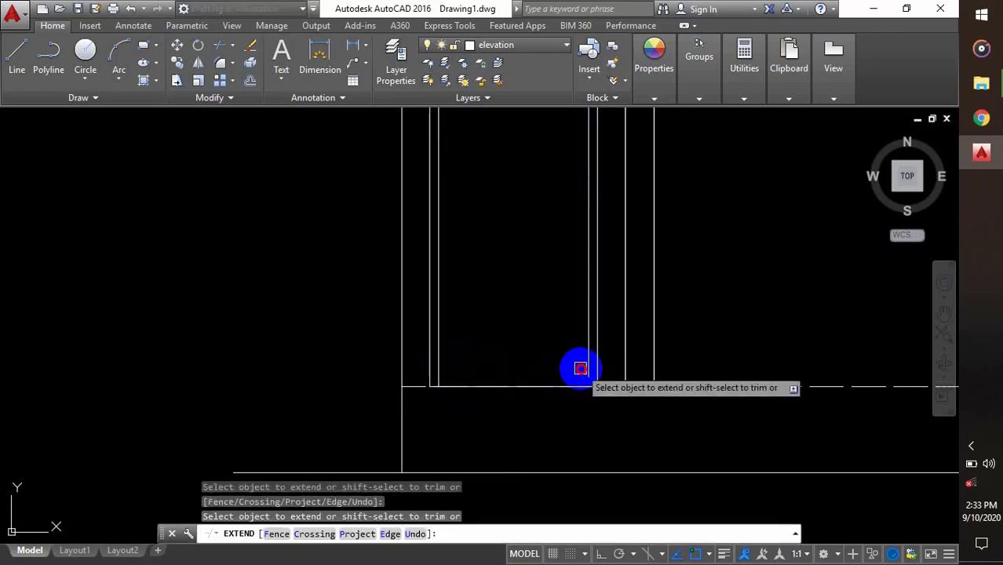
click(580, 368)
click(591, 371)
click(591, 374)
key(Escape)
Step: Draw a circular door knob with a radius of about 51 near the inner right edge of the entrance door
scroll(544, 445, down, 8)
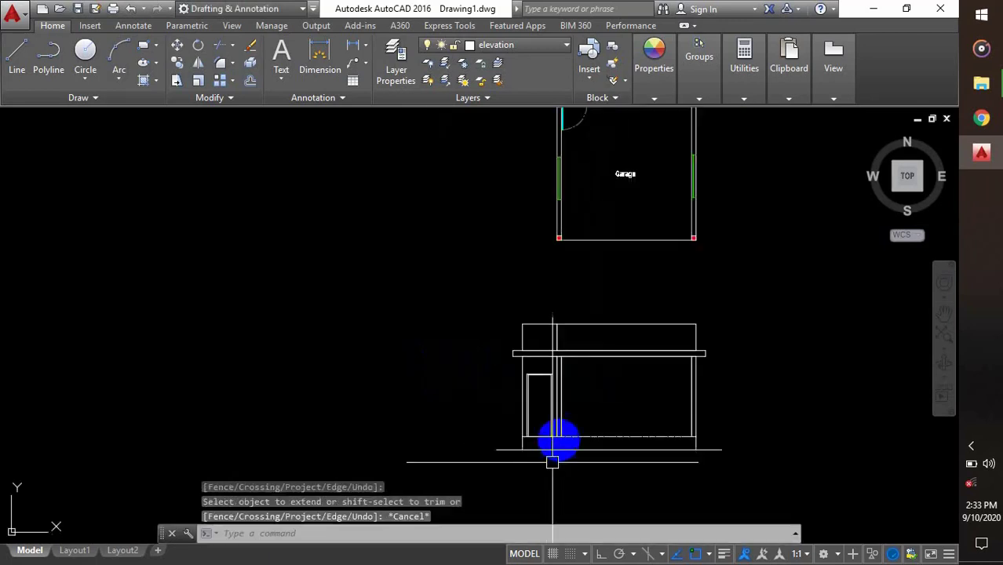
scroll(557, 324, down, 4)
scroll(553, 260, up, 8)
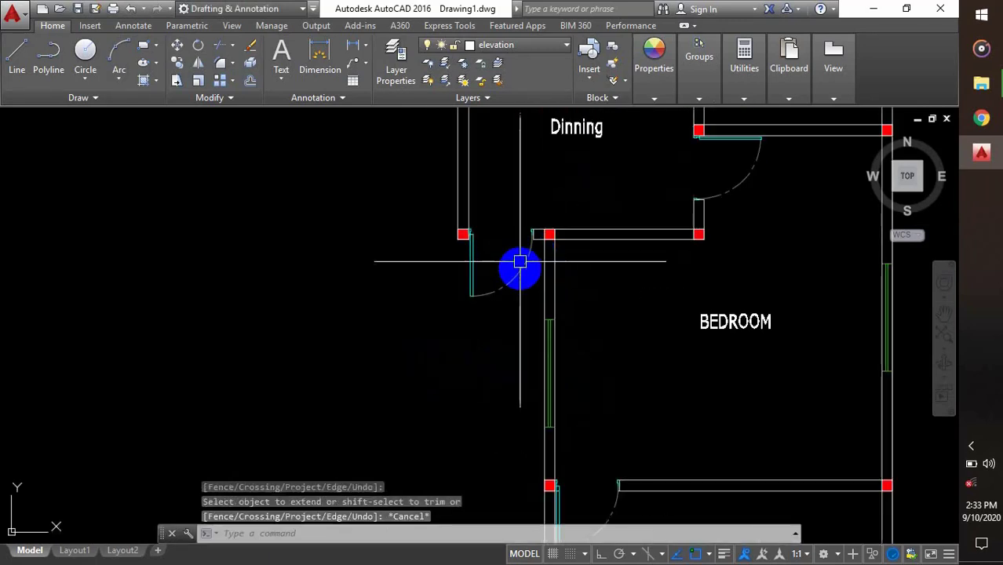
scroll(524, 259, down, 6)
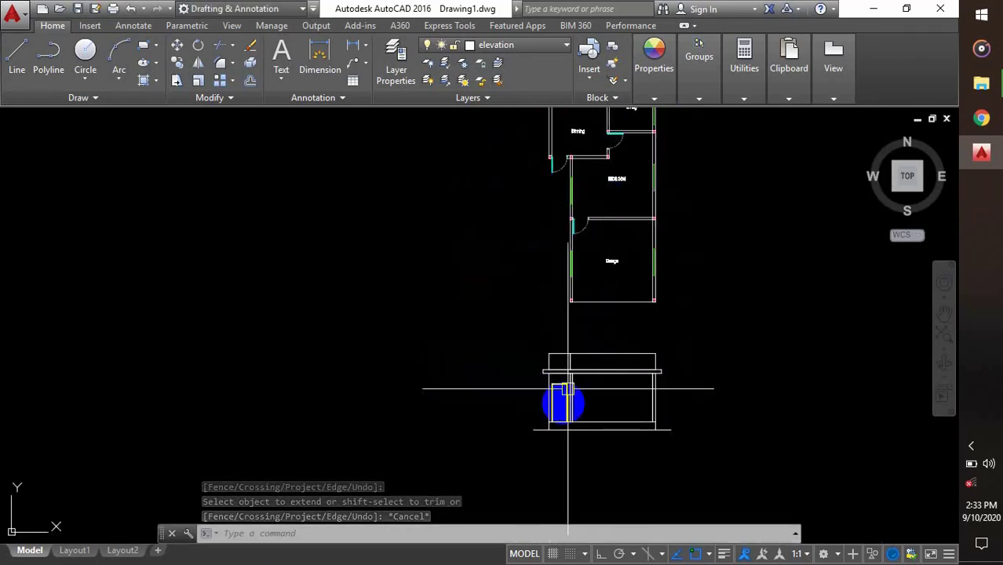
scroll(561, 400, up, 6)
text(c)
key(Return)
scroll(566, 389, up, 1)
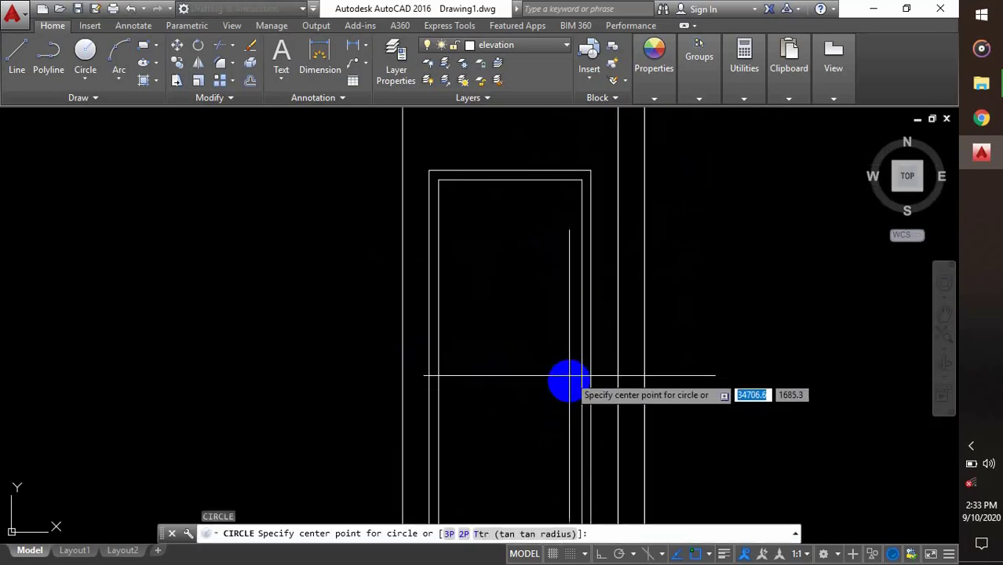
click(562, 385)
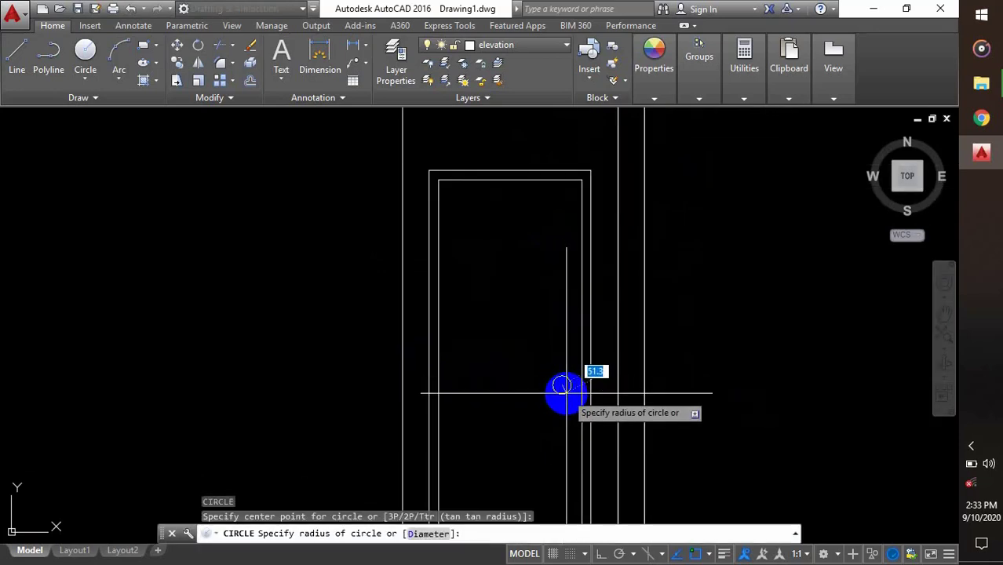
click(567, 393)
Step: Draw a horizontal line across the garage opening, a short distance below the roof slab, spanning between its inner vertical edges
scroll(564, 387, down, 3)
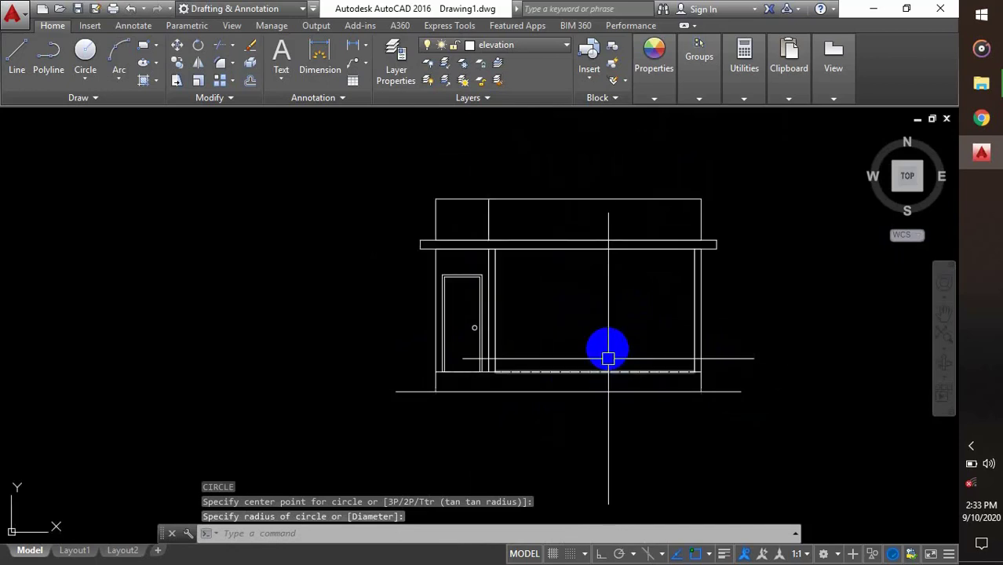
scroll(596, 357, down, 1)
scroll(515, 297, up, 4)
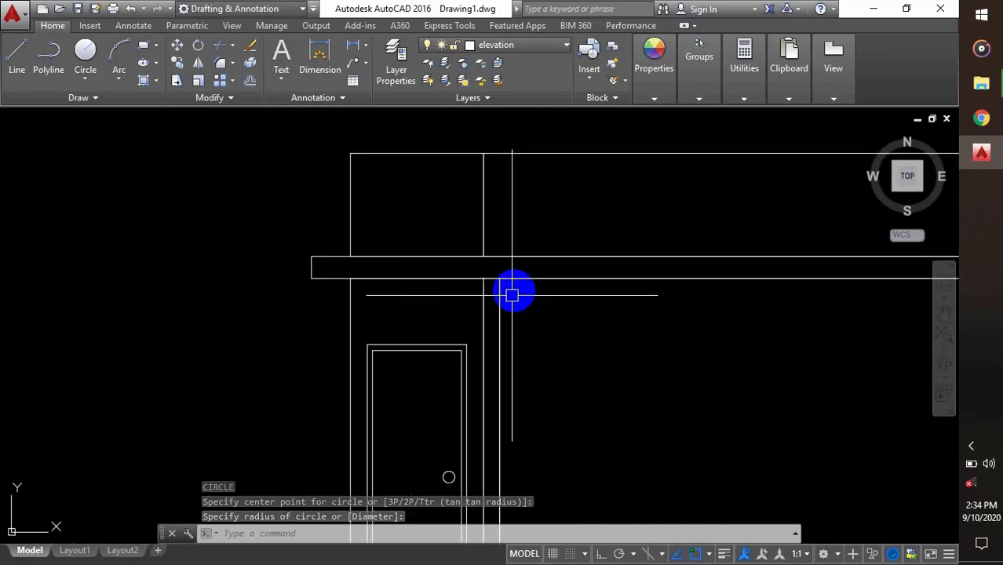
scroll(502, 343, down, 4)
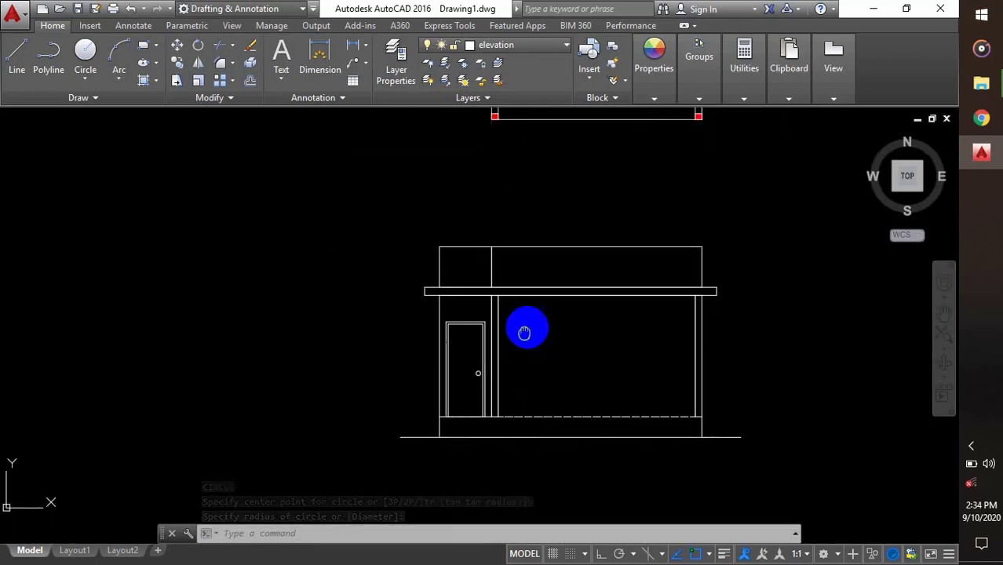
middle_drag(524, 332, 525, 314)
scroll(519, 388, up, 2)
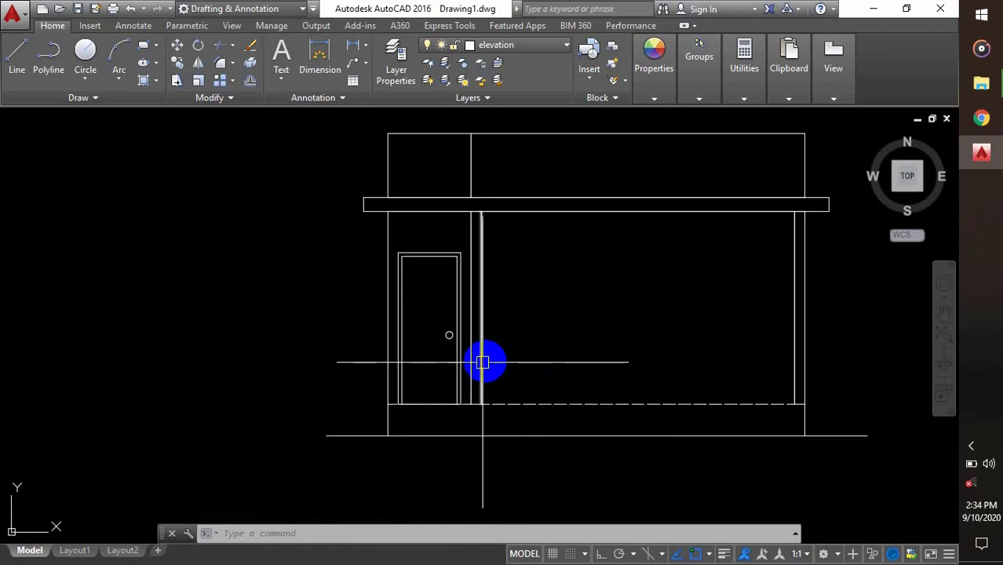
middle_drag(486, 285, 461, 304)
middle_drag(550, 266, 525, 276)
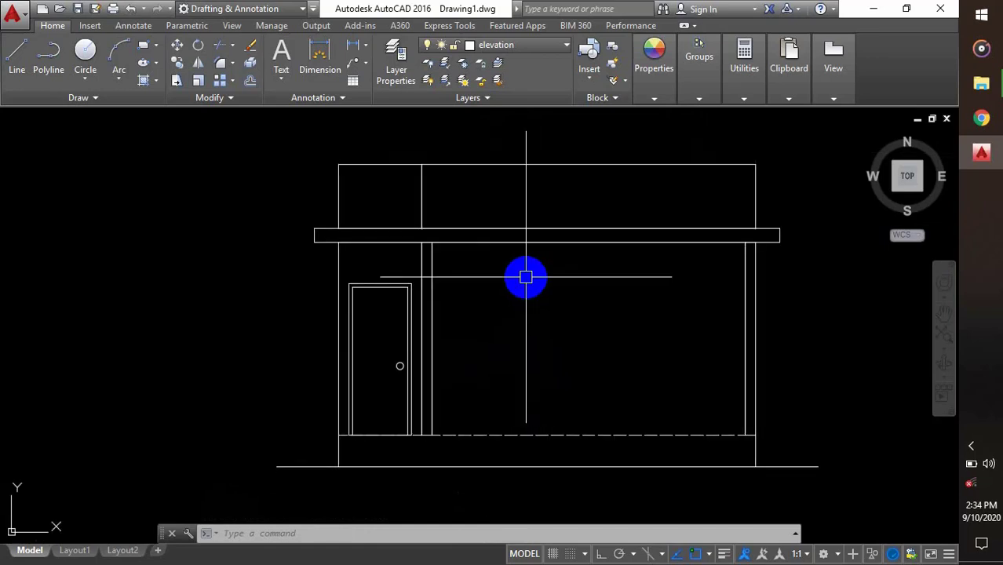
key(Return)
click(426, 265)
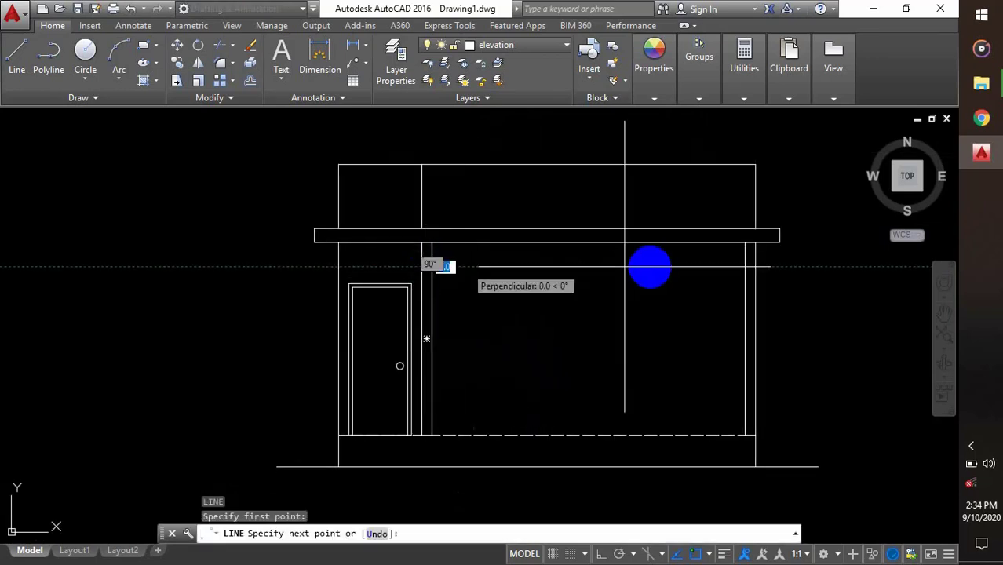
click(746, 265)
key(Escape)
Step: Copy the horizontal line in the garage opening straight down by 120
middle_drag(679, 303, 642, 329)
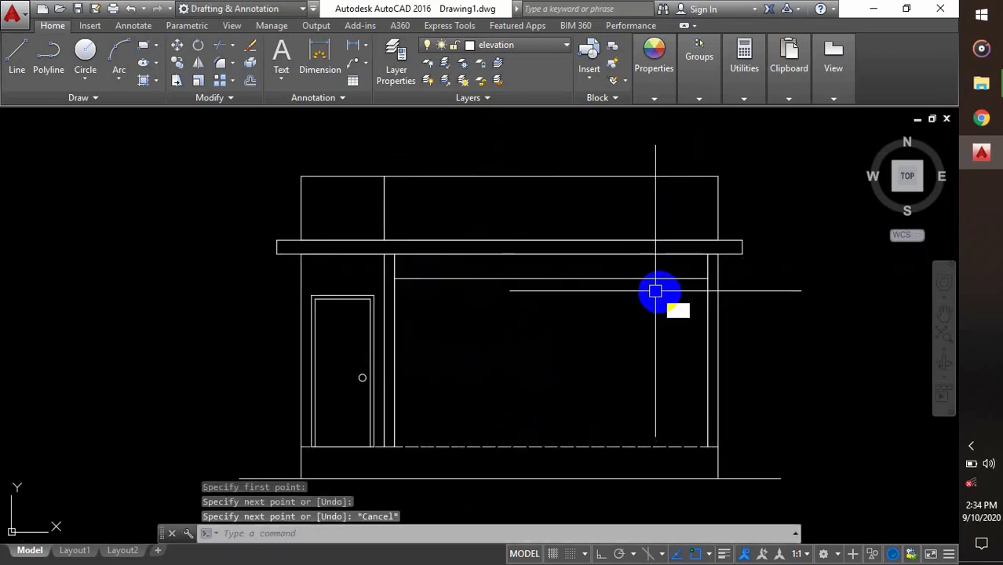
key(Escape)
key(Return)
click(804, 284)
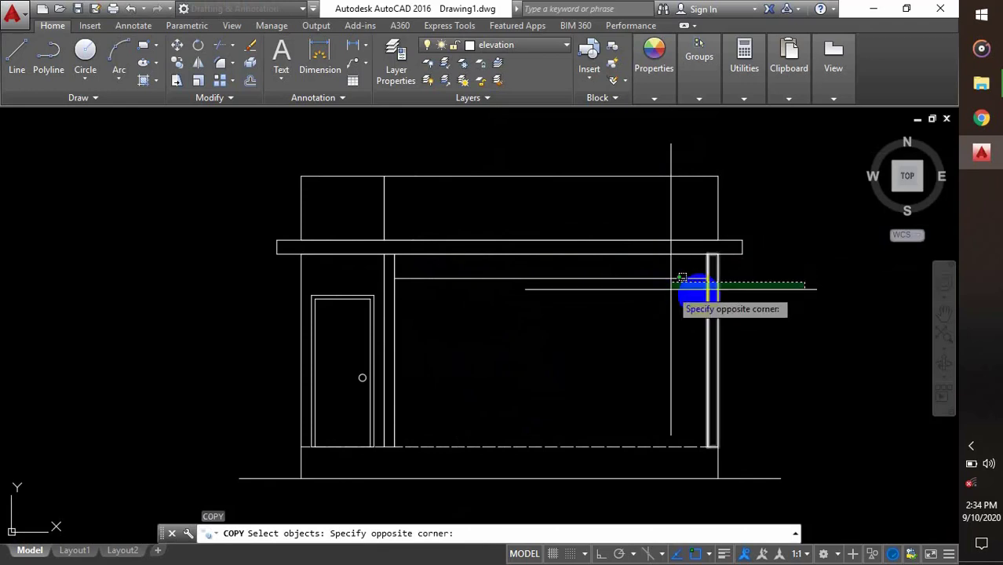
key(Escape)
click(803, 295)
click(660, 292)
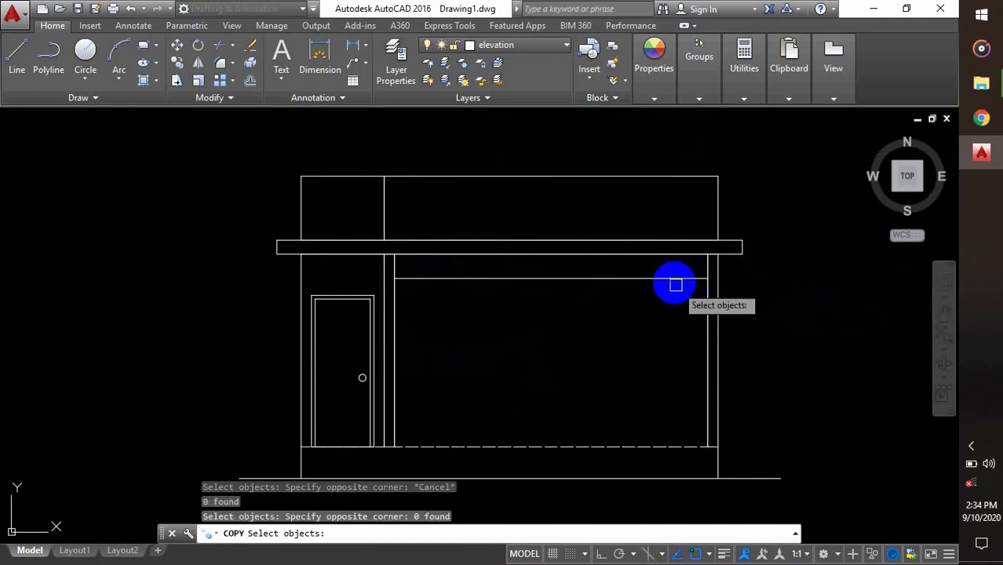
click(678, 281)
key(Return)
click(775, 278)
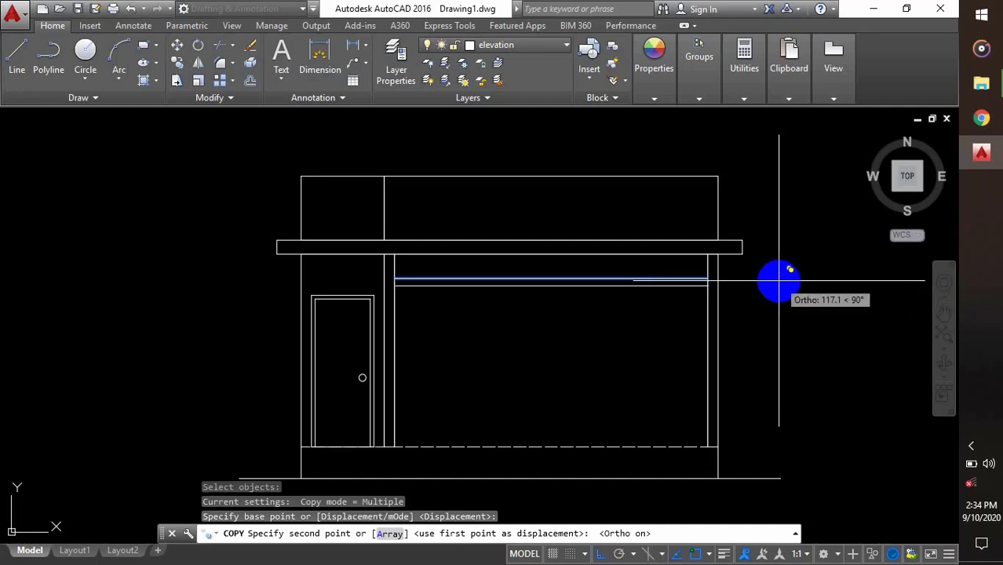
text(120)
key(Return)
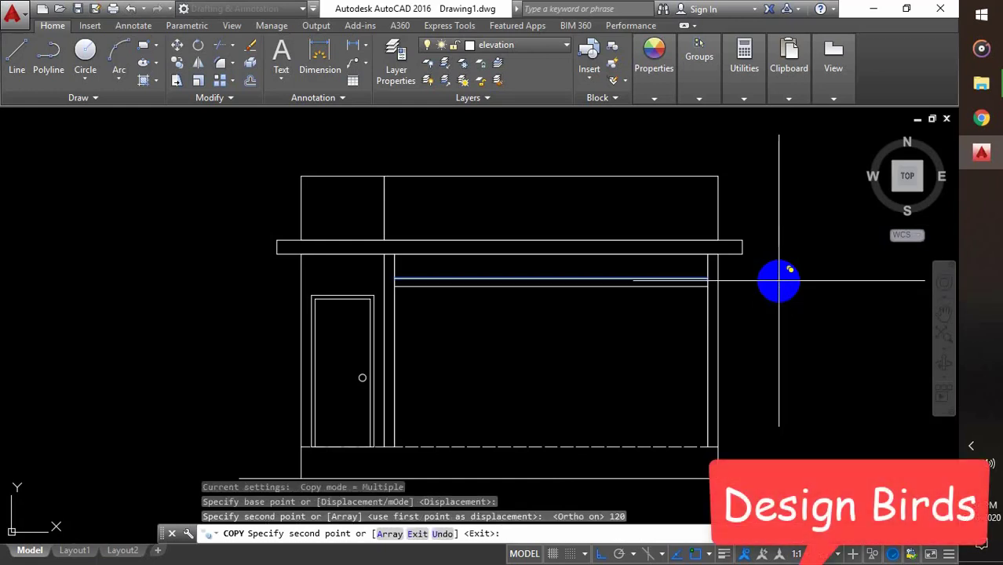
key(Escape)
Step: Copy the pair of horizontal lines at the top of the garage opening straight down by 512
click(666, 265)
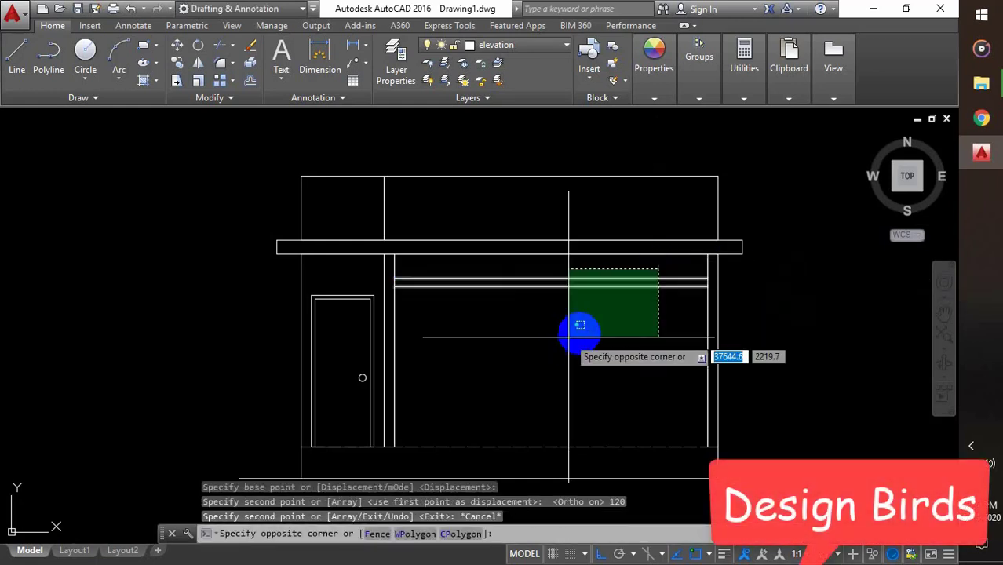
click(663, 282)
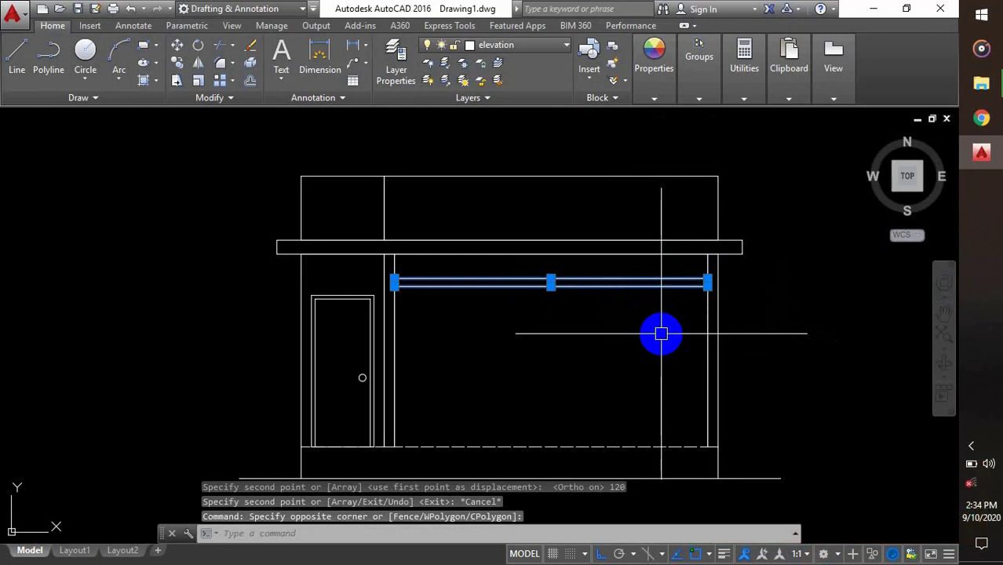
key(BackSpace)
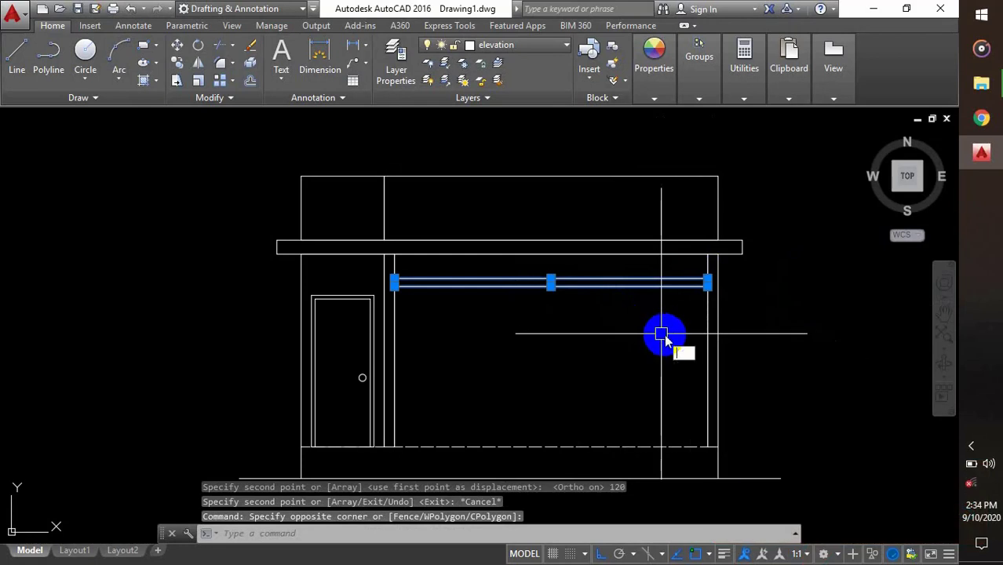
text(co)
key(Return)
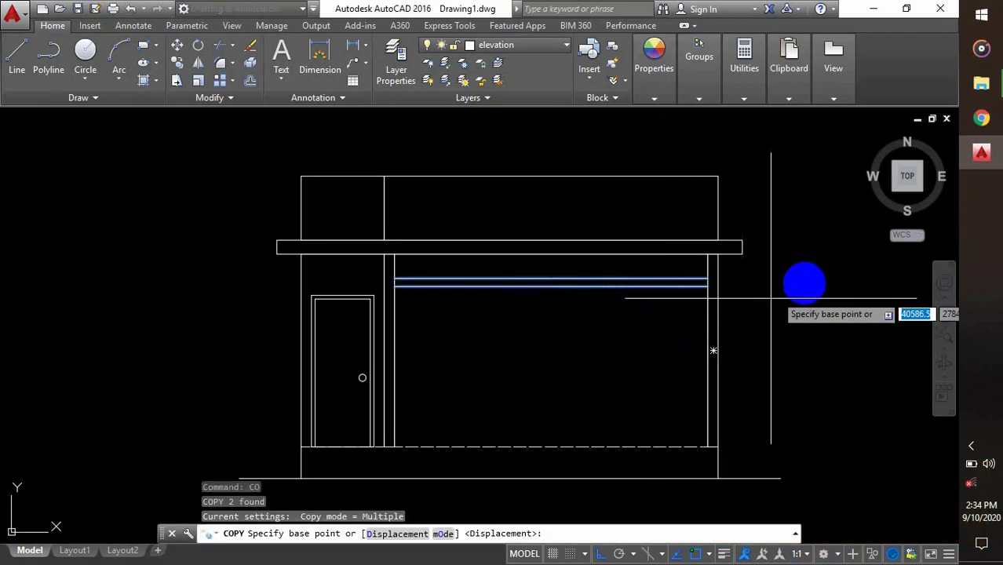
click(802, 282)
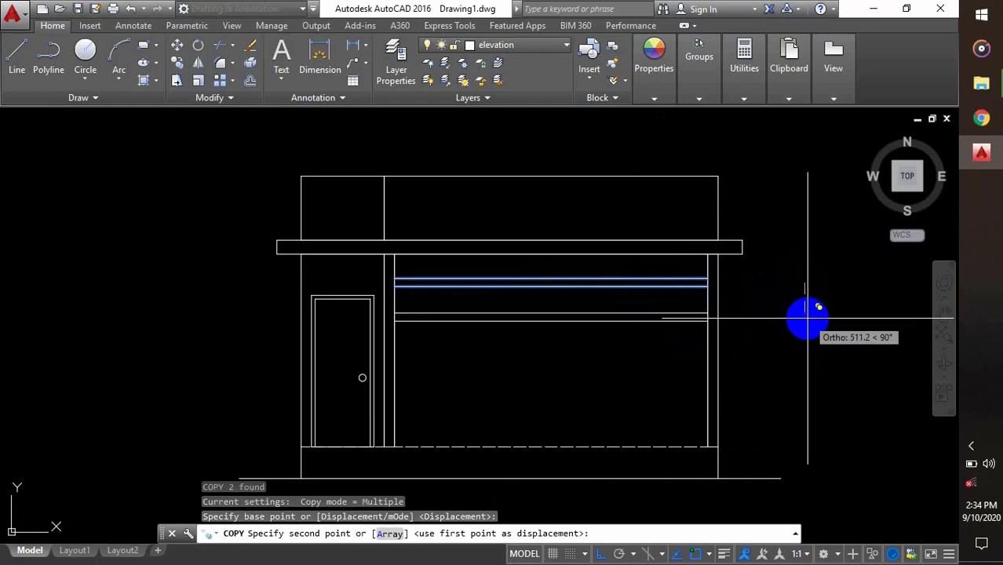
key(Return)
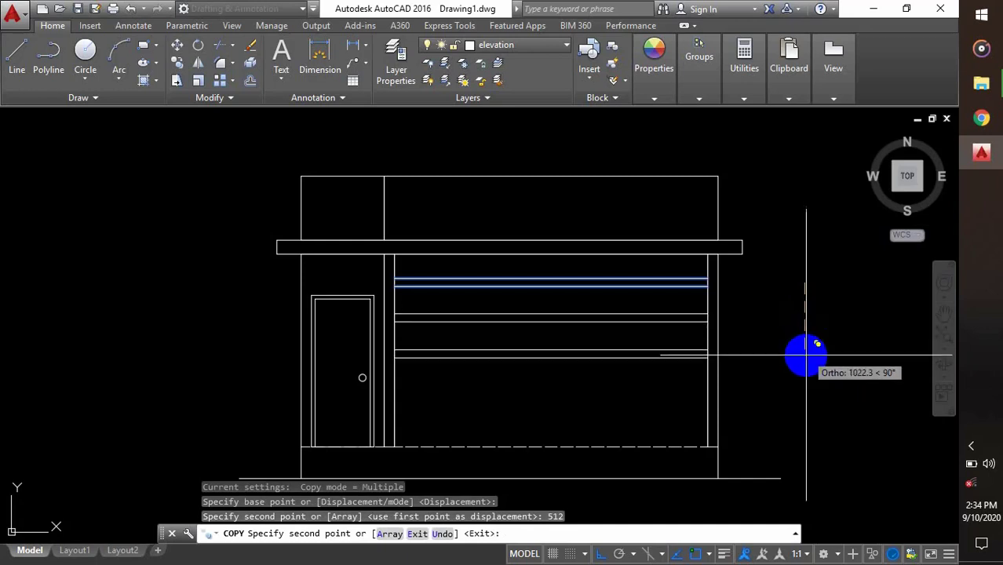
key(Escape)
Step: Copy the second pair of garage door lines straight down by 512 to form a third pair
click(682, 304)
click(635, 366)
text(co)
key(Return)
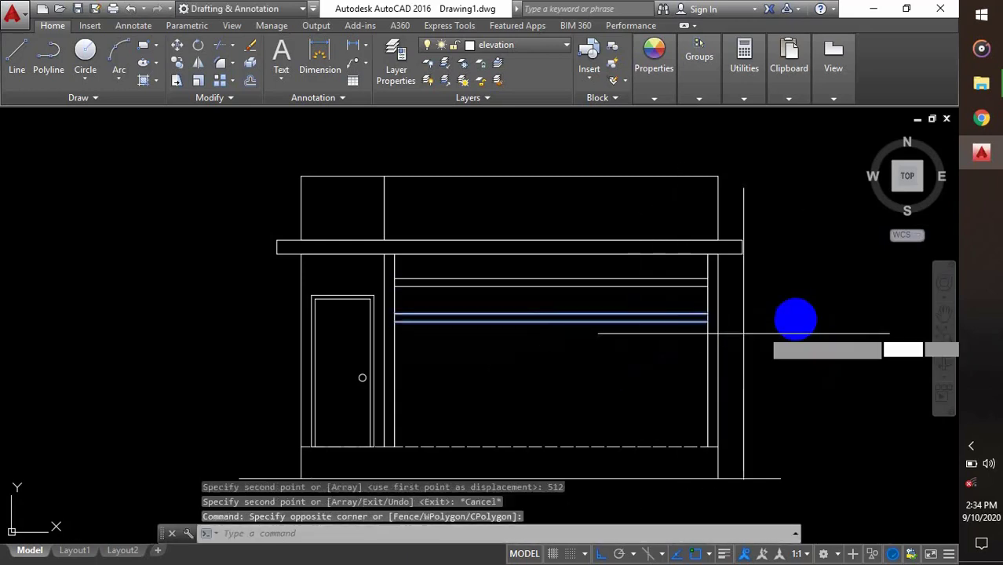
click(805, 311)
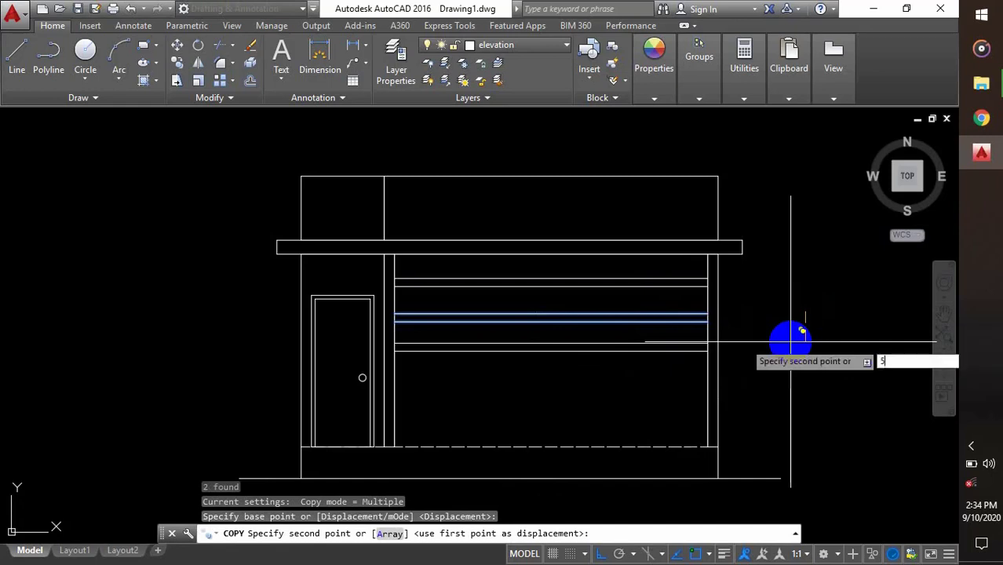
text(512)
key(Return)
key(Escape)
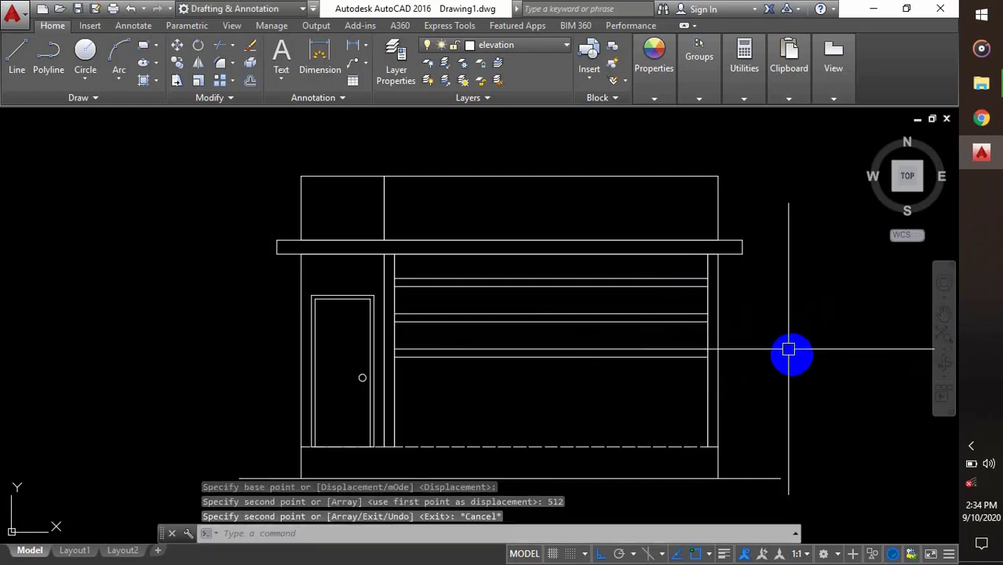
Step: Copy the second and third pairs of garage door lines together straight down by 512
click(687, 302)
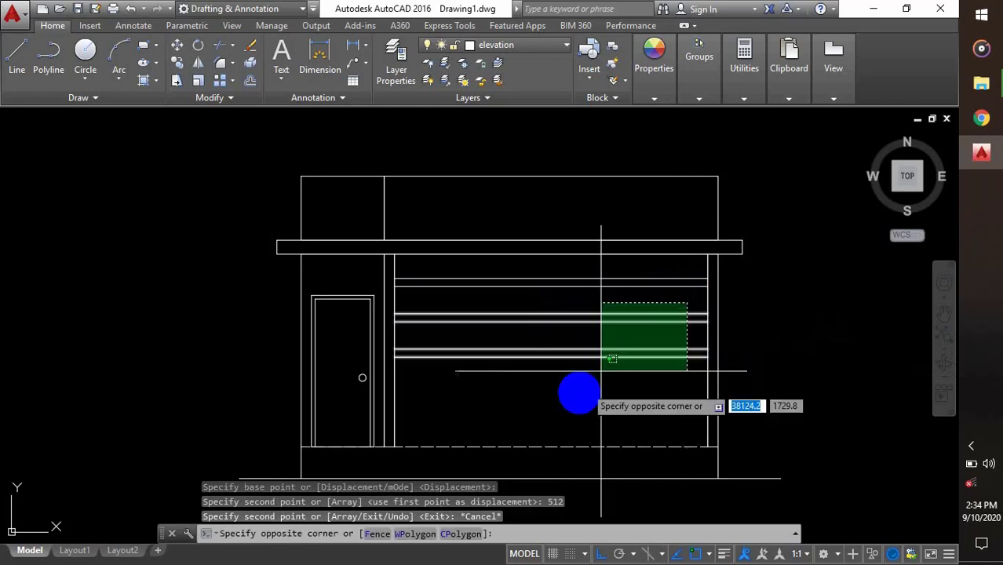
click(584, 386)
key(Return)
click(789, 358)
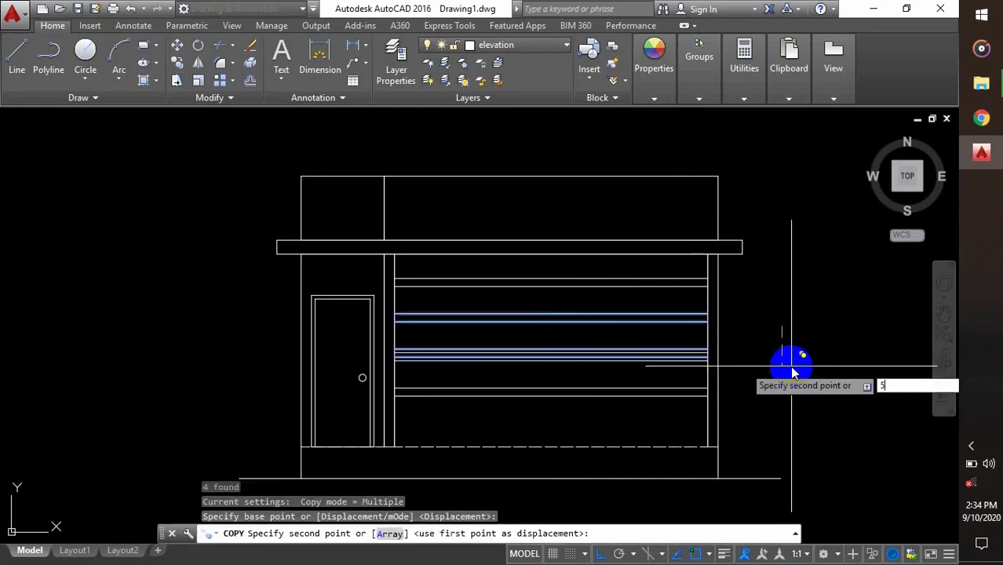
key(Return)
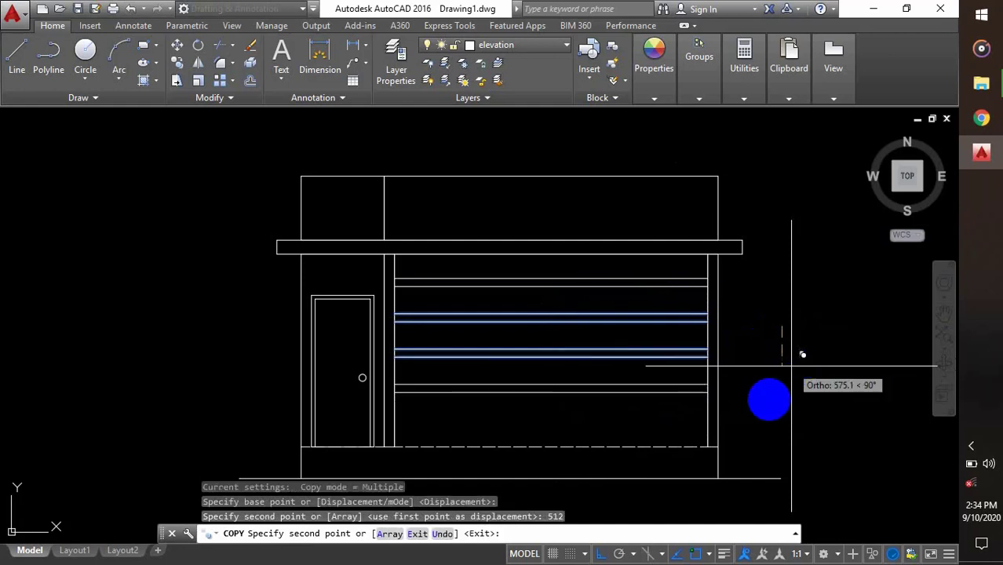
key(Escape)
middle_drag(758, 391, 740, 341)
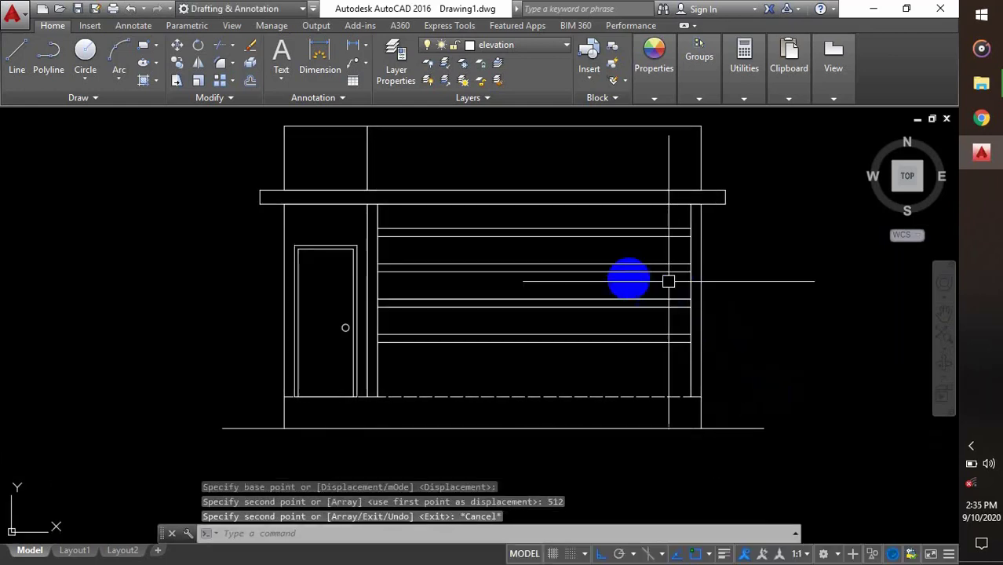
click(648, 329)
click(600, 355)
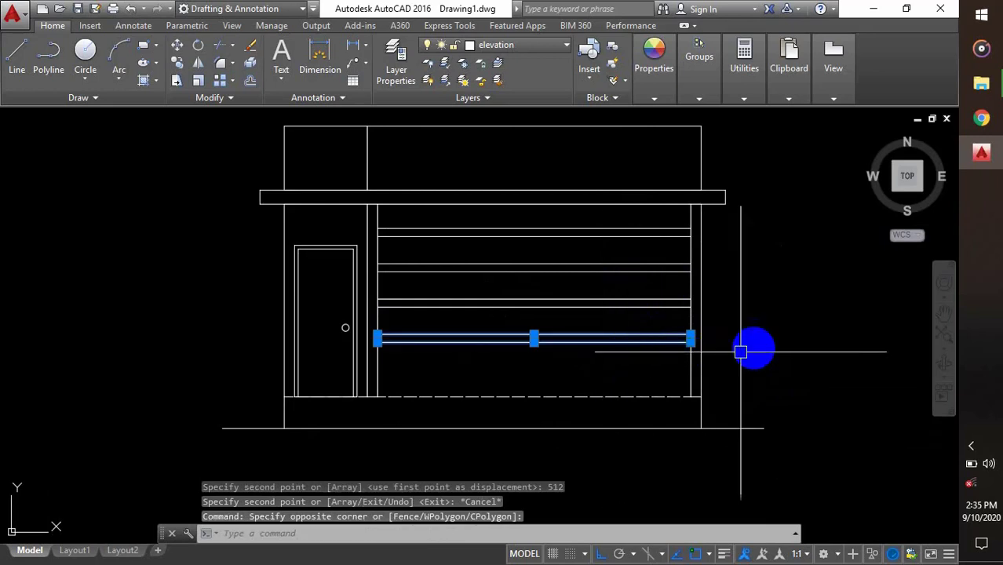
key(Return)
click(777, 303)
key(Escape)
click(588, 320)
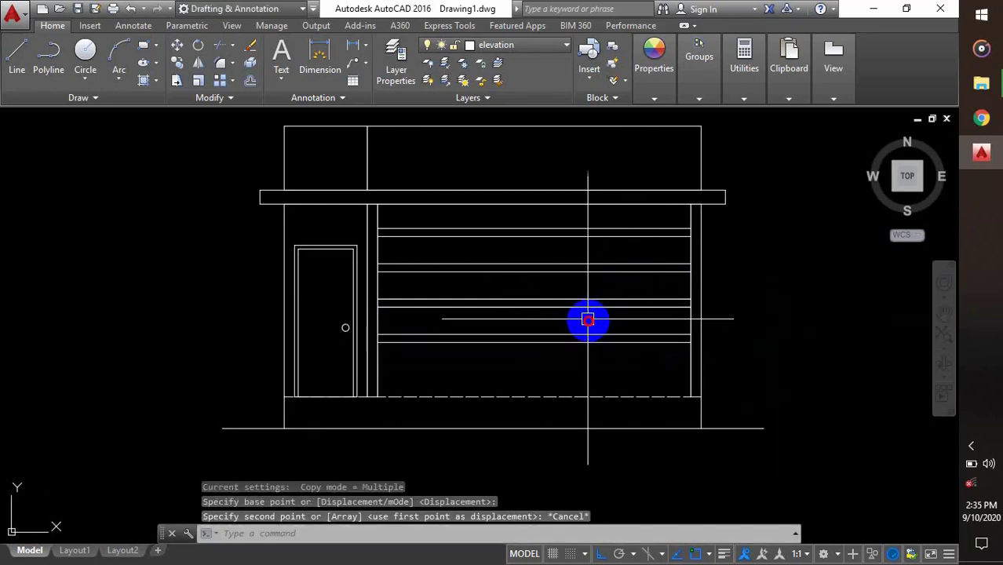
click(552, 360)
text(co)
key(Return)
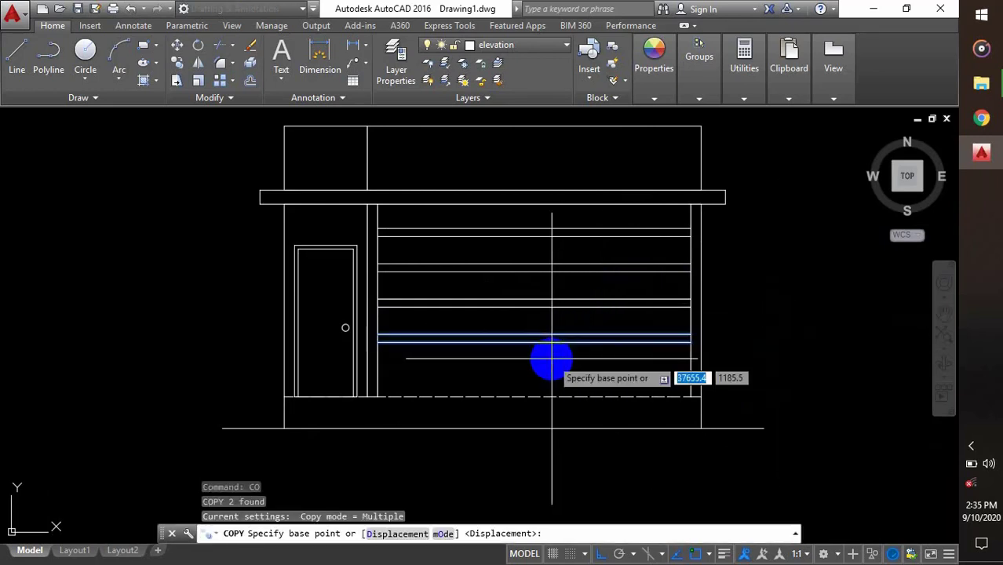
click(831, 318)
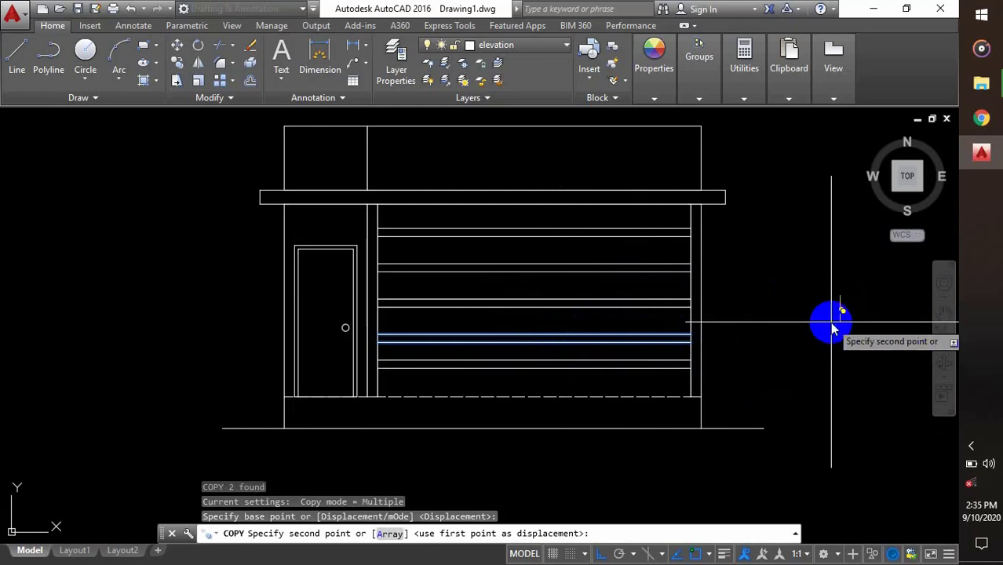
scroll(749, 382, down, 4)
key(Escape)
key(Escape)
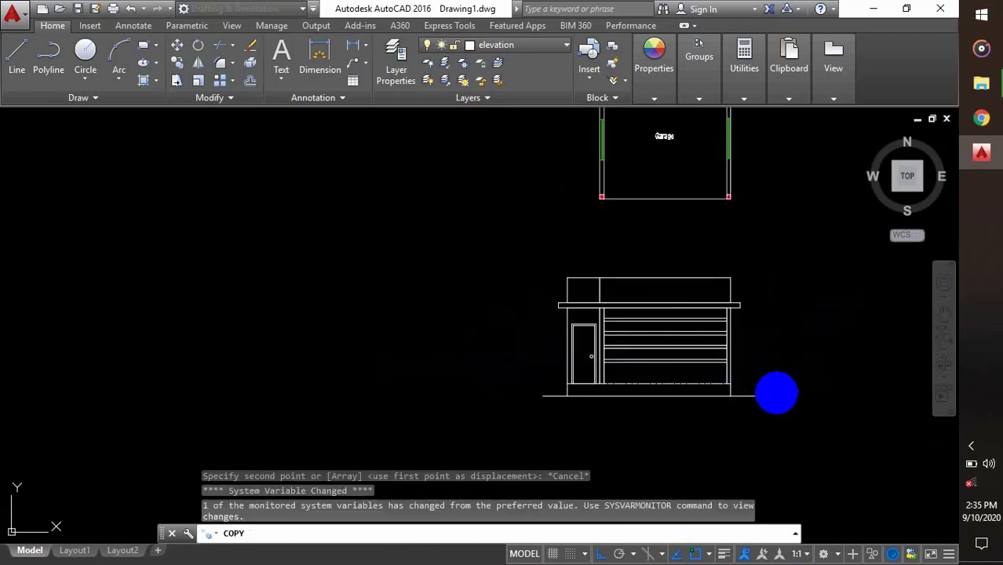
Step: Copy the lowest pair of garage door lines straight down by 512, just above the dashed base line
scroll(690, 353, up, 5)
click(708, 342)
click(654, 376)
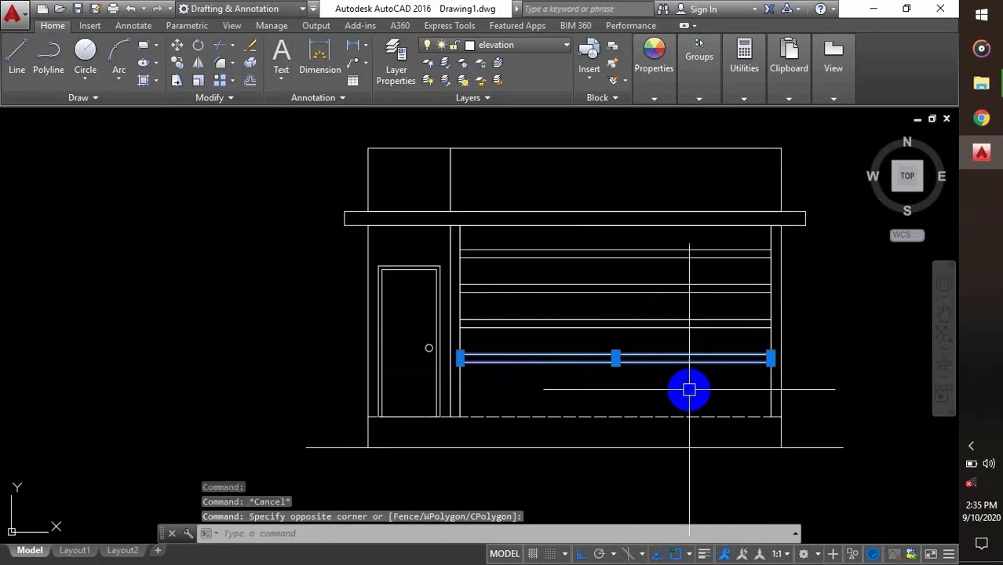
text(512)
key(Return)
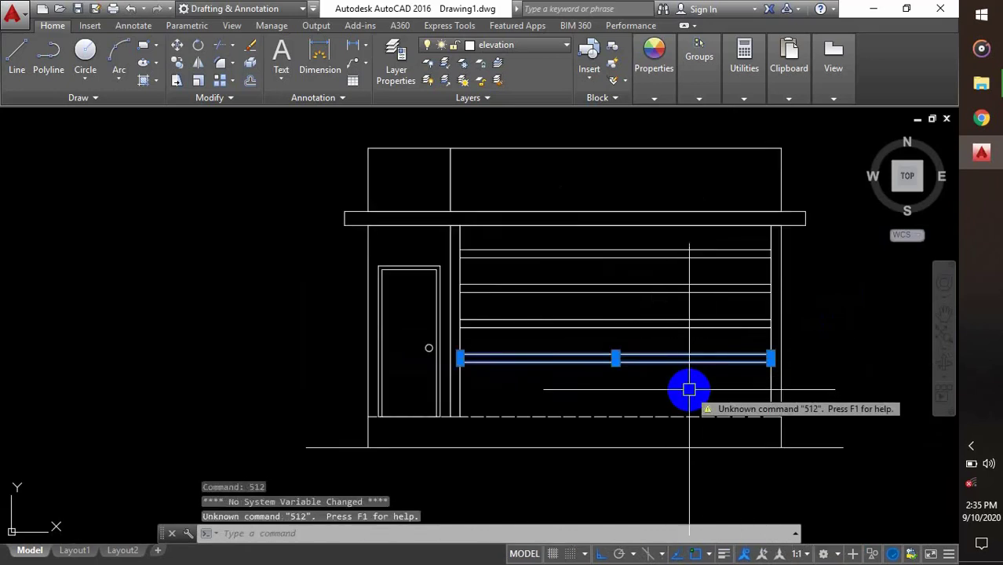
scroll(782, 370, up, 4)
scroll(728, 363, down, 2)
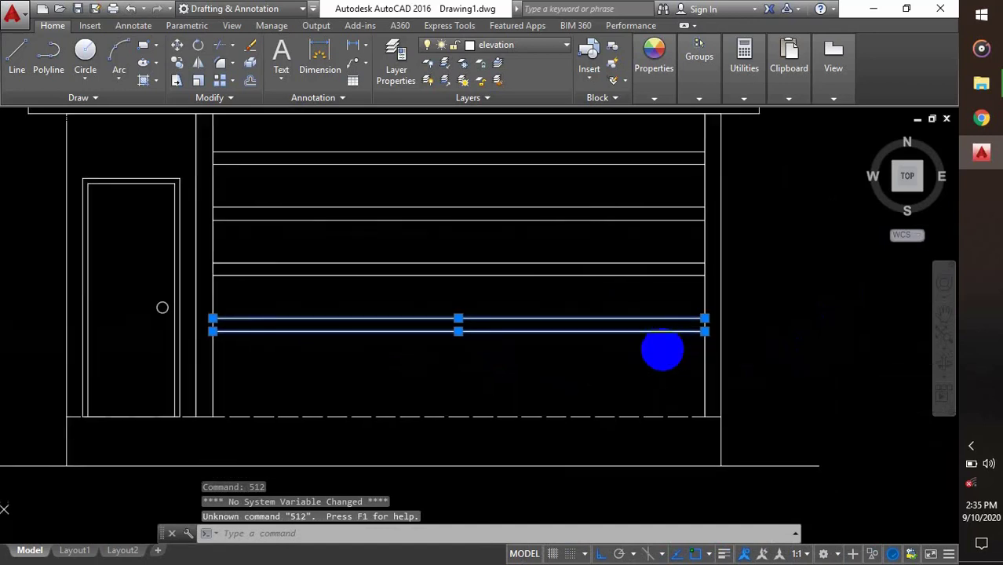
text(co)
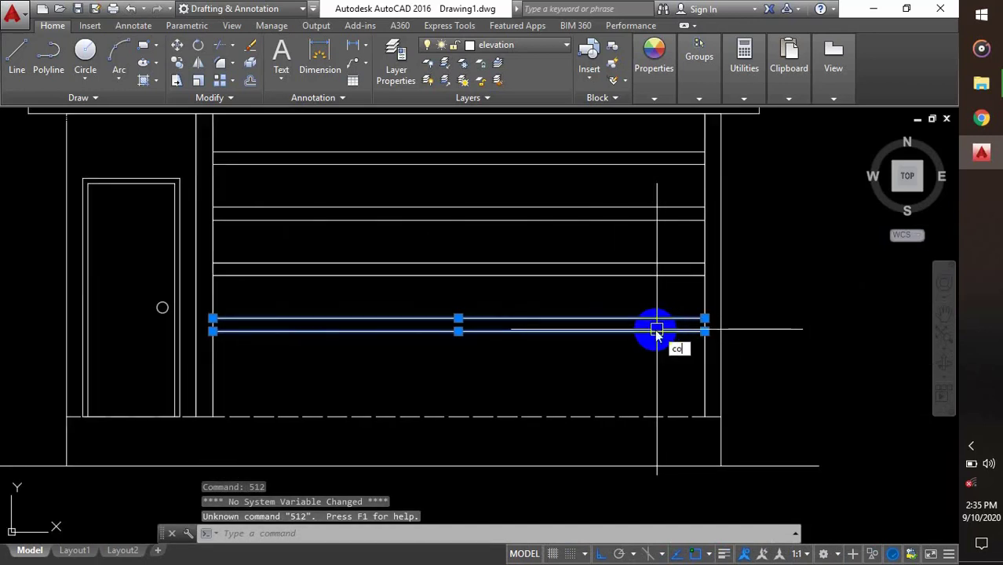
key(Return)
click(799, 284)
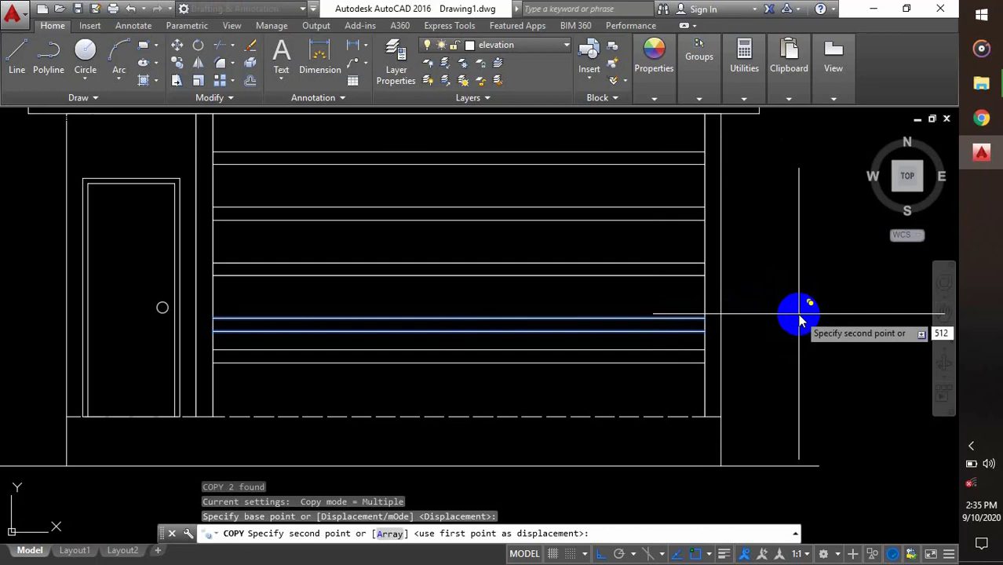
text(512)
key(Return)
scroll(698, 353, down, 3)
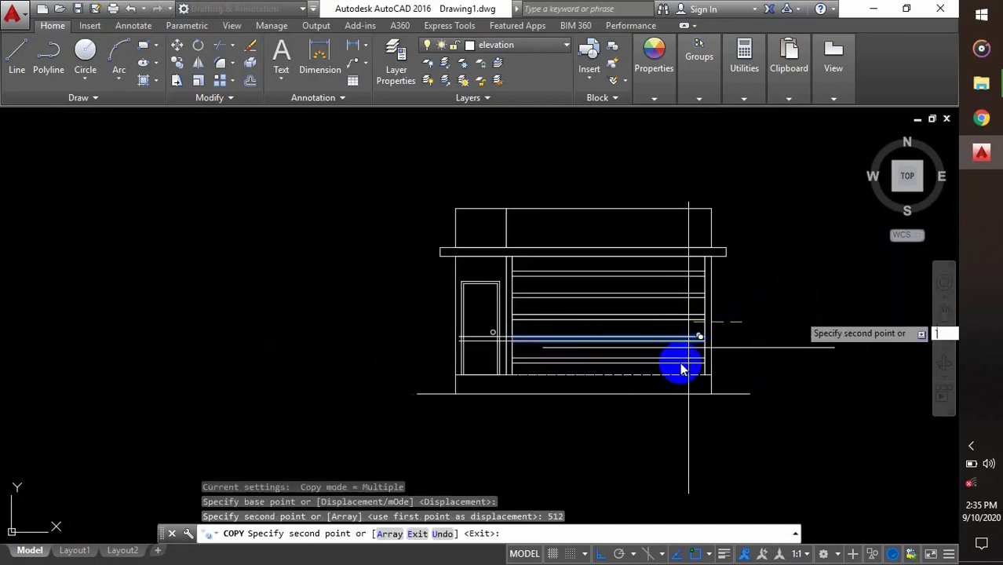
Step: Examine the garage door lines, roof slab and parapet of the new elevation against the garage in the floor plan above
key(Escape)
scroll(530, 291, up, 2)
scroll(519, 265, down, 3)
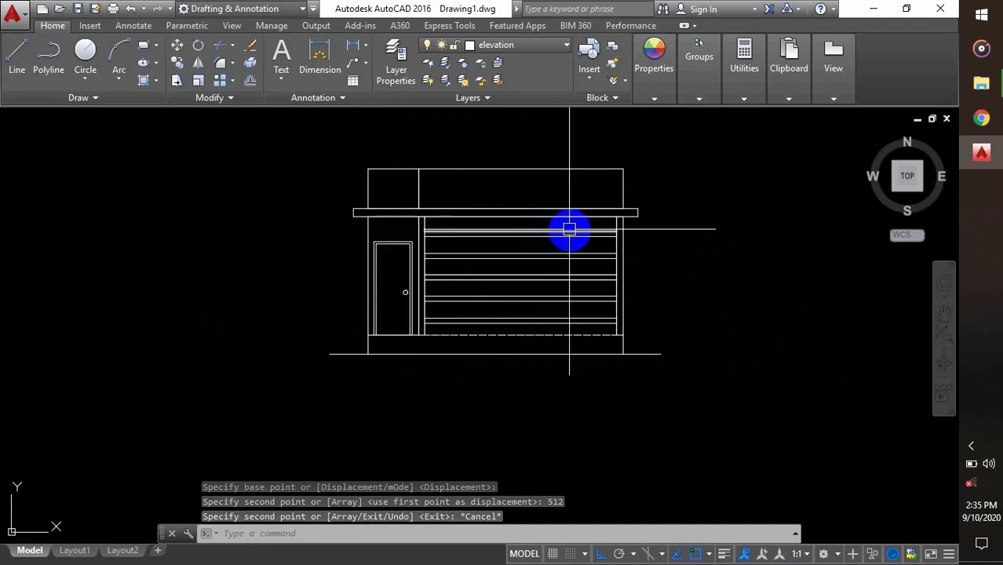
scroll(458, 280, up, 2)
scroll(428, 259, down, 2)
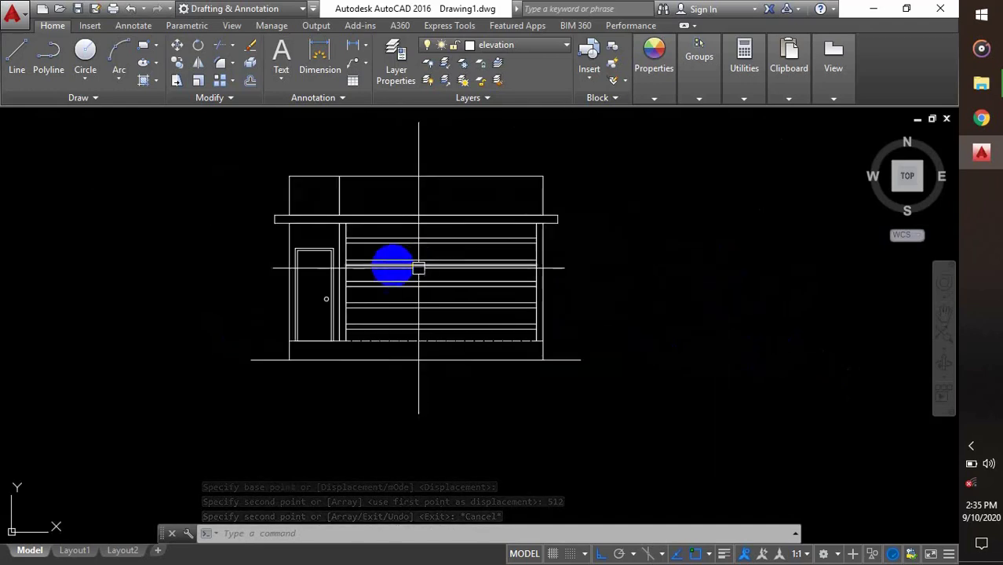
scroll(429, 289, down, 2)
middle_drag(431, 290, 470, 387)
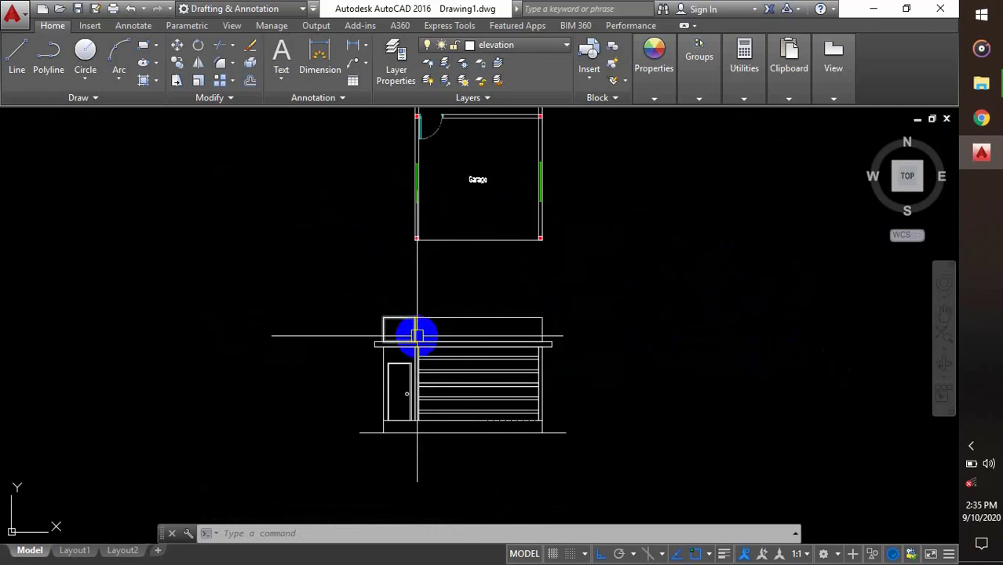
scroll(416, 335, up, 2)
scroll(480, 351, down, 2)
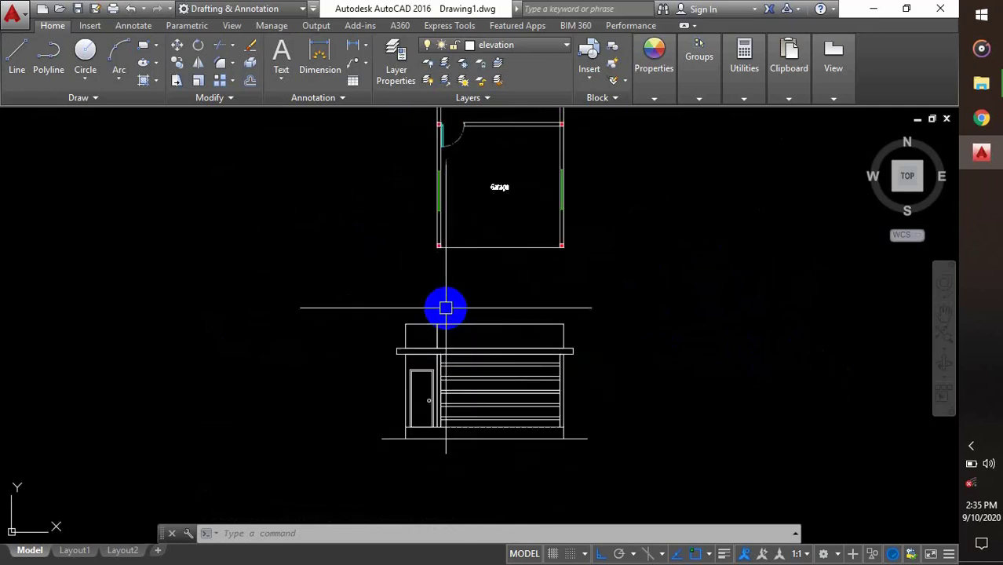
scroll(463, 371, up, 2)
scroll(472, 384, down, 2)
scroll(424, 358, up, 4)
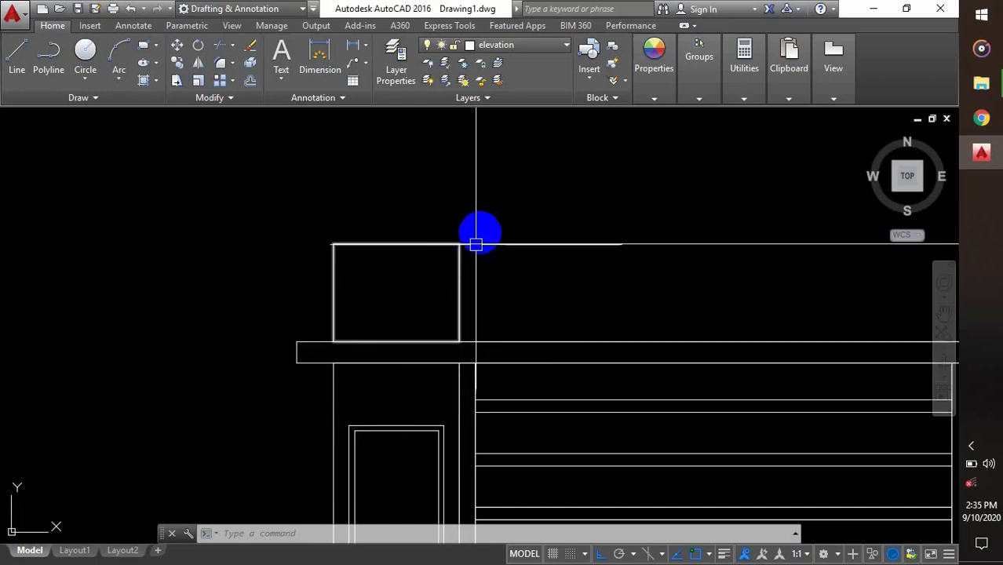
scroll(397, 293, down, 2)
scroll(363, 336, down, 3)
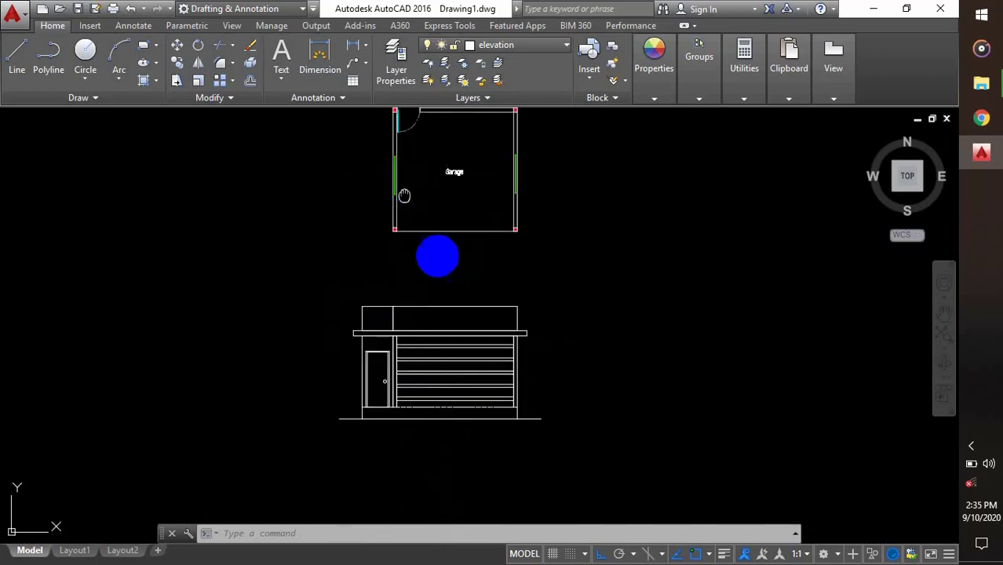
middle_drag(405, 194, 467, 324)
scroll(477, 352, up, 8)
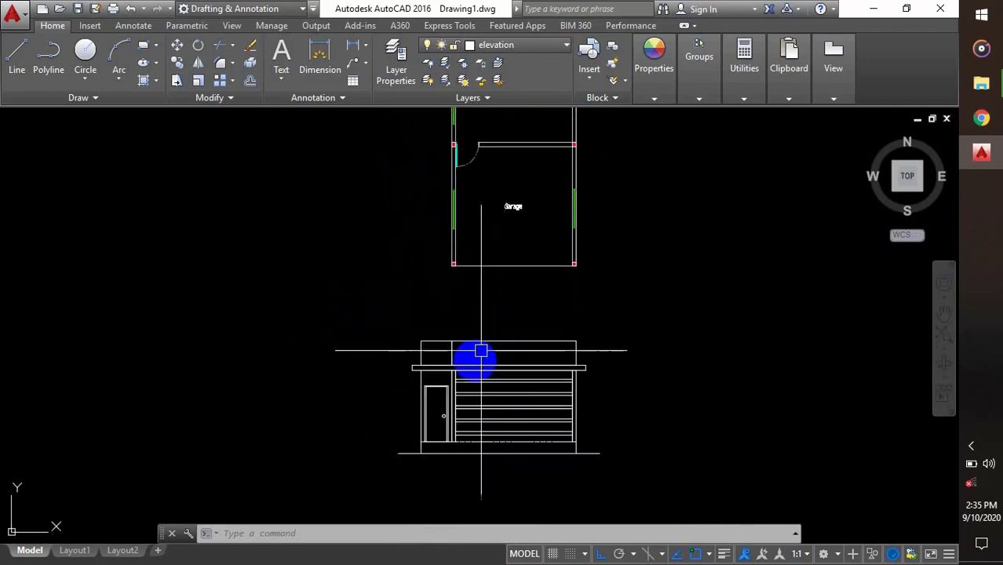
text(l)
key(Return)
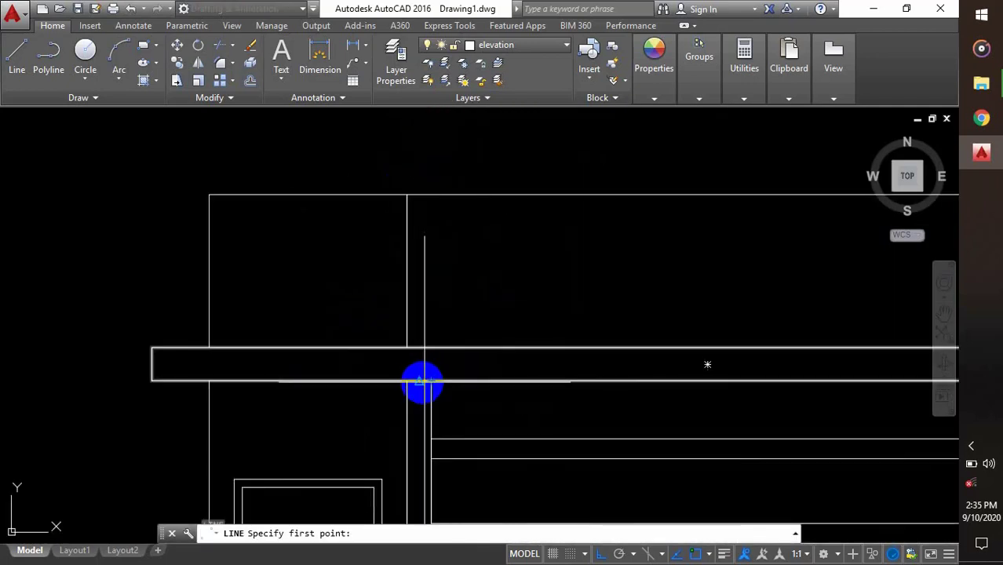
click(408, 384)
key(Escape)
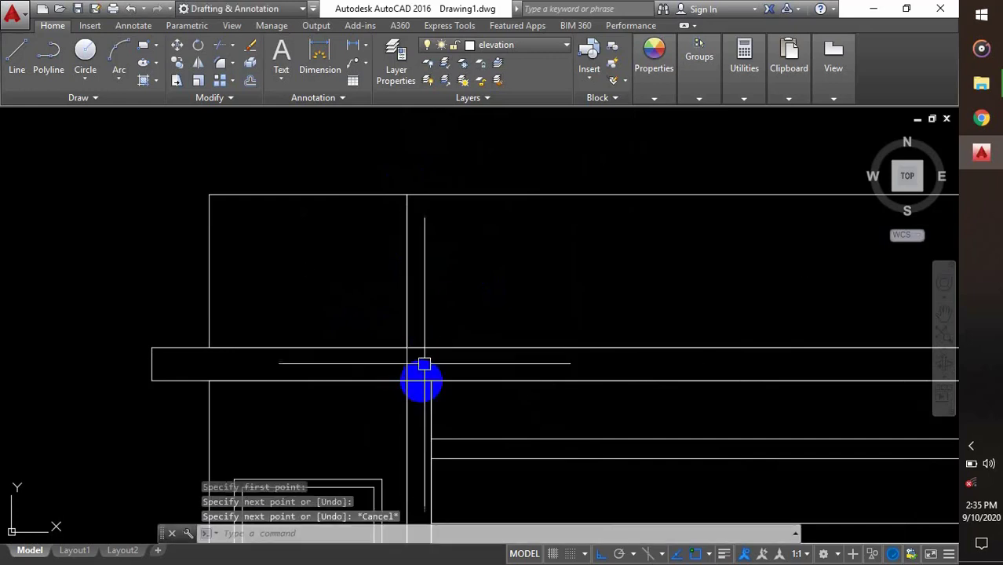
Step: Draw an L-shaped leader from the base line's right extension, rising to about the dashed line's level and running right past the base line's end
scroll(408, 384, down, 4)
scroll(416, 389, up, 2)
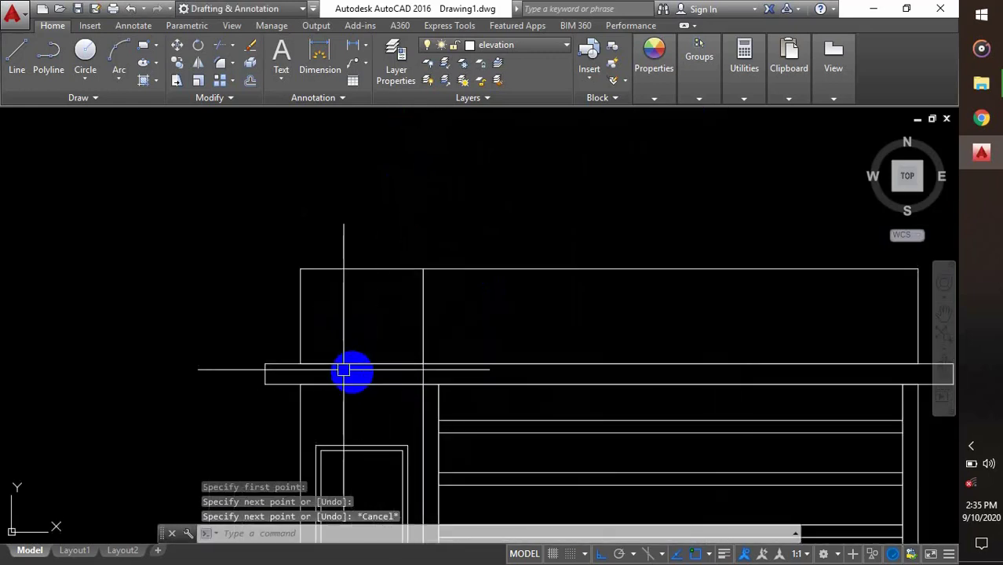
scroll(340, 370, down, 2)
scroll(620, 349, down, 5)
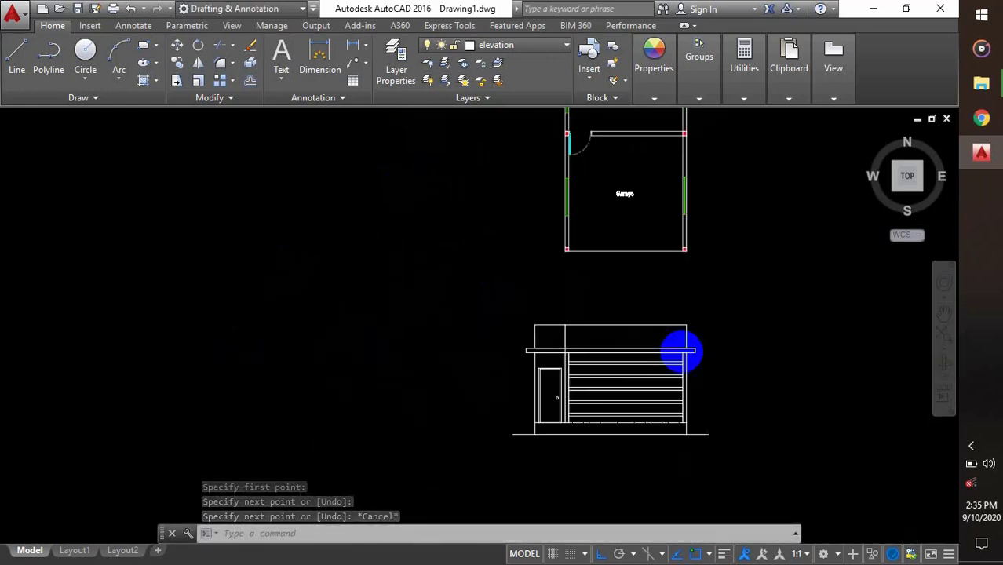
scroll(595, 369, up, 5)
middle_drag(644, 380, 529, 392)
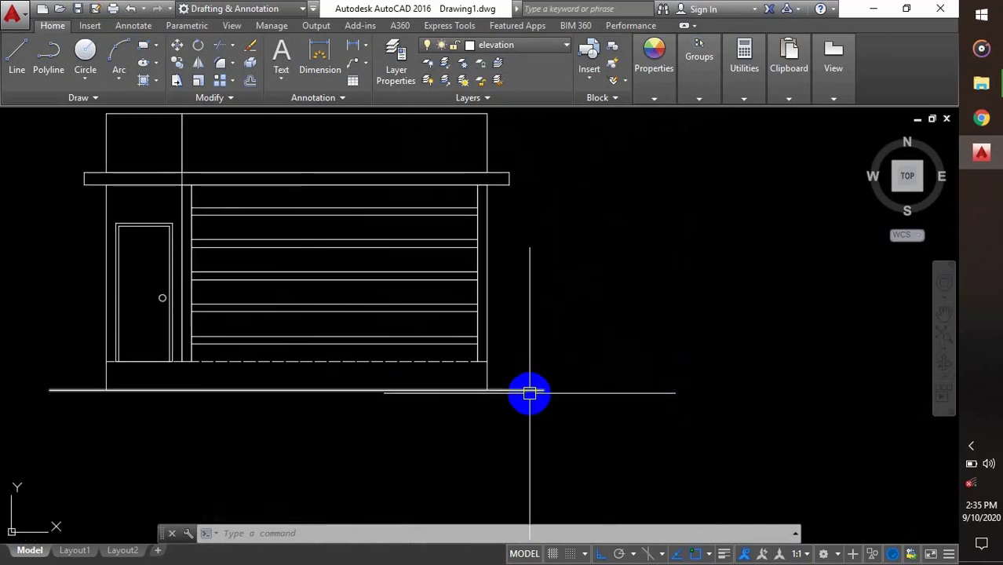
key(Return)
click(515, 390)
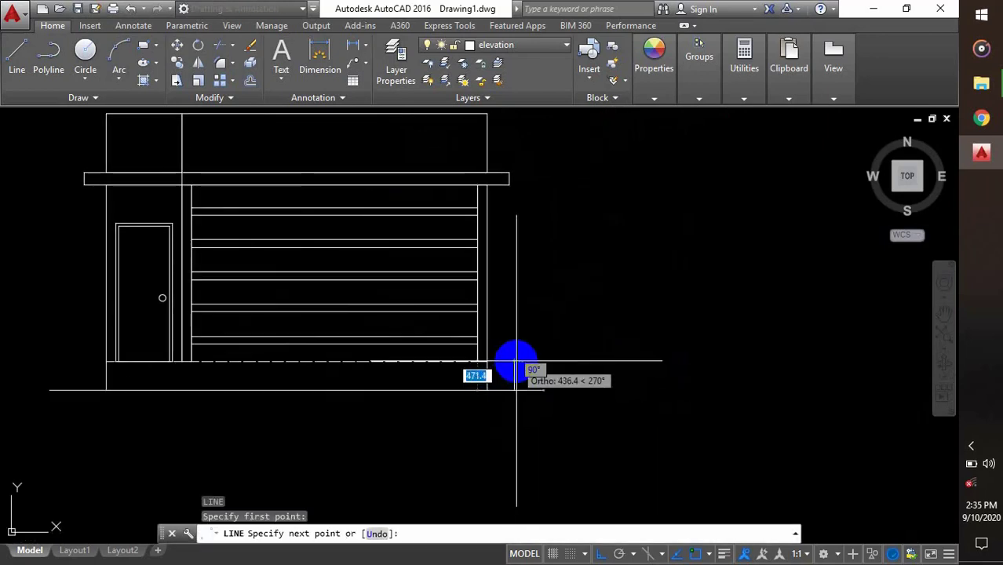
click(514, 363)
click(558, 363)
key(Escape)
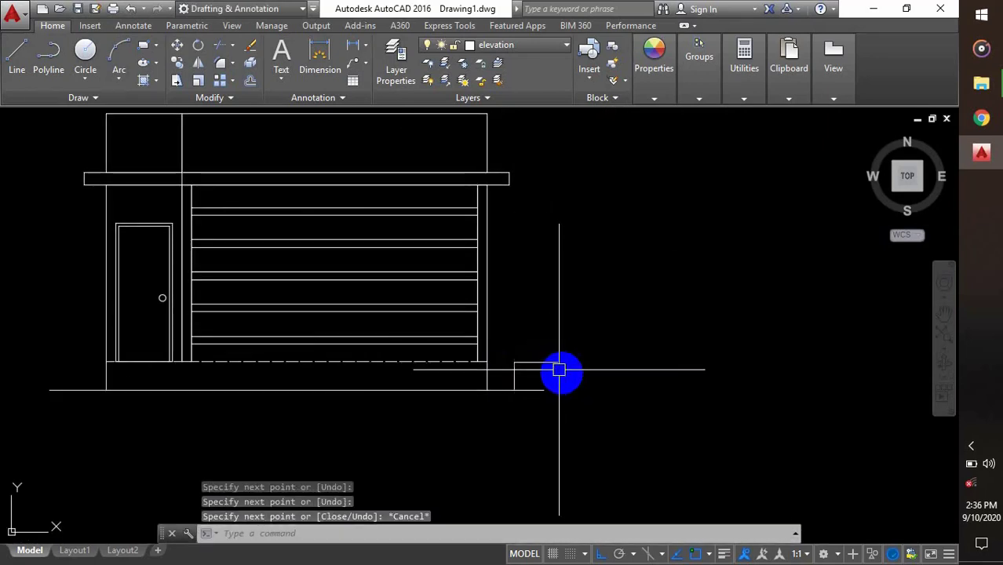
Step: Add the multiline text "Ground Level" with height 50 beside the new leader
text(t)
key(Return)
scroll(556, 341, up, 3)
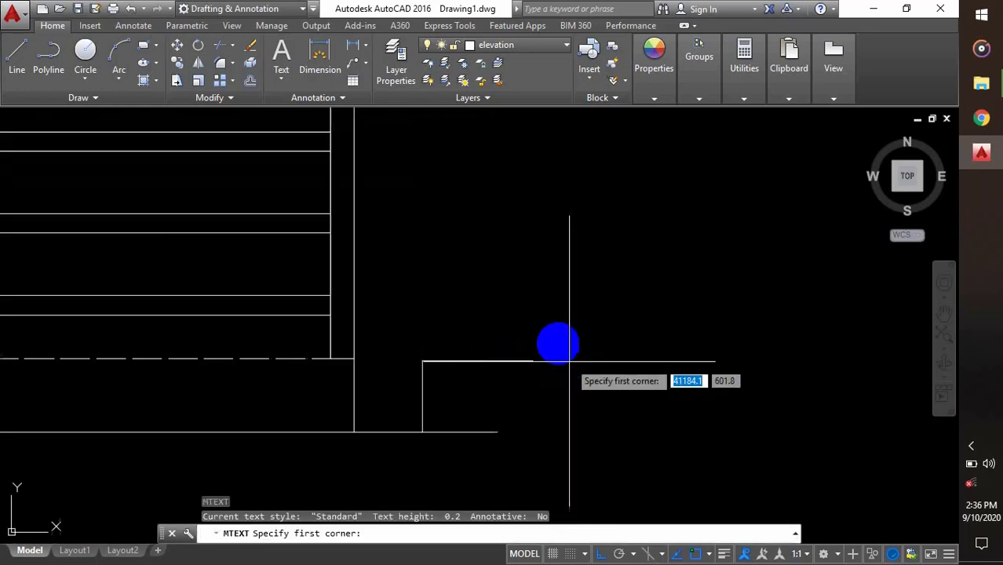
click(545, 328)
click(801, 392)
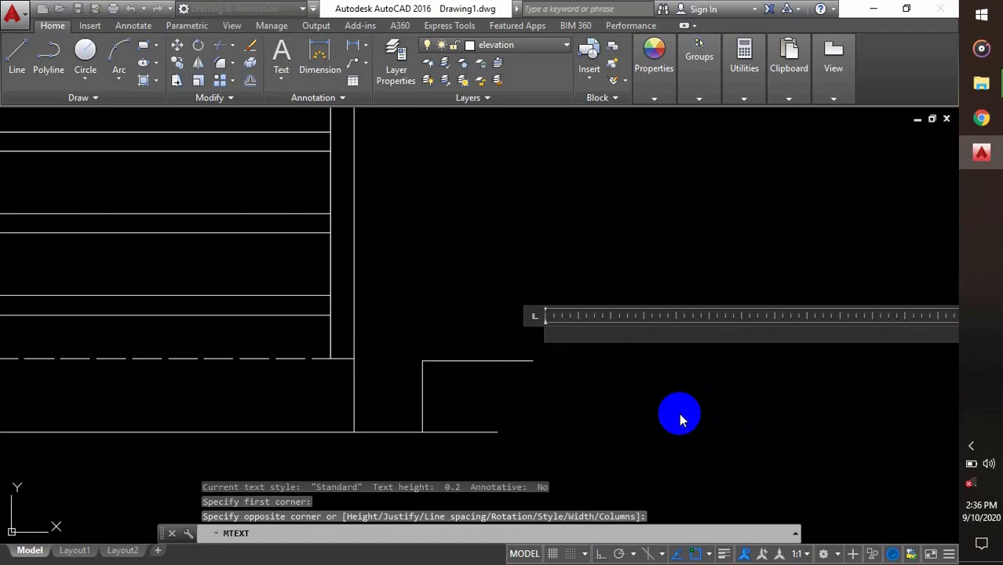
text(G)
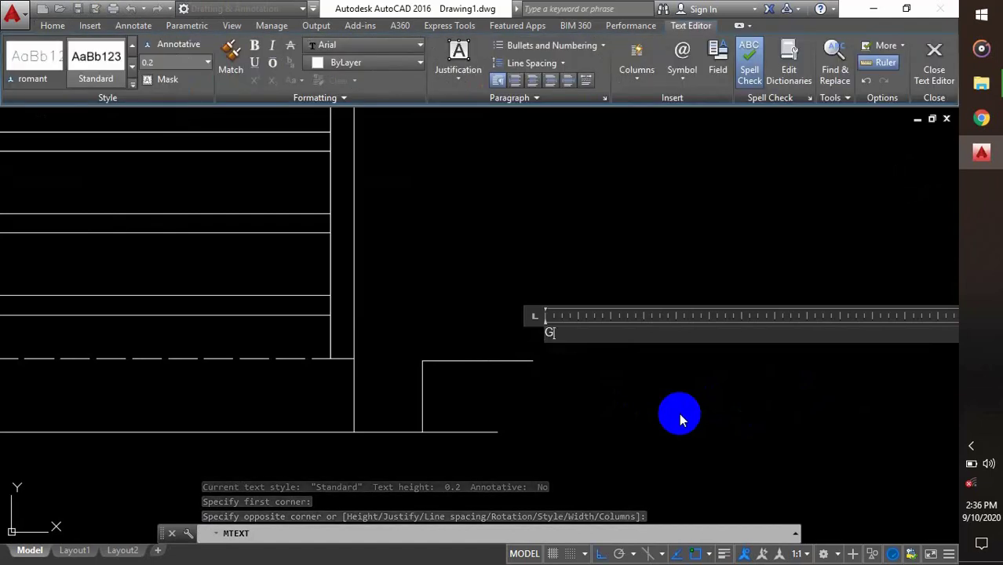
text(round )
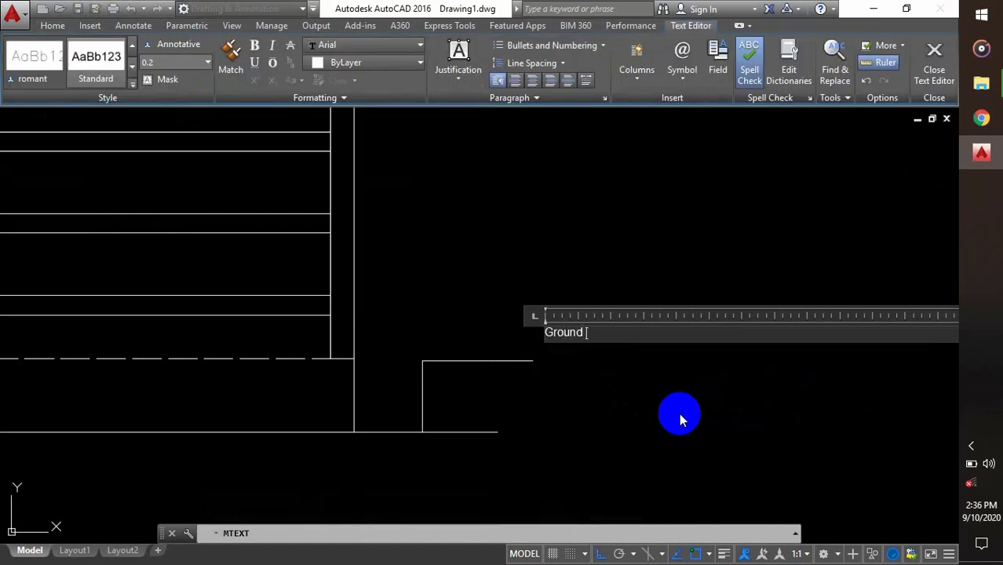
text(Level)
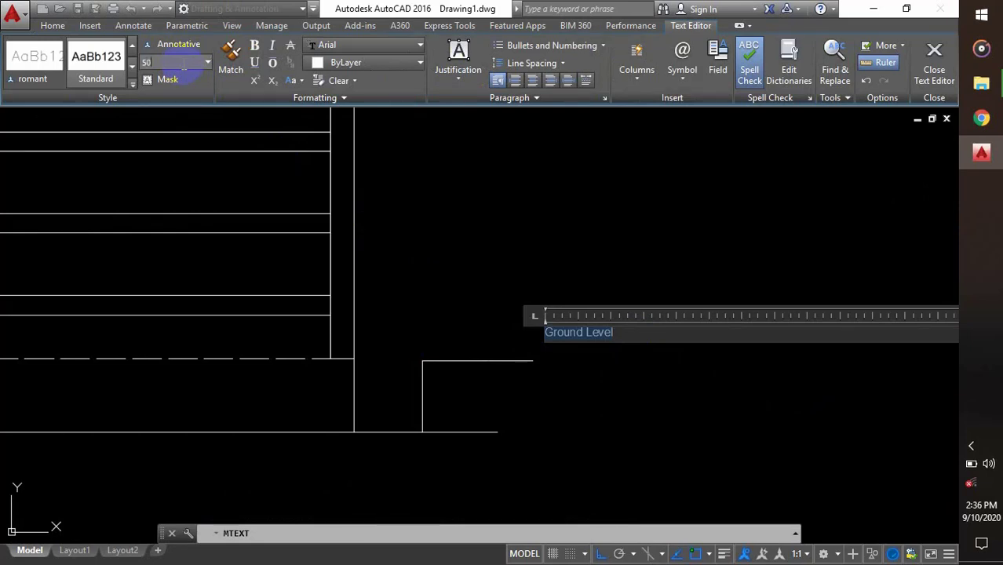
click(938, 69)
Step: Move the "Ground Level" text onto the leader's horizontal line, and shift it up slightly so it sits just above the line
scroll(570, 341, up, 2)
click(573, 349)
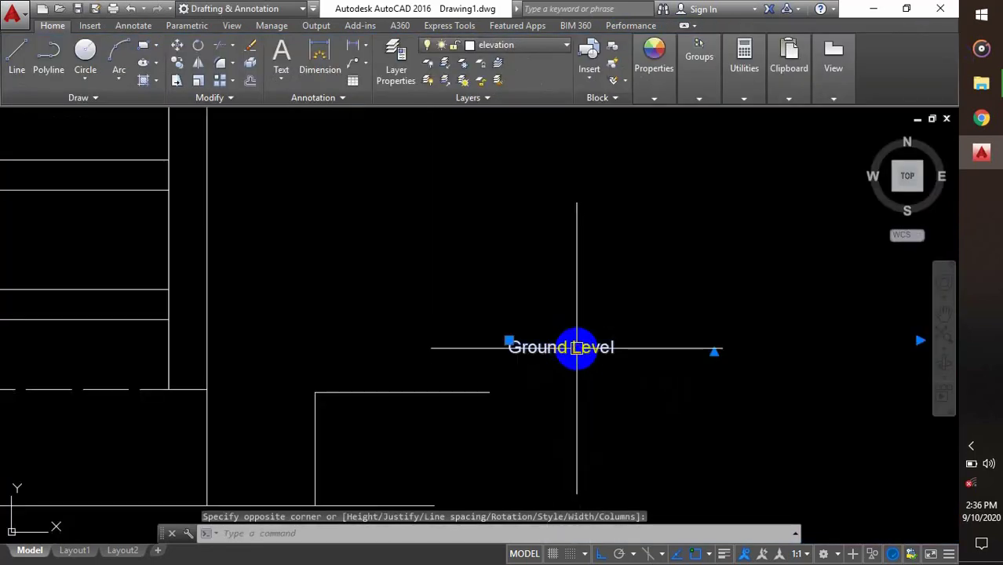
text(M)
key(Return)
click(510, 345)
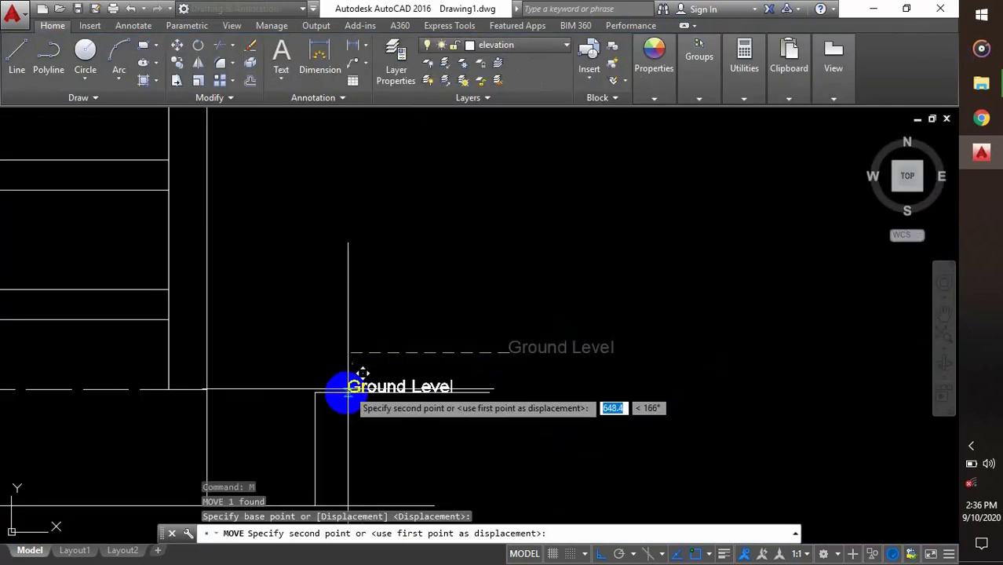
key(Escape)
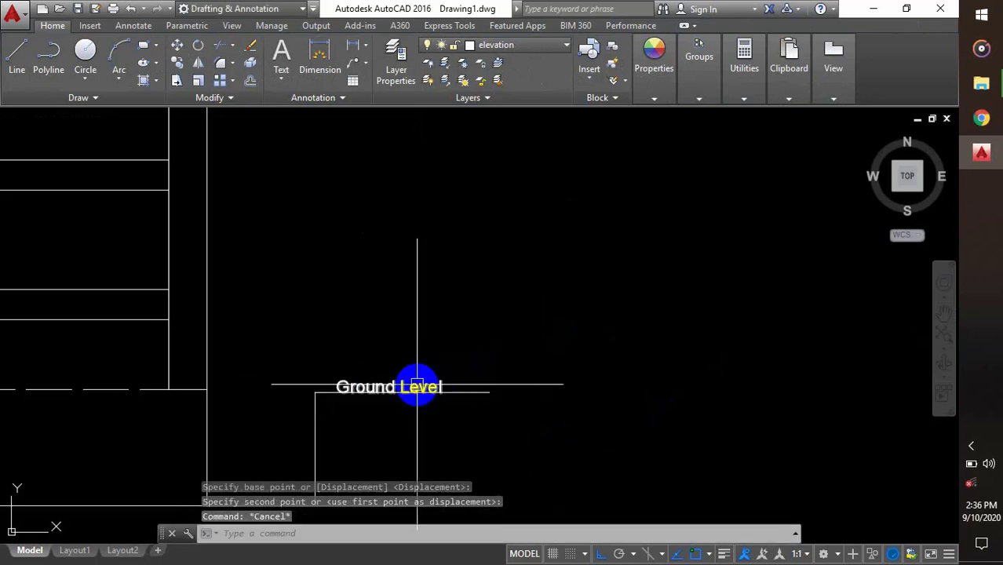
click(539, 473)
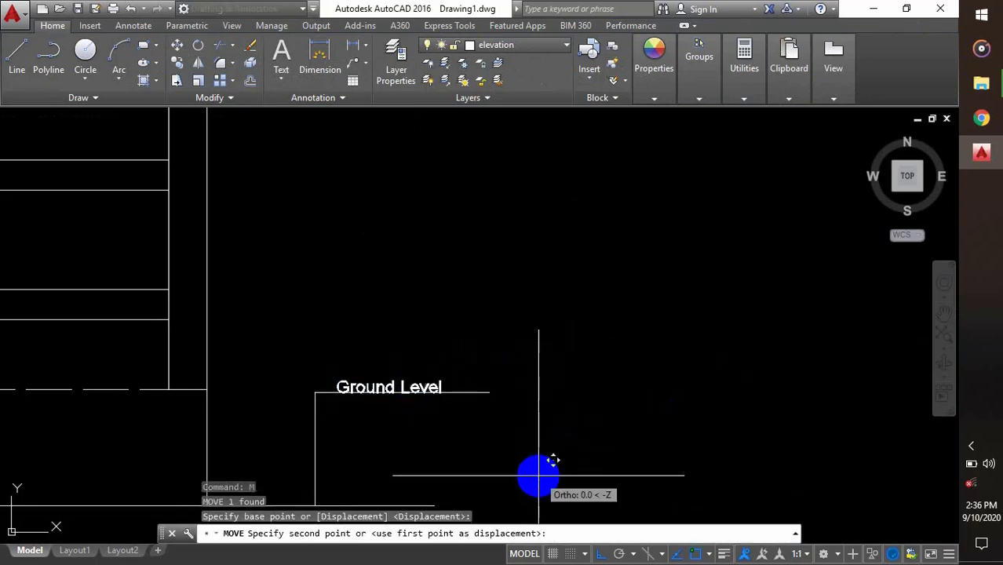
click(566, 406)
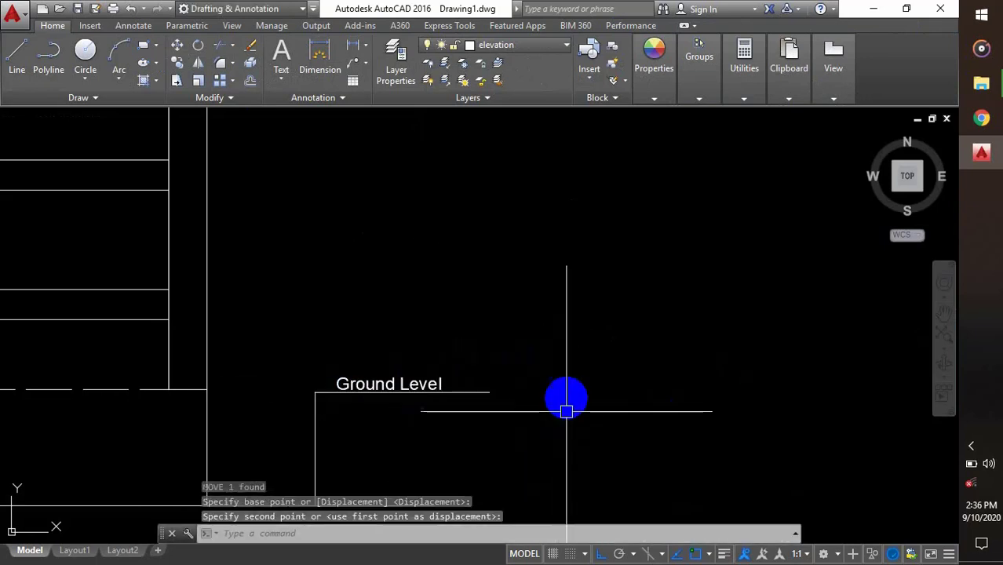
Step: Examine the labelled elevation as a whole and its alignment with the garage in the floor plan
scroll(566, 439, down, 4)
middle_drag(566, 441, 615, 359)
key(Escape)
scroll(620, 401, down, 3)
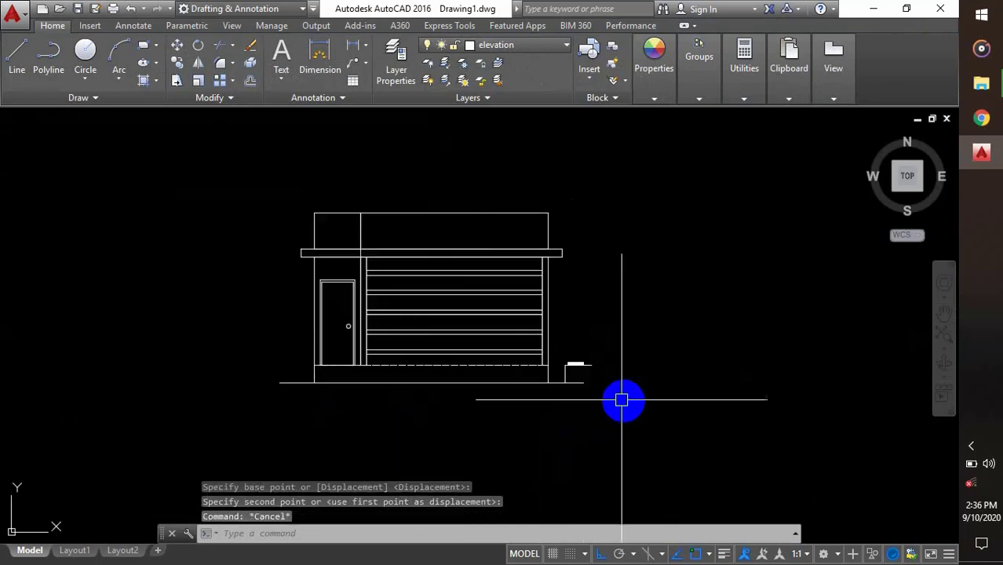
scroll(559, 369, up, 4)
scroll(592, 416, down, 8)
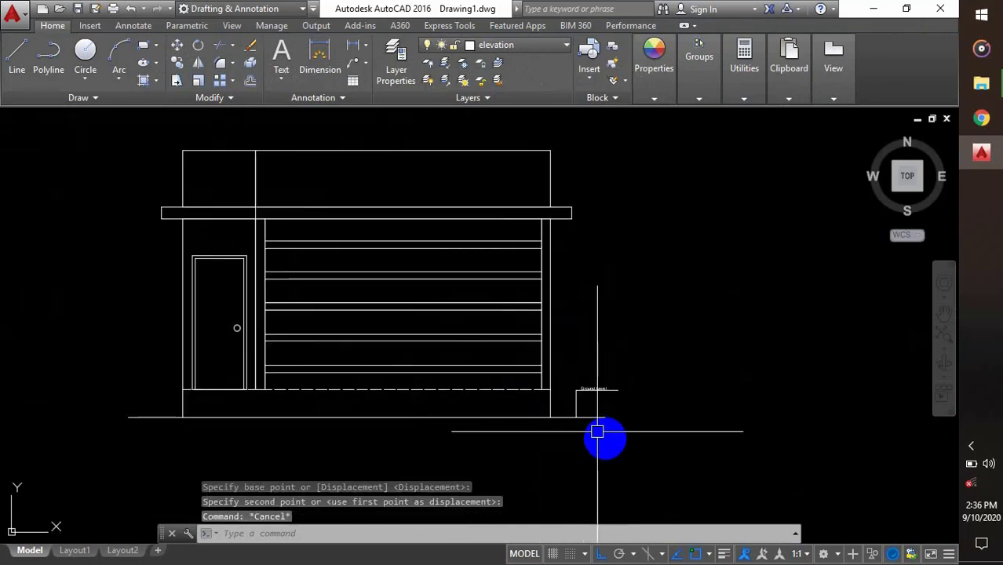
scroll(517, 425, down, 4)
scroll(579, 311, up, 6)
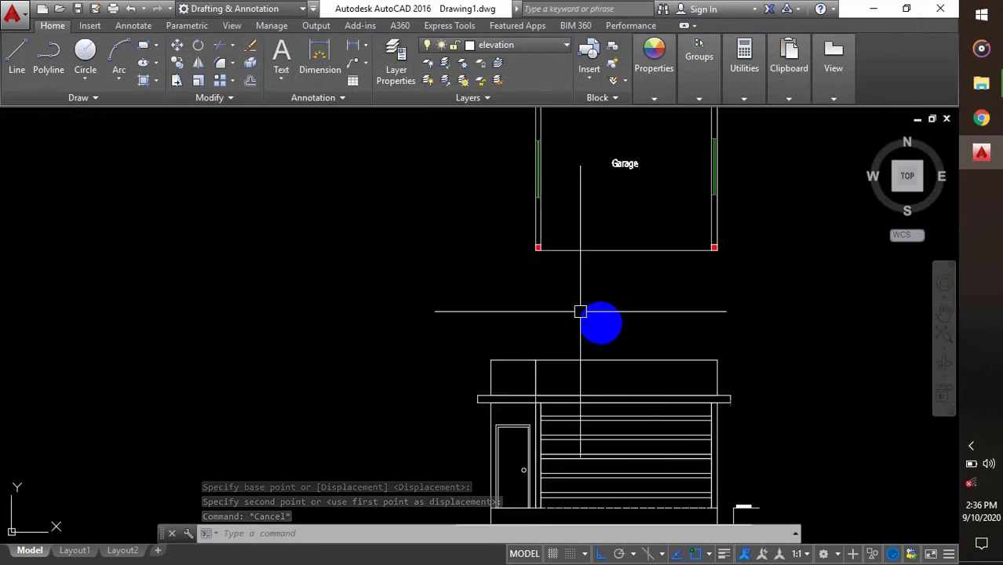
scroll(502, 325, down, 3)
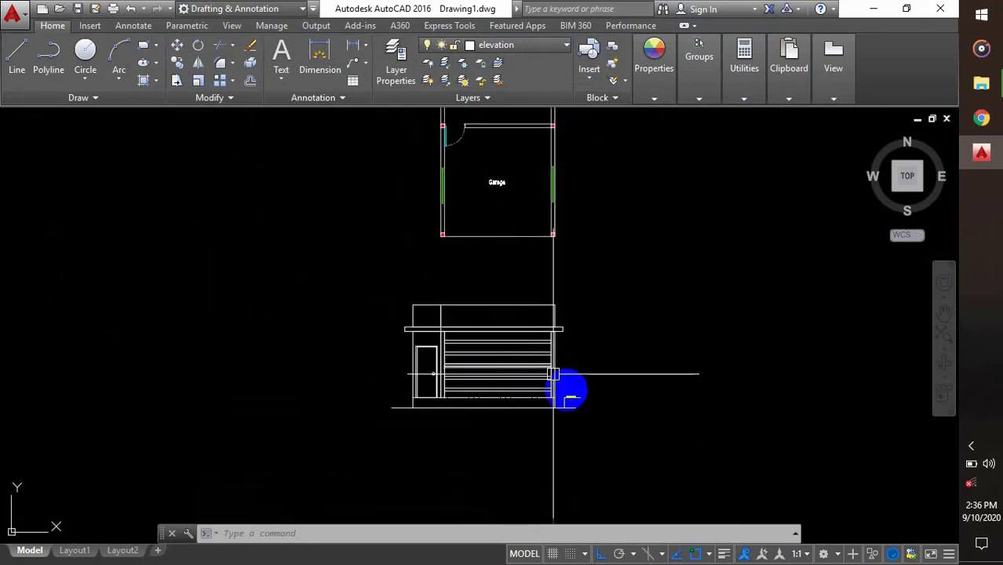
Step: Copy the "Ground Level" text to a spot just below the middle of the elevation's base line, with Ortho off
scroll(567, 397, up, 6)
middle_drag(566, 396, 612, 302)
scroll(604, 310, up, 2)
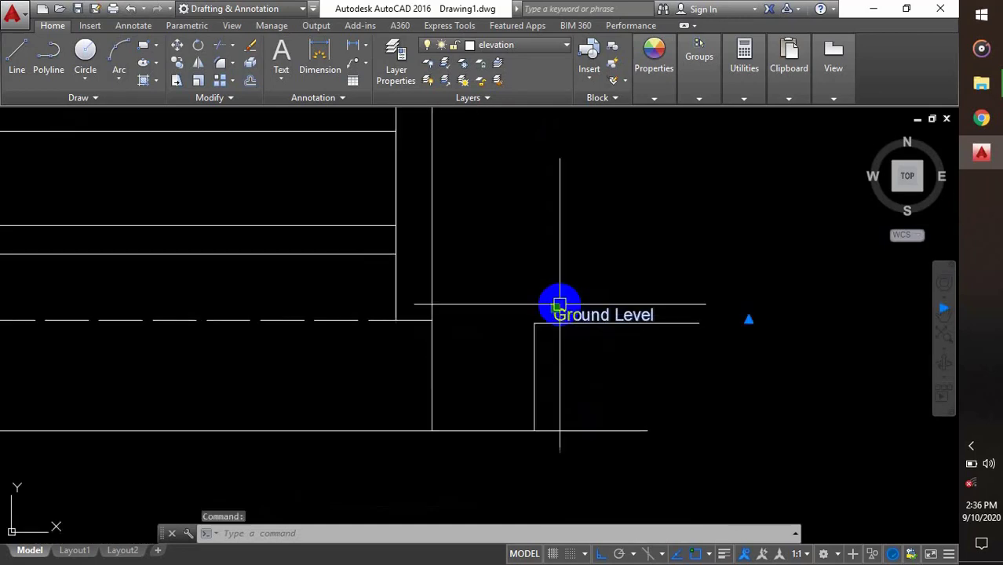
text(co)
key(Return)
click(559, 305)
scroll(585, 252, down, 6)
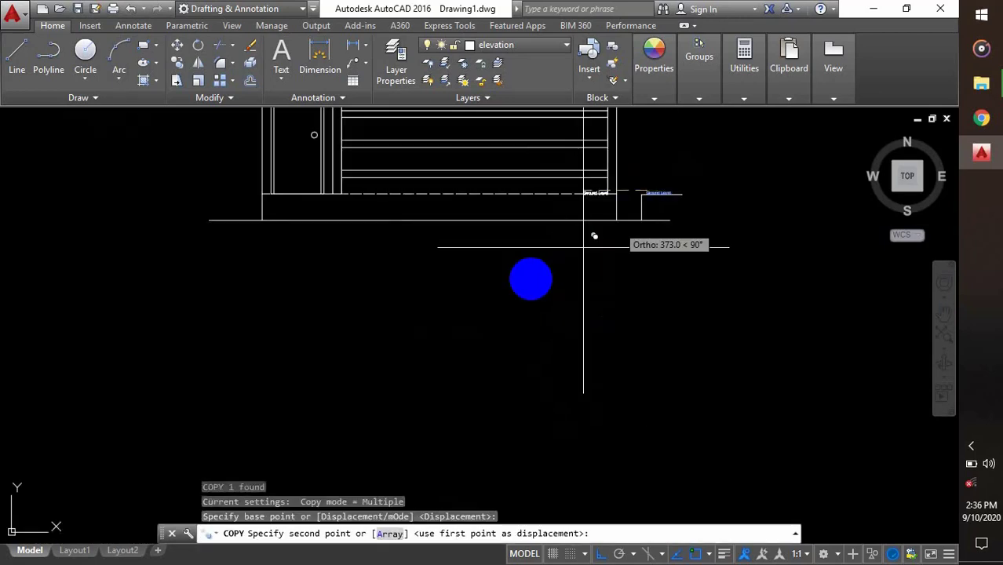
middle_drag(459, 280, 518, 325)
scroll(502, 309, up, 2)
key(F8)
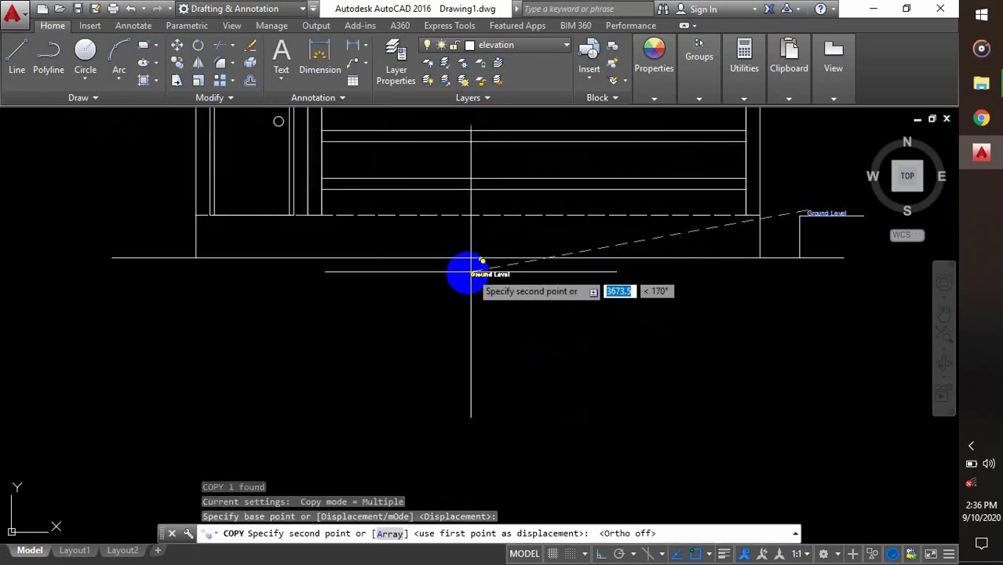
click(465, 274)
key(Escape)
Step: Replace the wording of the copied "Ground Level" text below the elevation's base line with "Left Elevation"
scroll(475, 281, up, 4)
double_click(477, 267)
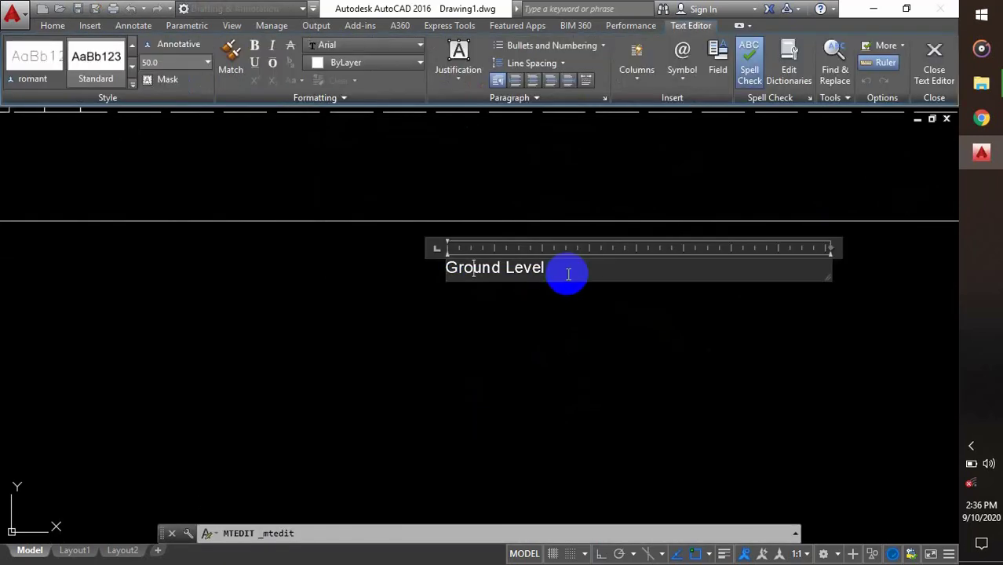
text(Le)
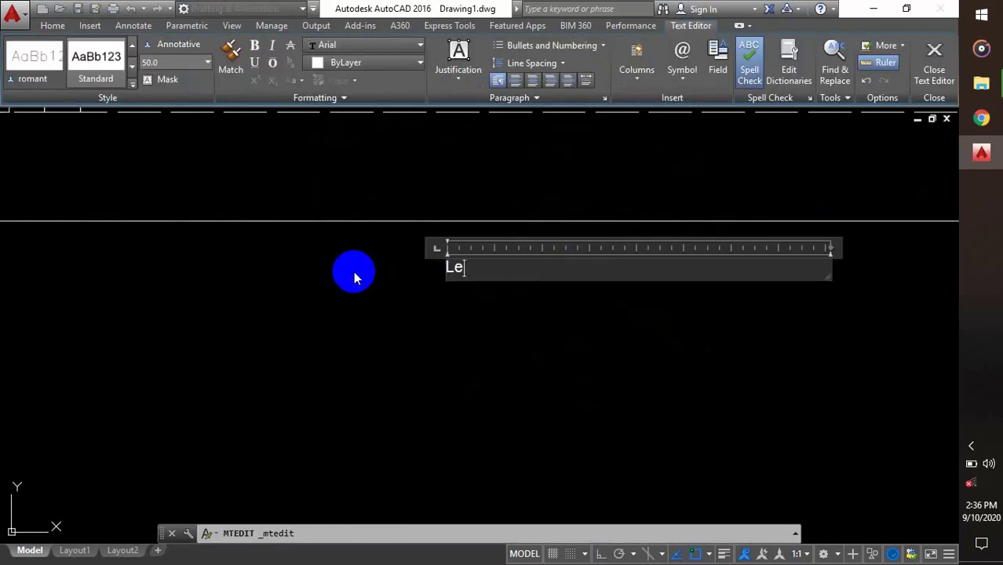
key(BackSpace)
text(fr)
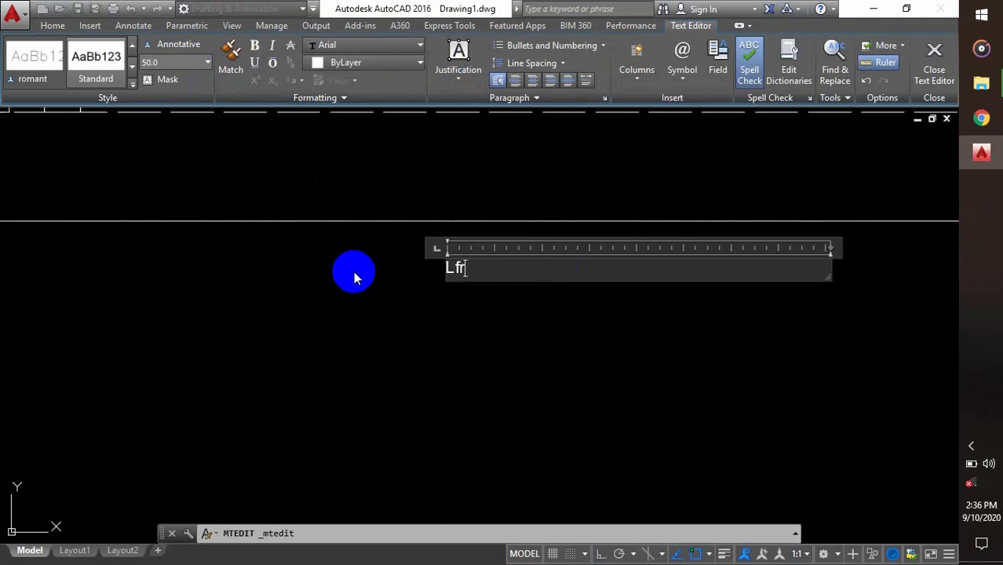
key(BackSpace)
text(t)
key(Left)
key(Left)
key(Left)
text(e)
key(Right)
key(Right)
key(Right)
text(Ele)
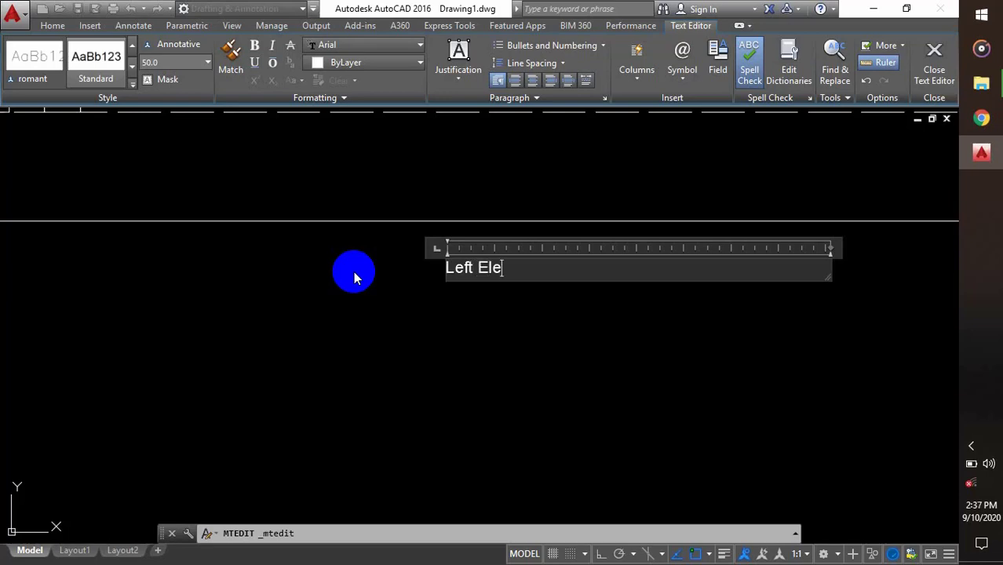
text(vation)
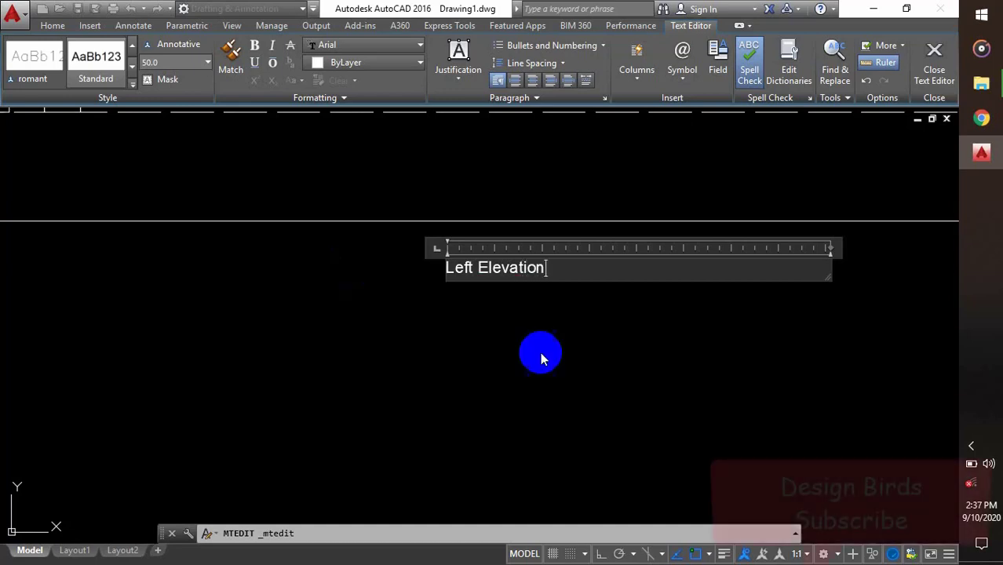
click(512, 377)
Step: Set the text height of the "Left Elevation" title to 100 and finish editing it
scroll(522, 347, down, 4)
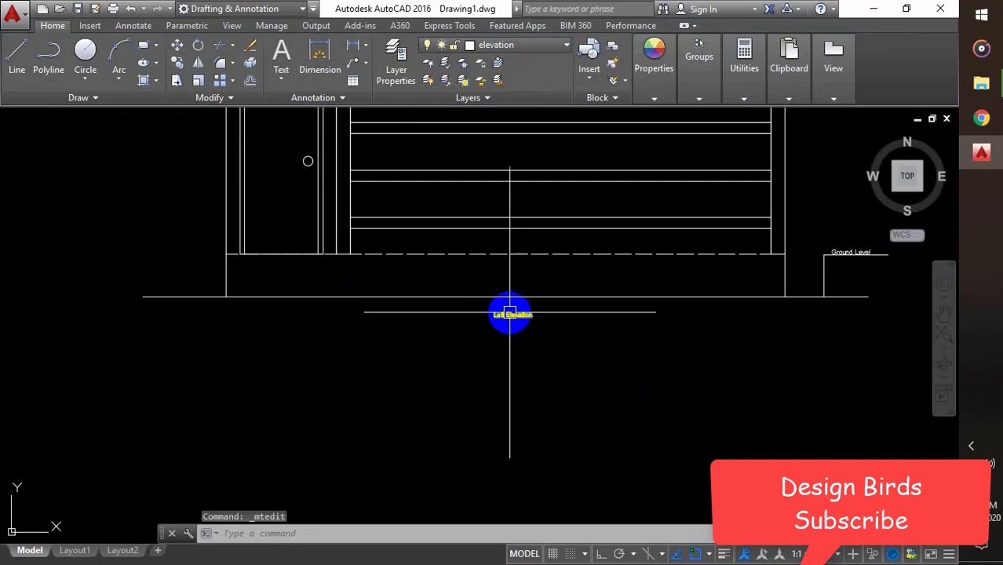
click(520, 315)
double_click(524, 318)
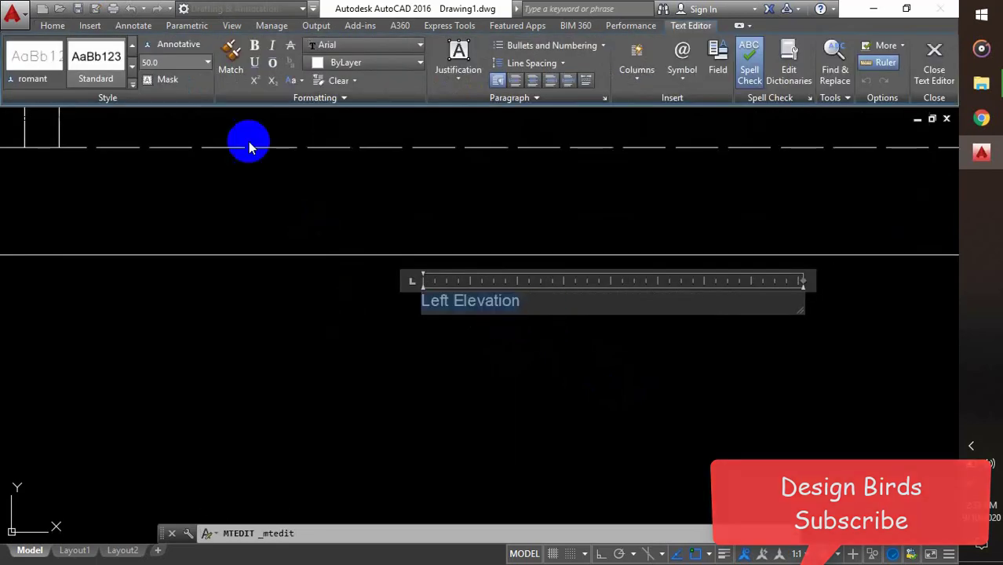
click(179, 64)
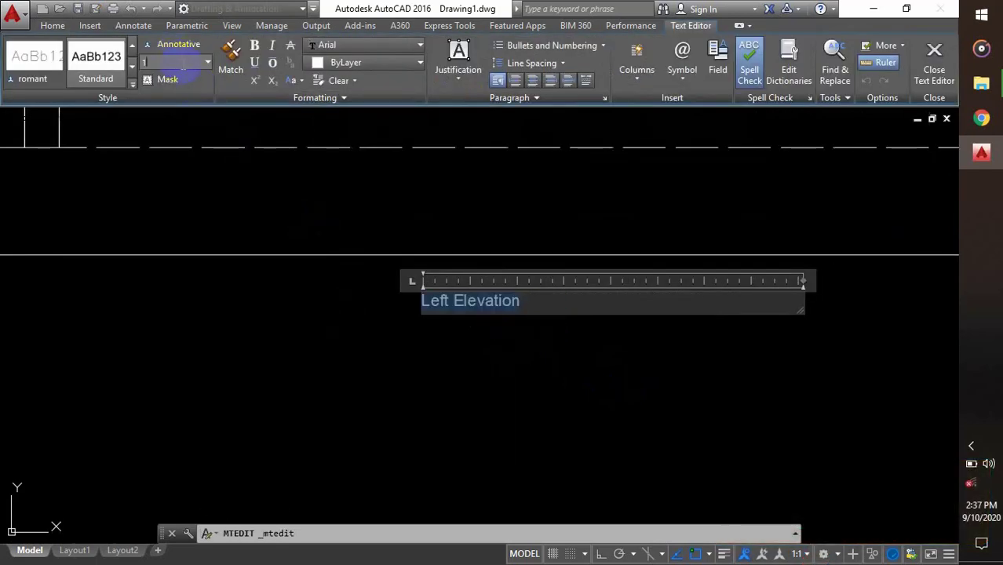
text(100)
key(Return)
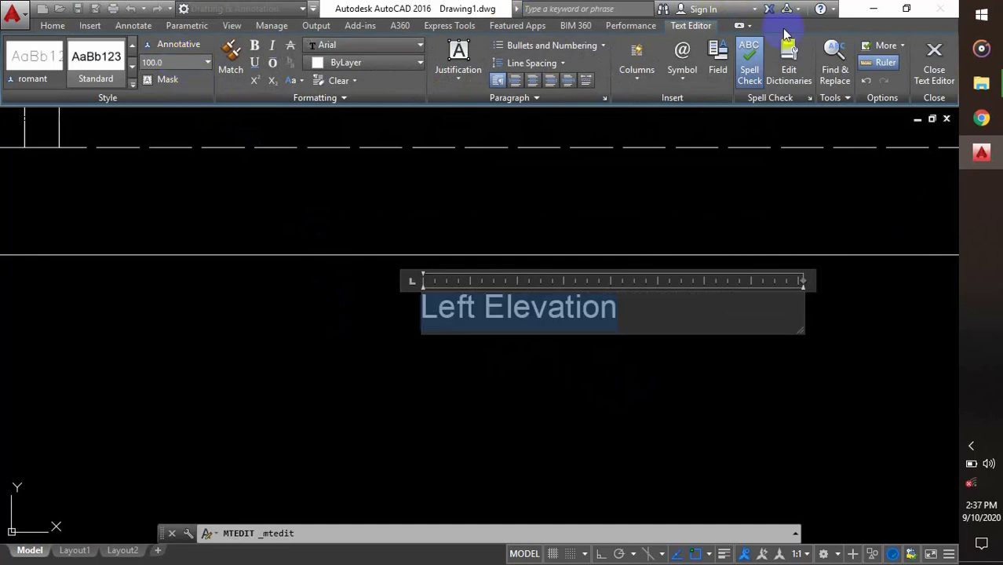
click(920, 69)
scroll(657, 407, down, 4)
middle_drag(661, 408, 603, 418)
scroll(562, 376, up, 2)
middle_drag(586, 366, 514, 379)
scroll(506, 380, down, 2)
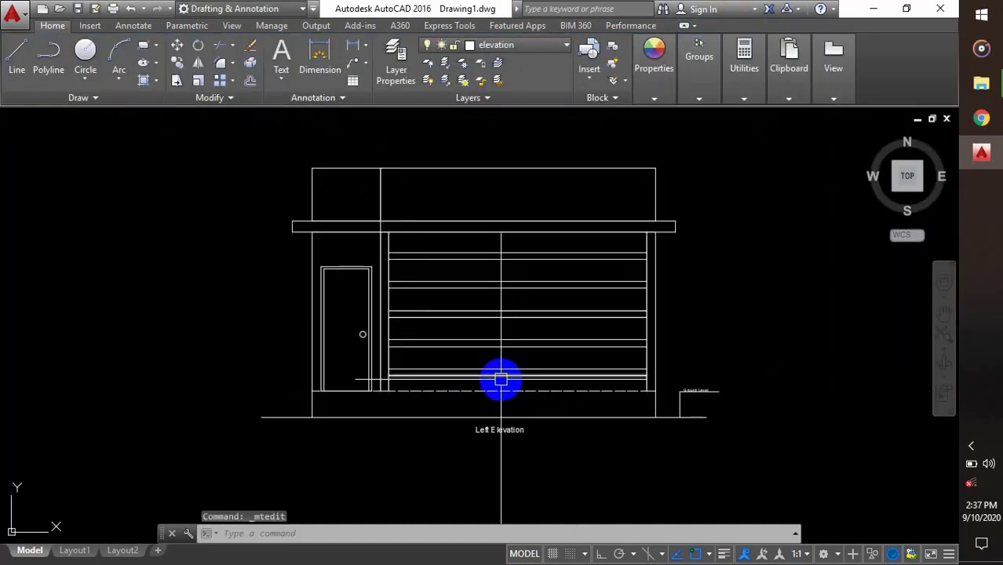